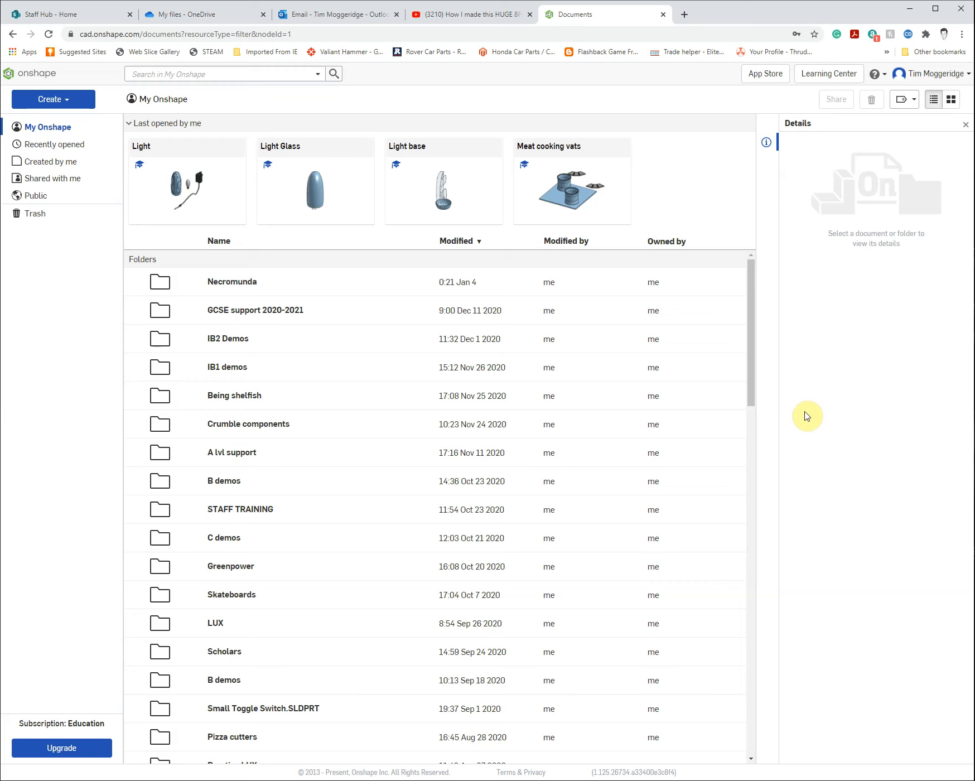
Step: Create a new folder named "Flat pack furniture"
{"action": "left_click", "coordinate": [60, 100]}
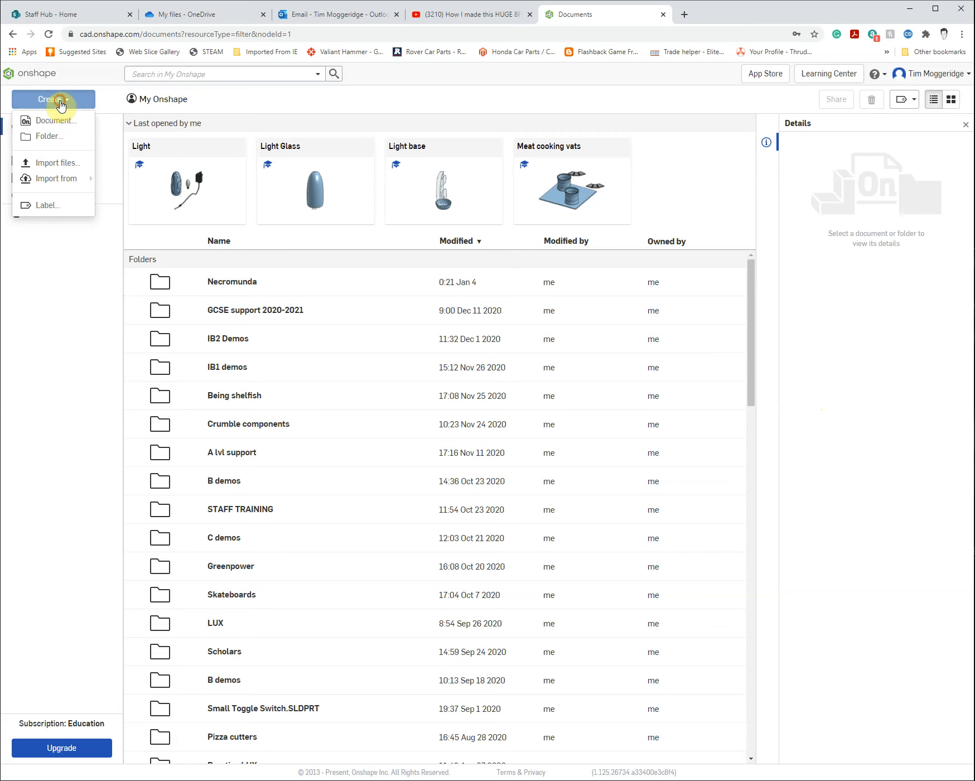
{"action": "left_click", "coordinate": [50, 138]}
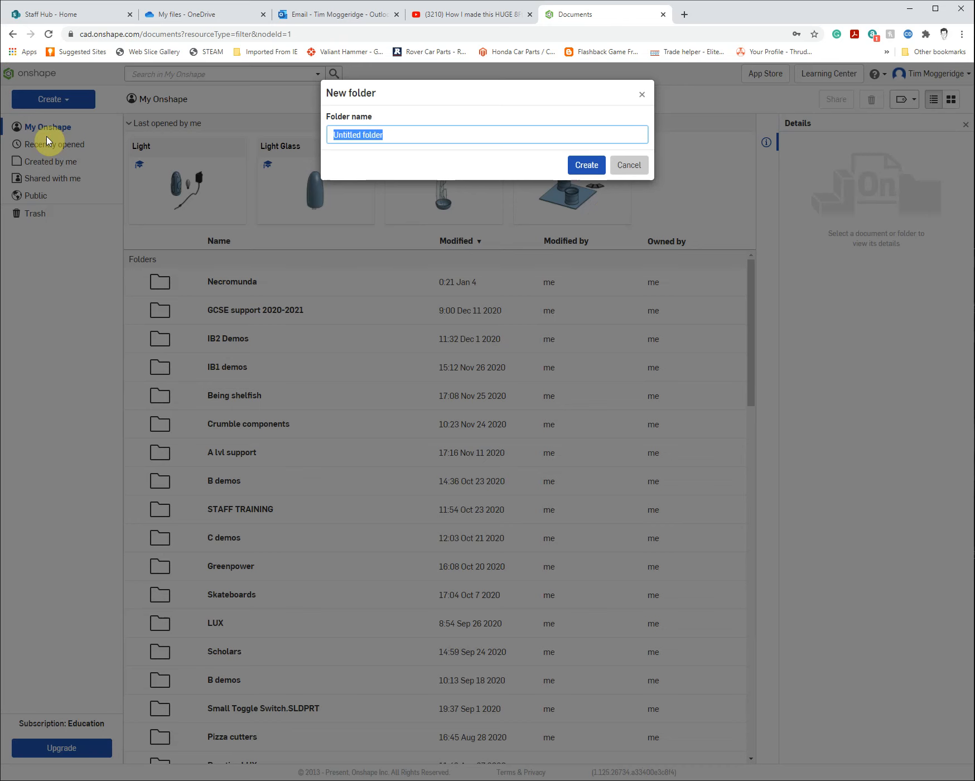
{"action": "type", "text": "FLat p"}
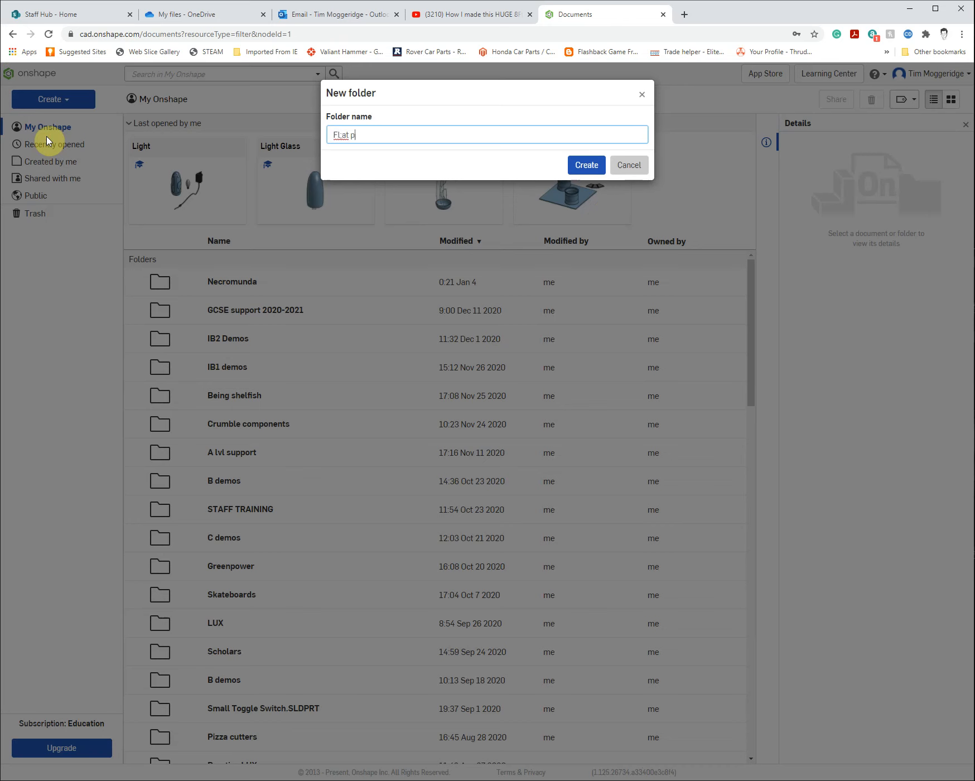
{"action": "type", "text": "ack furniture"}
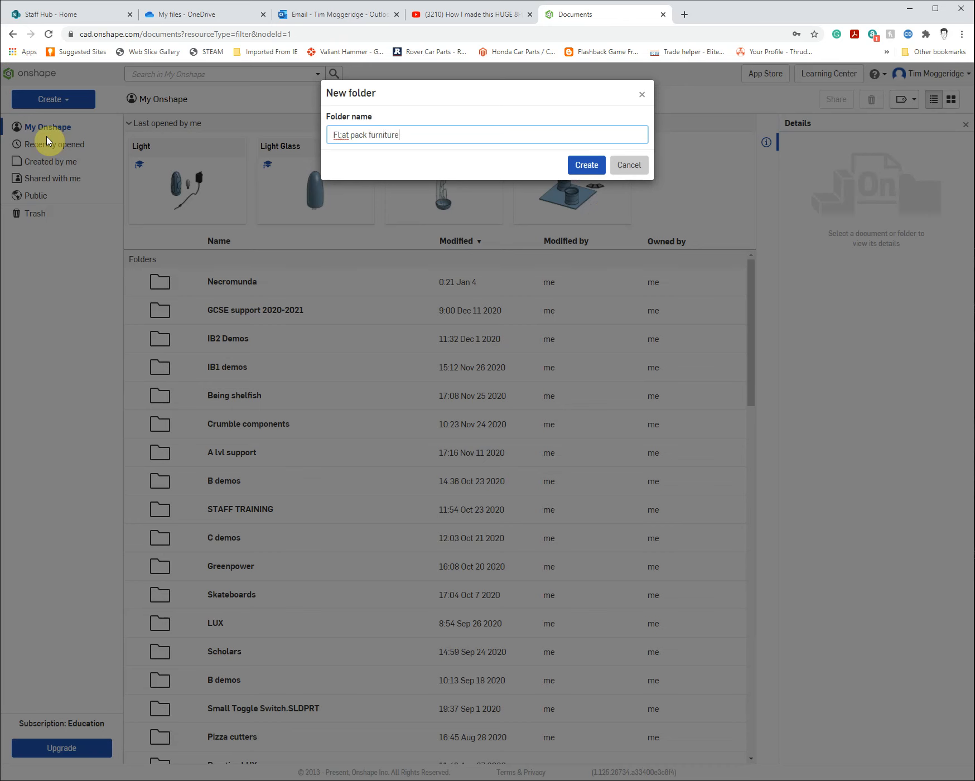
{"action": "left_click", "coordinate": [347, 134]}
{"action": "key", "text": "BackSpace"}
{"action": "type", "text": "l"}
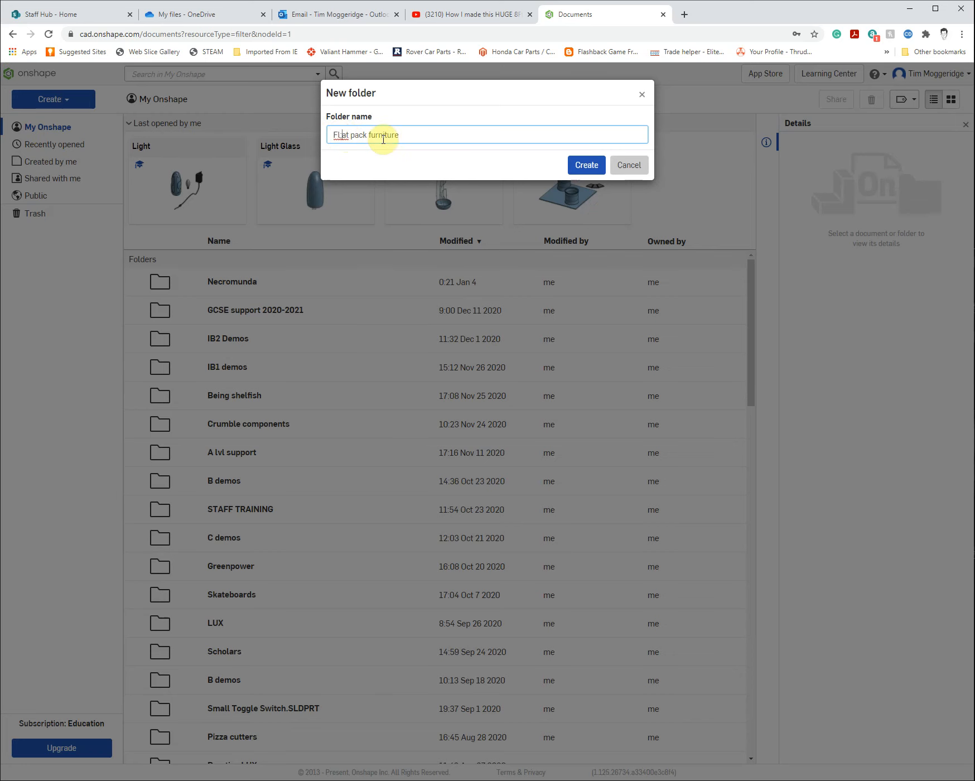
{"action": "key", "text": "BackSpace"}
{"action": "type", "text": "l"}
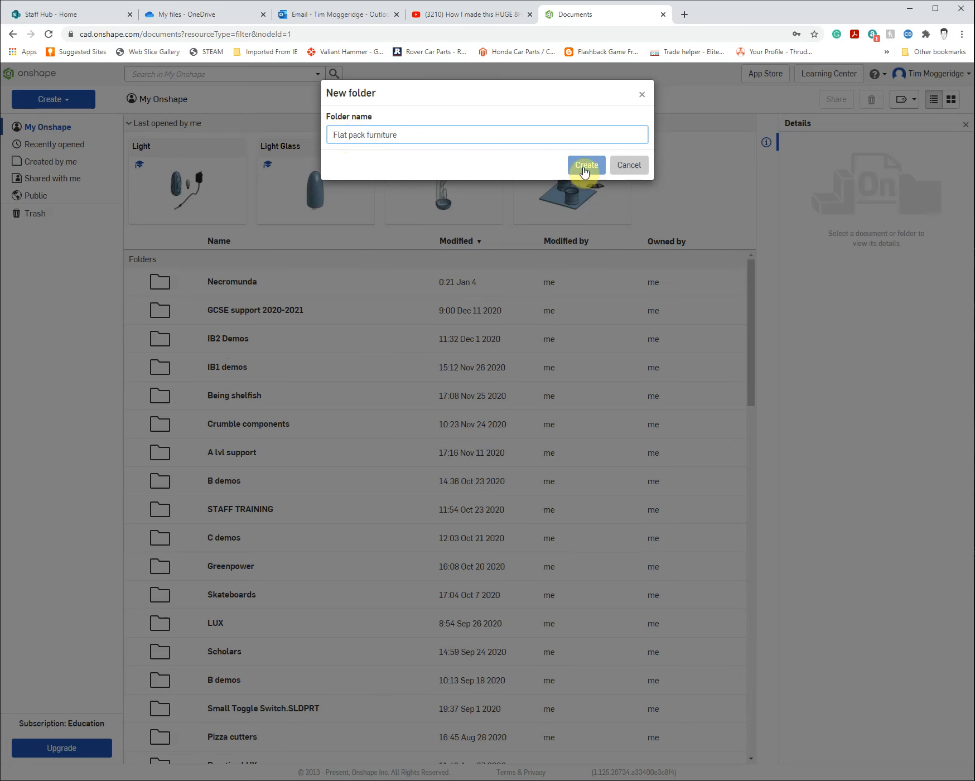
{"action": "left_click", "coordinate": [586, 165]}
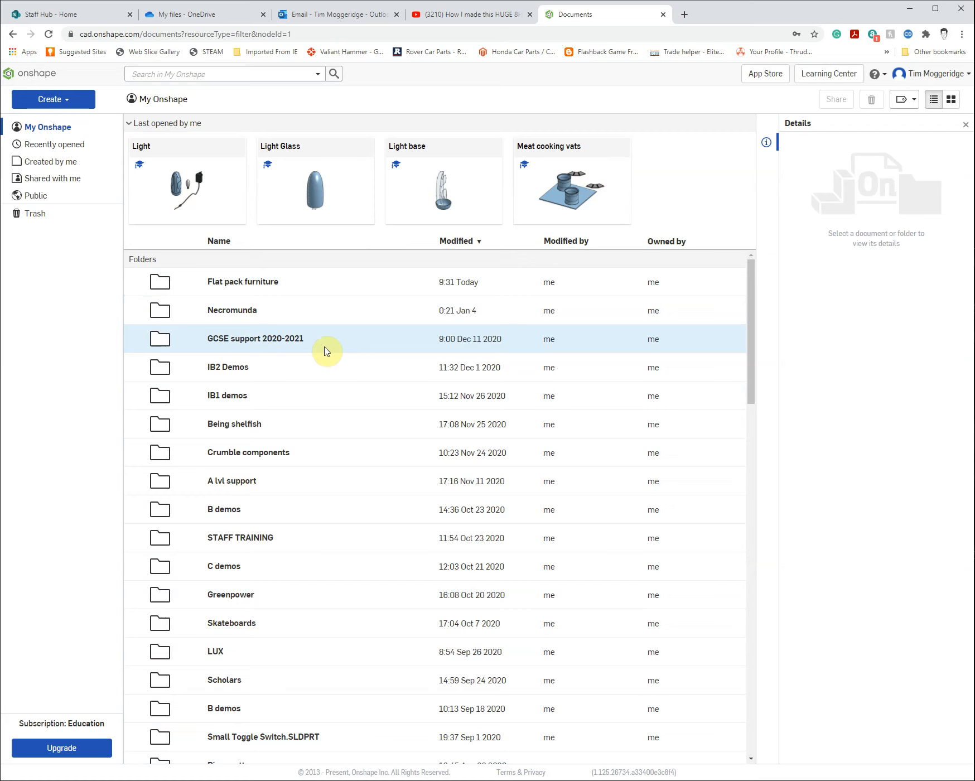
Step: Open the Flat pack furniture folder and create a document named "Ringg Coffee Table" in it
{"action": "left_click", "coordinate": [237, 281]}
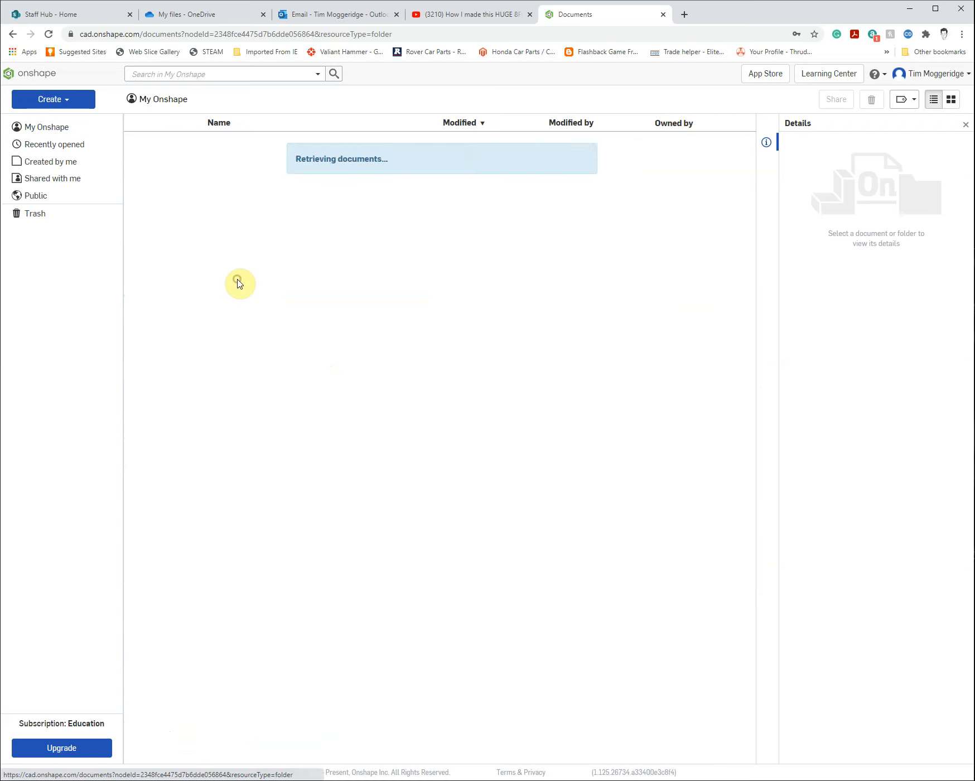
{"action": "left_click", "coordinate": [70, 100]}
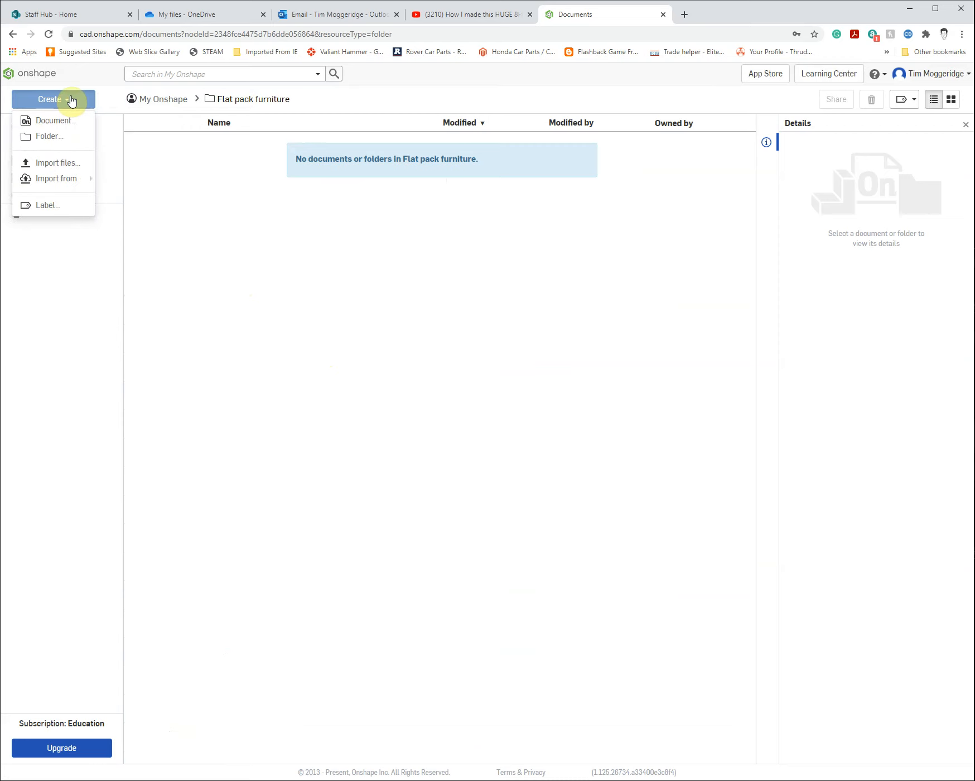
{"action": "left_click", "coordinate": [61, 121]}
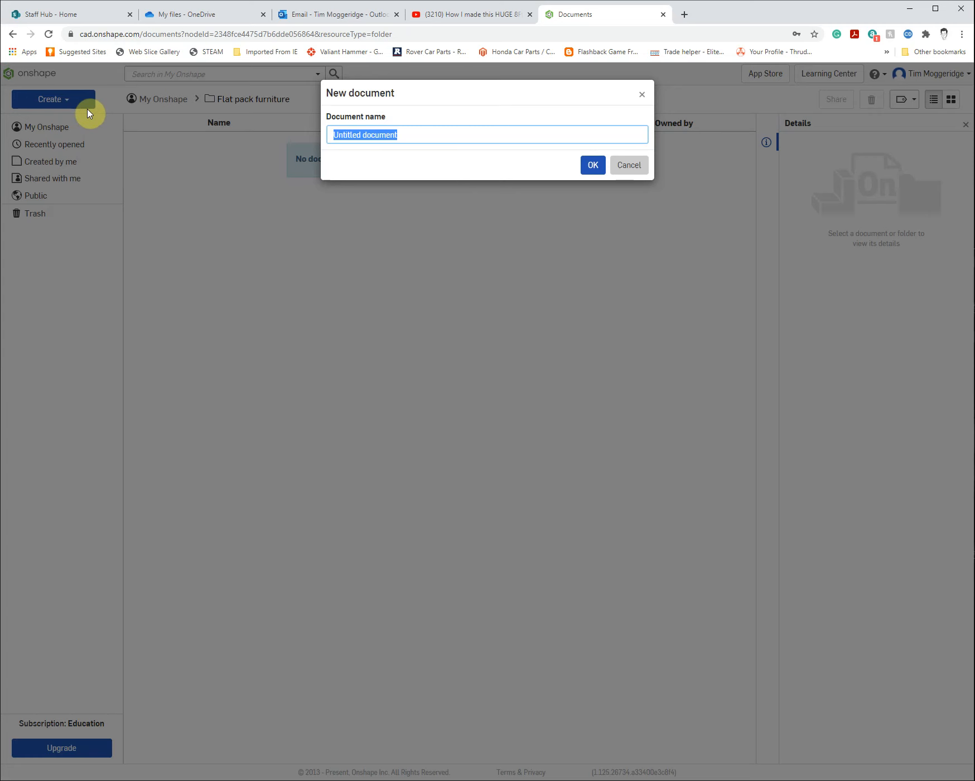
{"action": "type", "text": "Ringg Coffee Table"}
{"action": "left_click", "coordinate": [592, 167]}
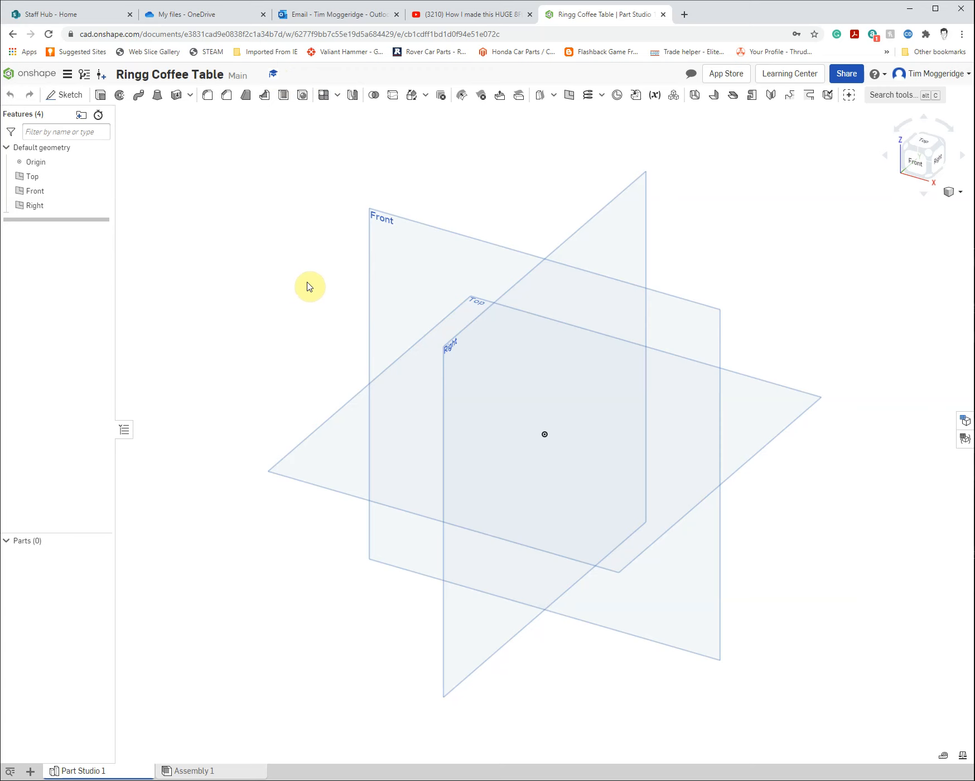
Step: Start a sketch on the Top plane and draw a center point rectangle about 136 mm by 79 mm, centred on the origin
{"action": "right_click", "coordinate": [318, 466]}
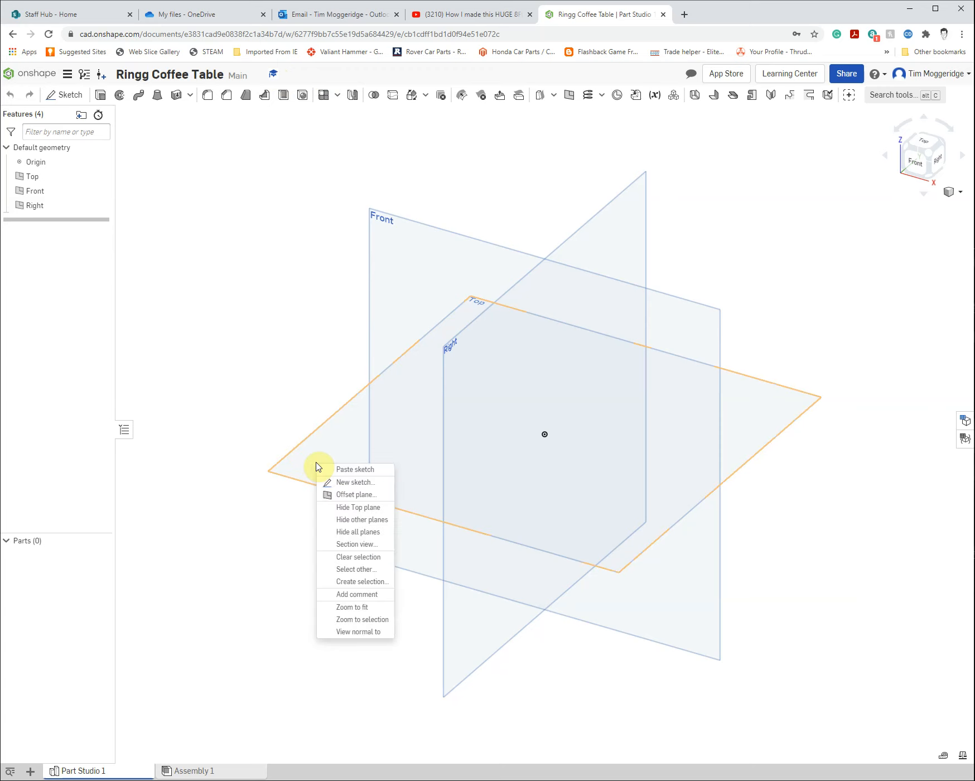
{"action": "left_click", "coordinate": [344, 483]}
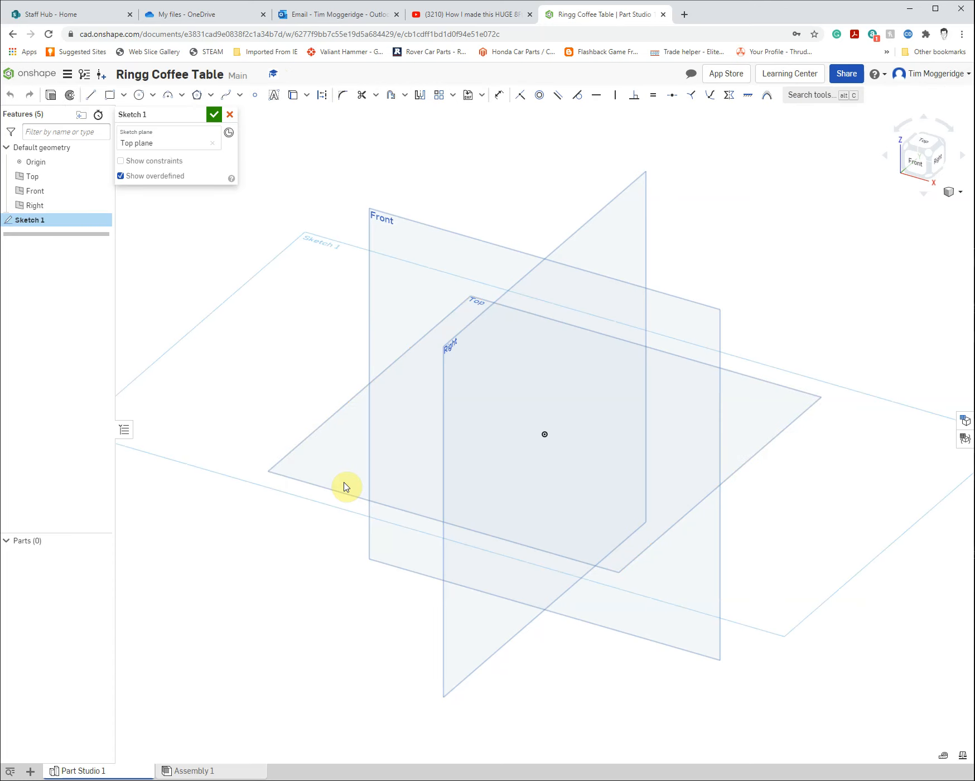
{"action": "right_click", "coordinate": [269, 349]}
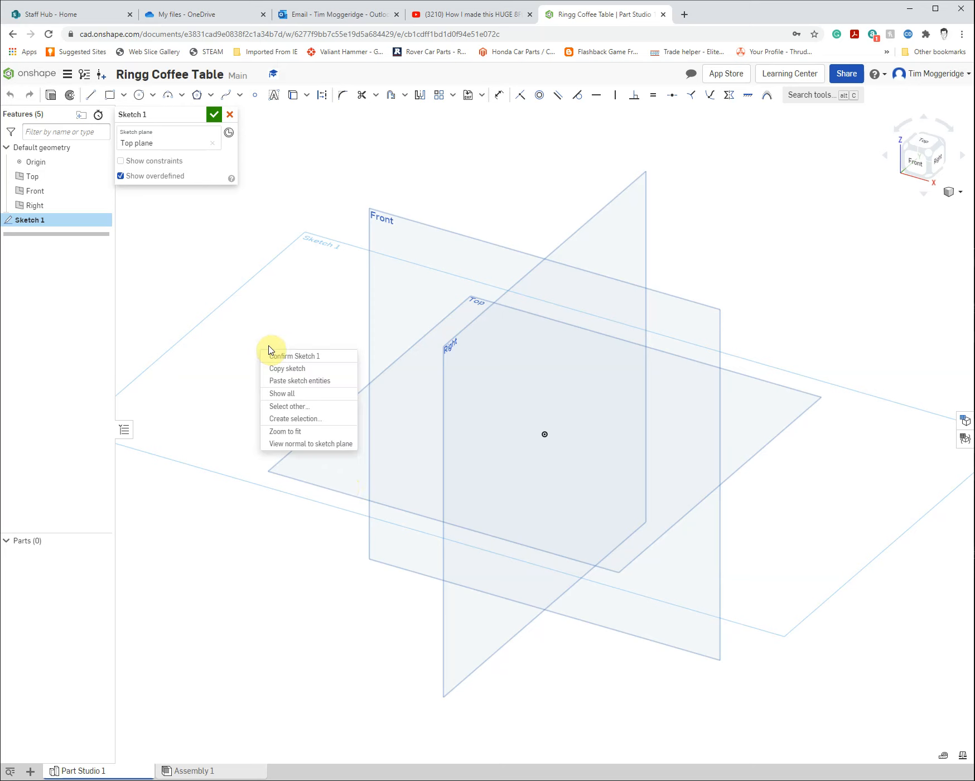
{"action": "left_click", "coordinate": [276, 449]}
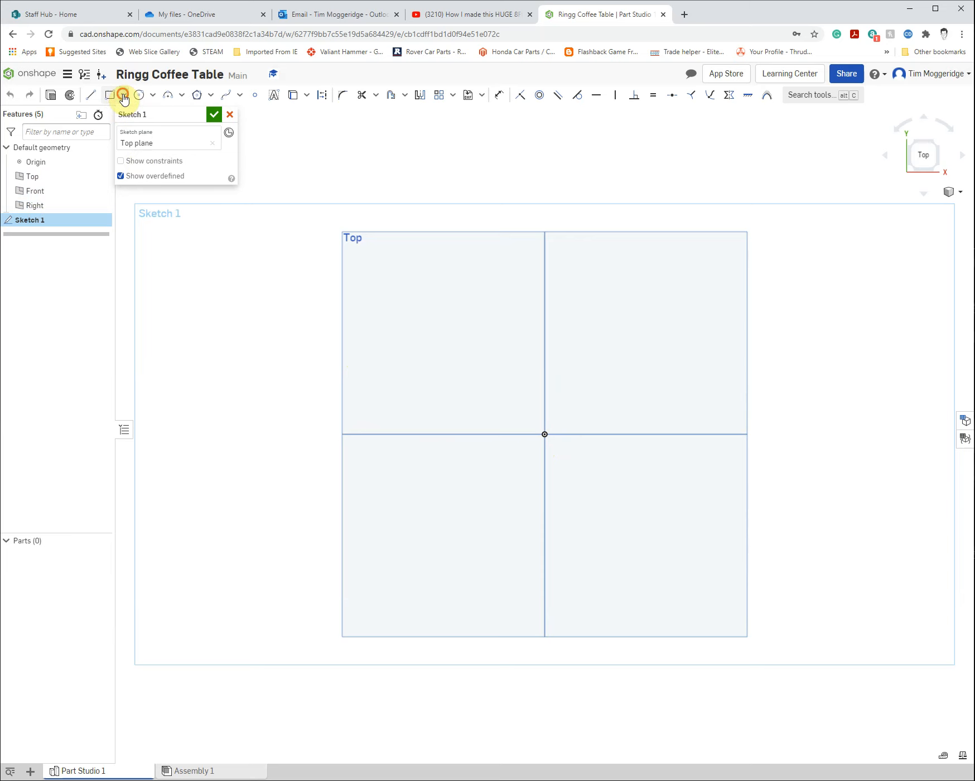
{"action": "left_click", "coordinate": [123, 96]}
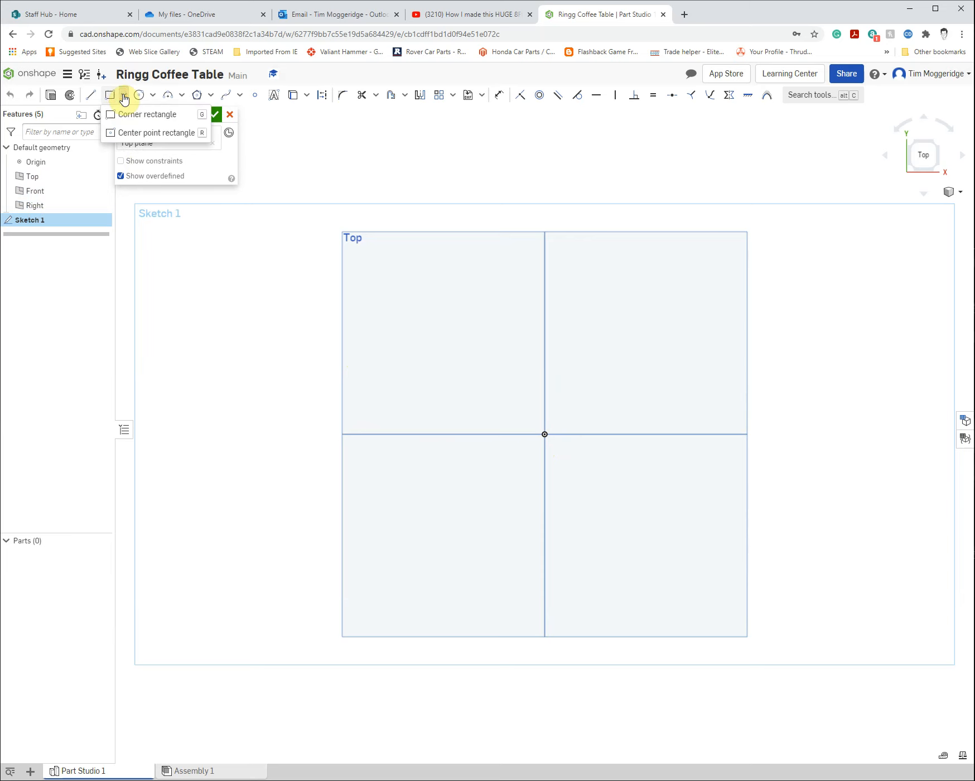
{"action": "left_click", "coordinate": [127, 135]}
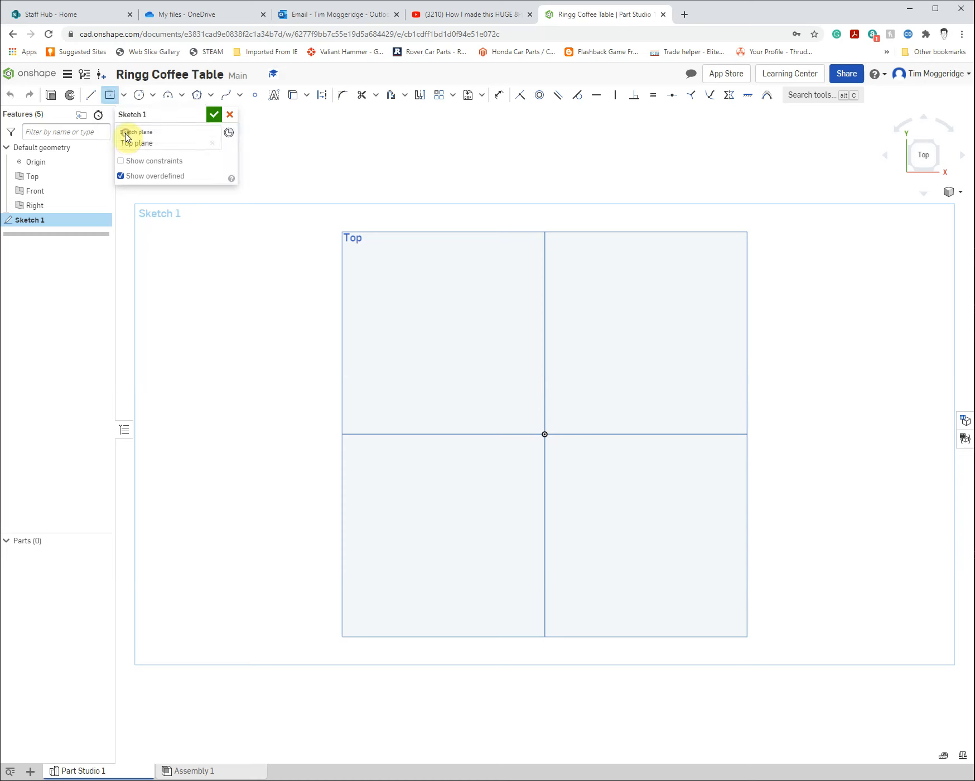
{"action": "left_click", "coordinate": [544, 434]}
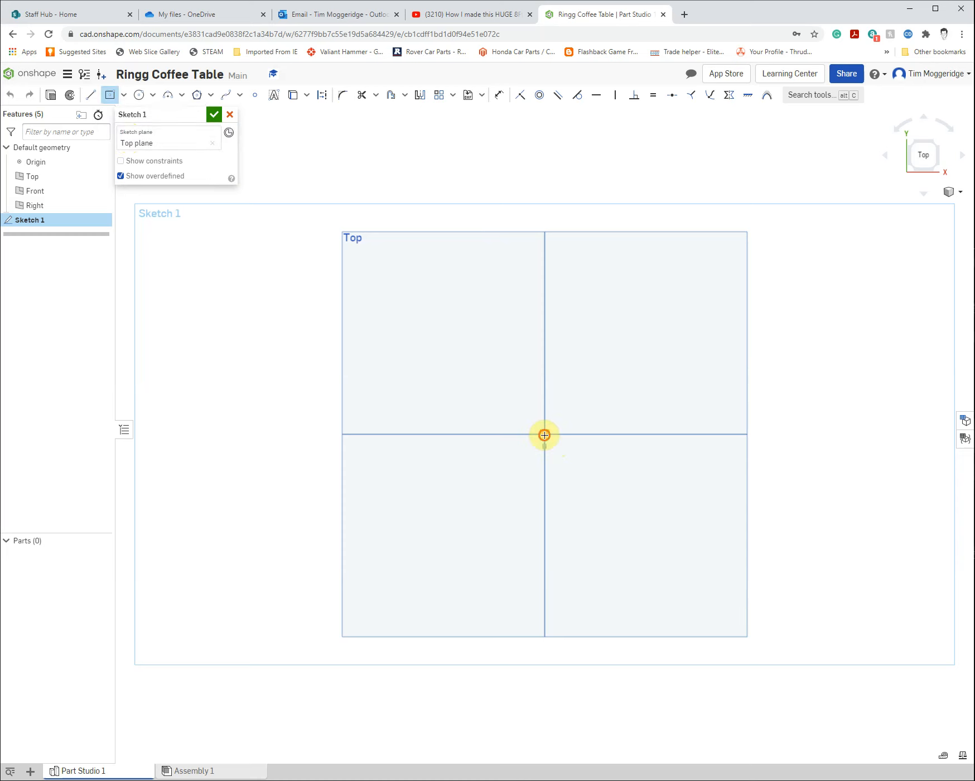
{"action": "left_click", "coordinate": [728, 540]}
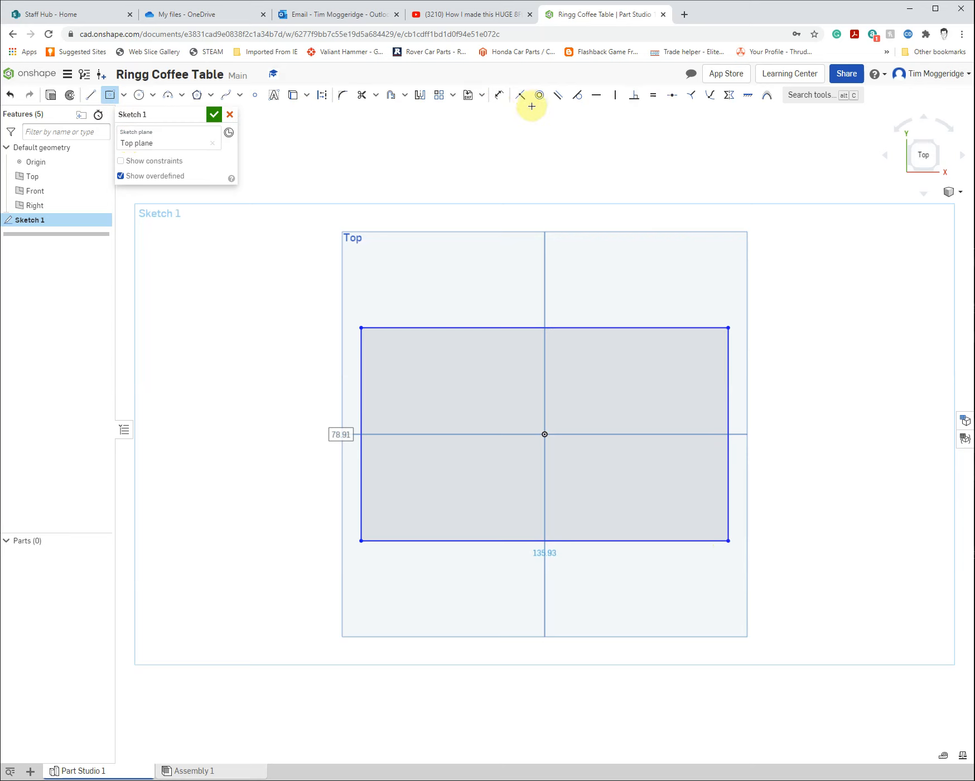
{"action": "left_click", "coordinate": [117, 99]}
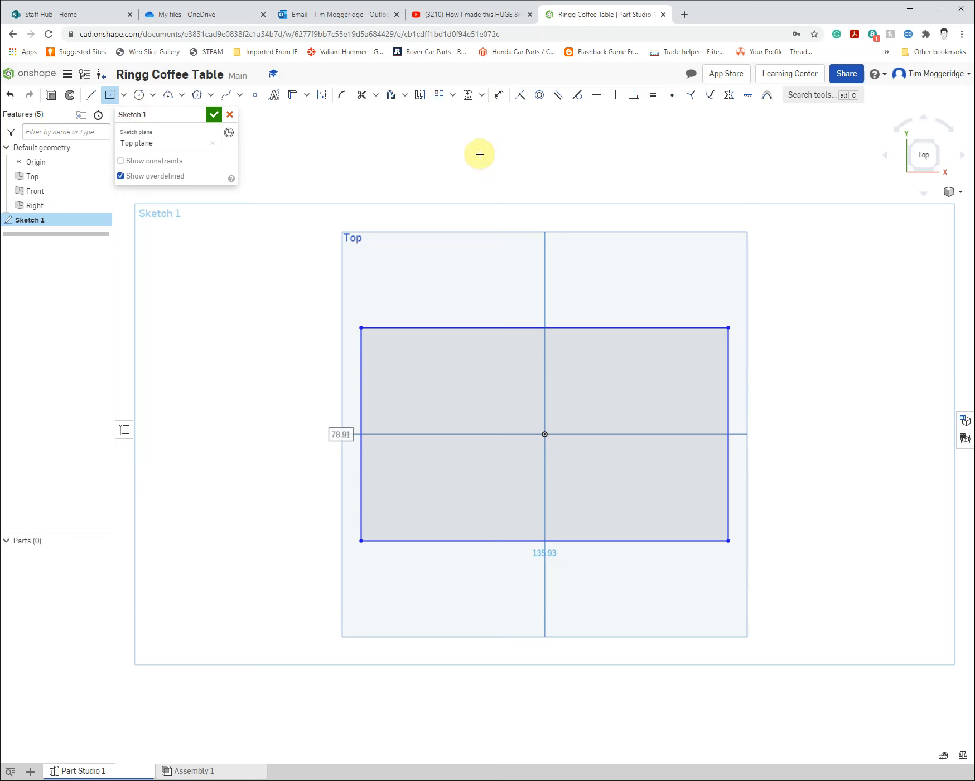
Step: Dimension the rectangle's upper horizontal edge and set its length to 900 mm
{"action": "left_click", "coordinate": [498, 98]}
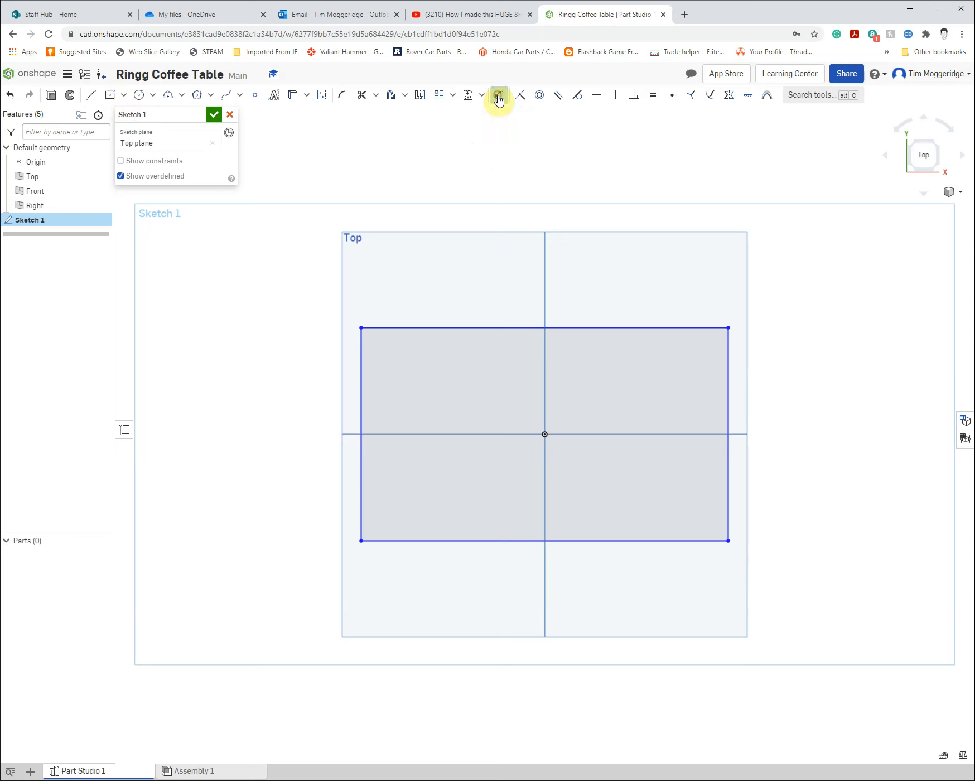
{"action": "left_click", "coordinate": [496, 328]}
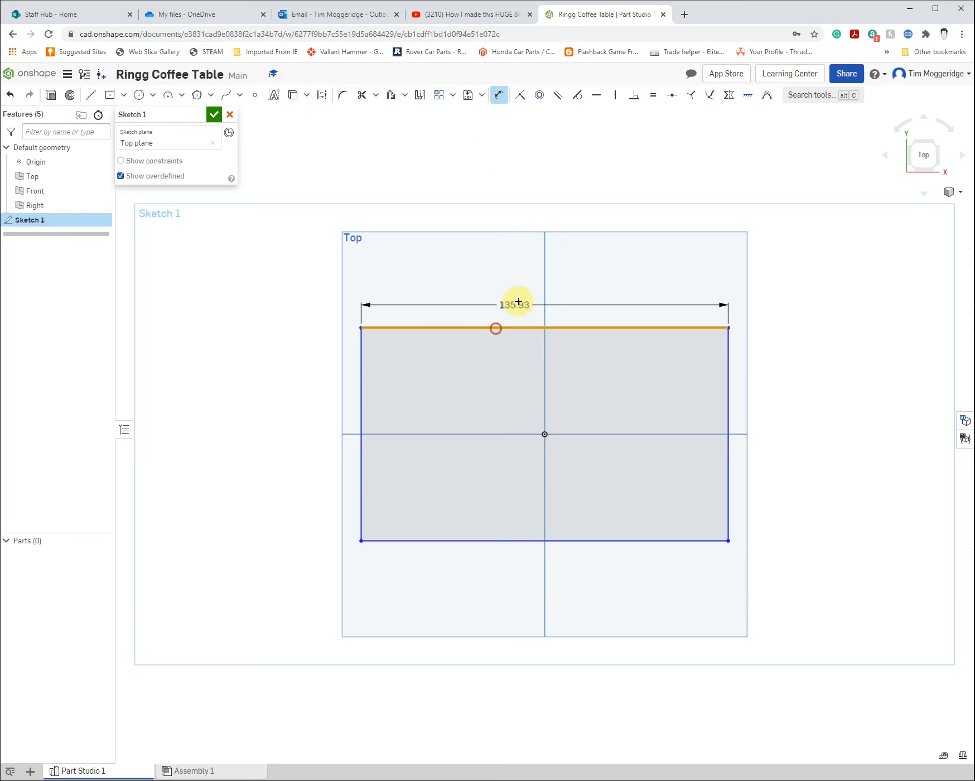
{"action": "left_click", "coordinate": [508, 265]}
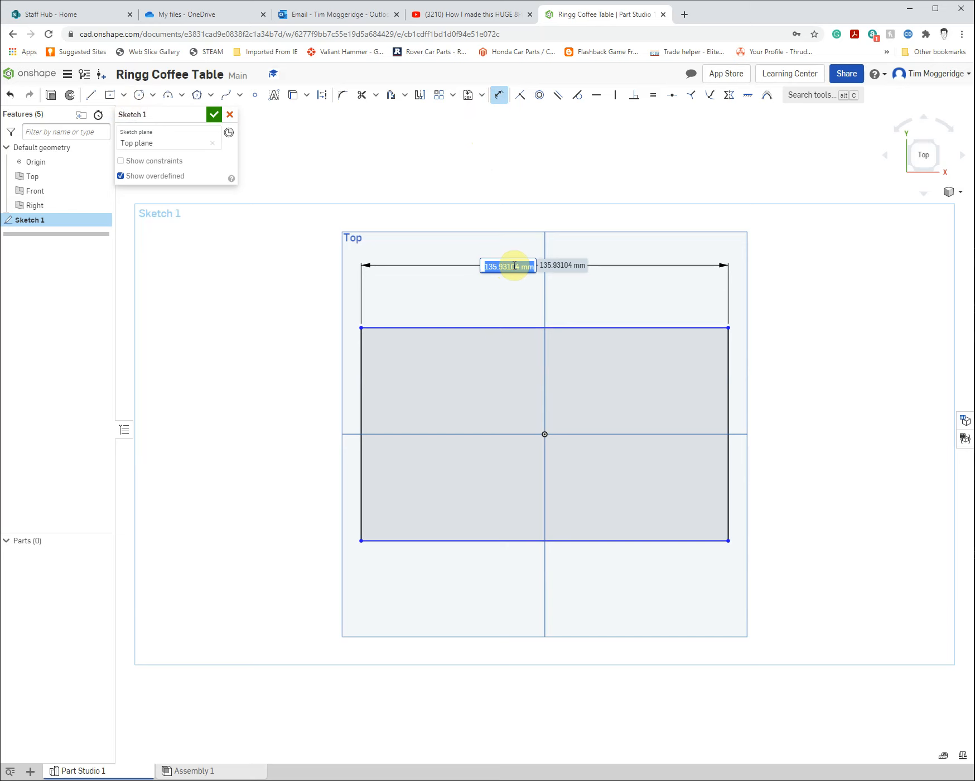
{"action": "key", "text": "BackSpace"}
{"action": "type", "text": "900"}
{"action": "key", "text": "Return"}
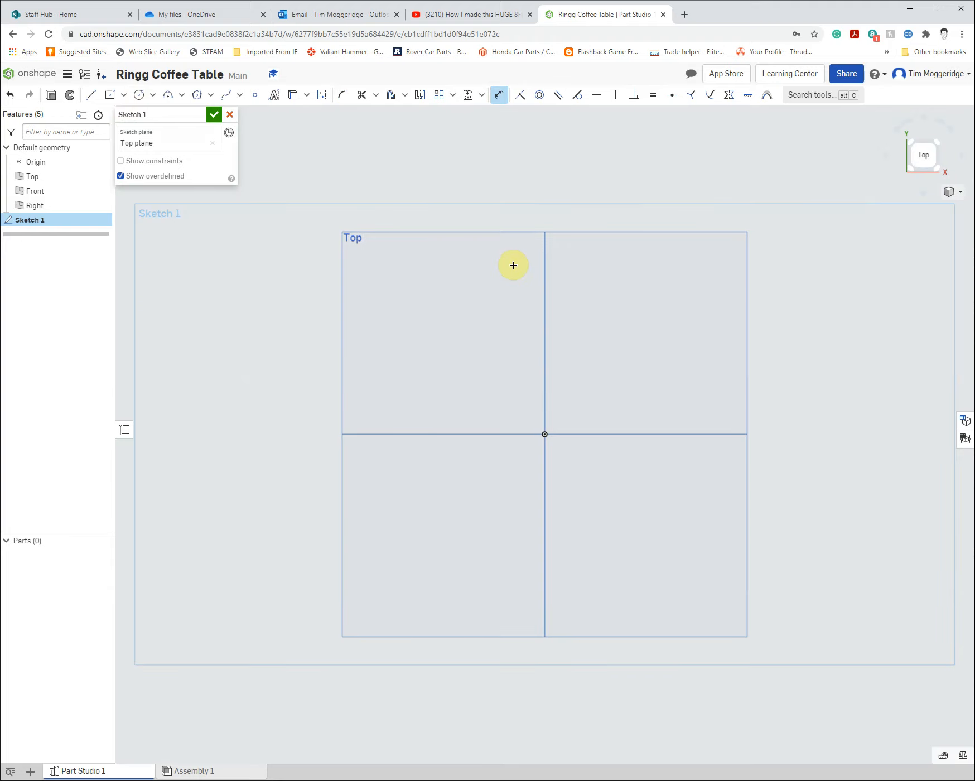
Step: Dimension the rectangle's left vertical edge and set its length to 550 mm
{"action": "scroll", "coordinate": [513, 265], "scroll_direction": "down", "scroll_amount": 3}
{"action": "scroll", "coordinate": [513, 265], "scroll_direction": "down", "scroll_amount": 5}
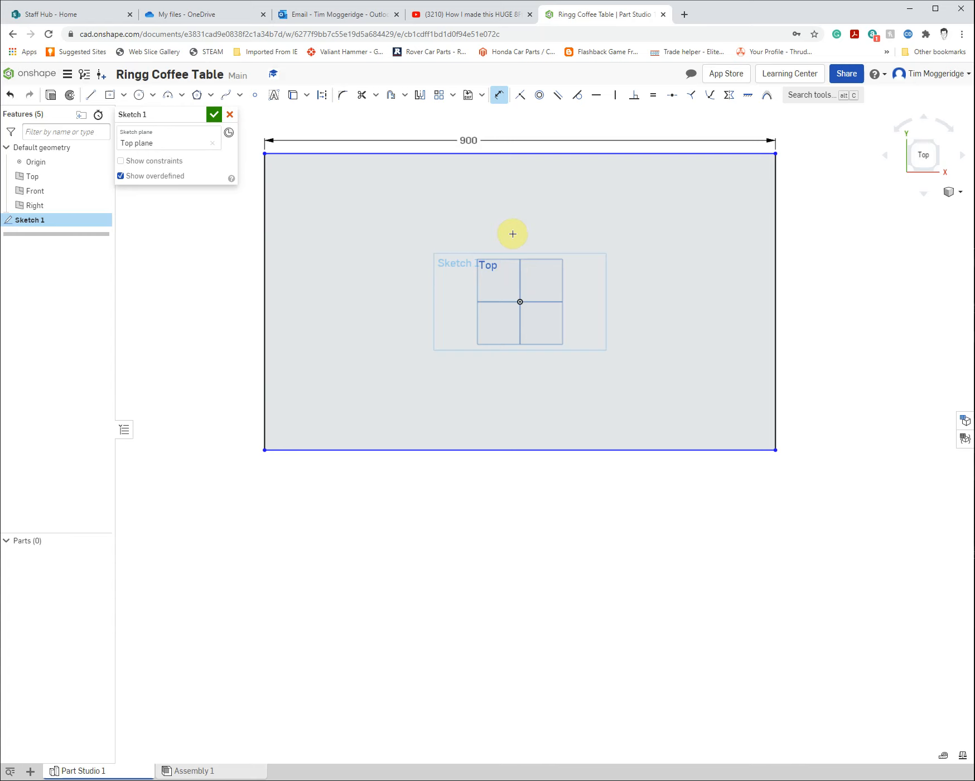
{"action": "right_click", "coordinate": [501, 516]}
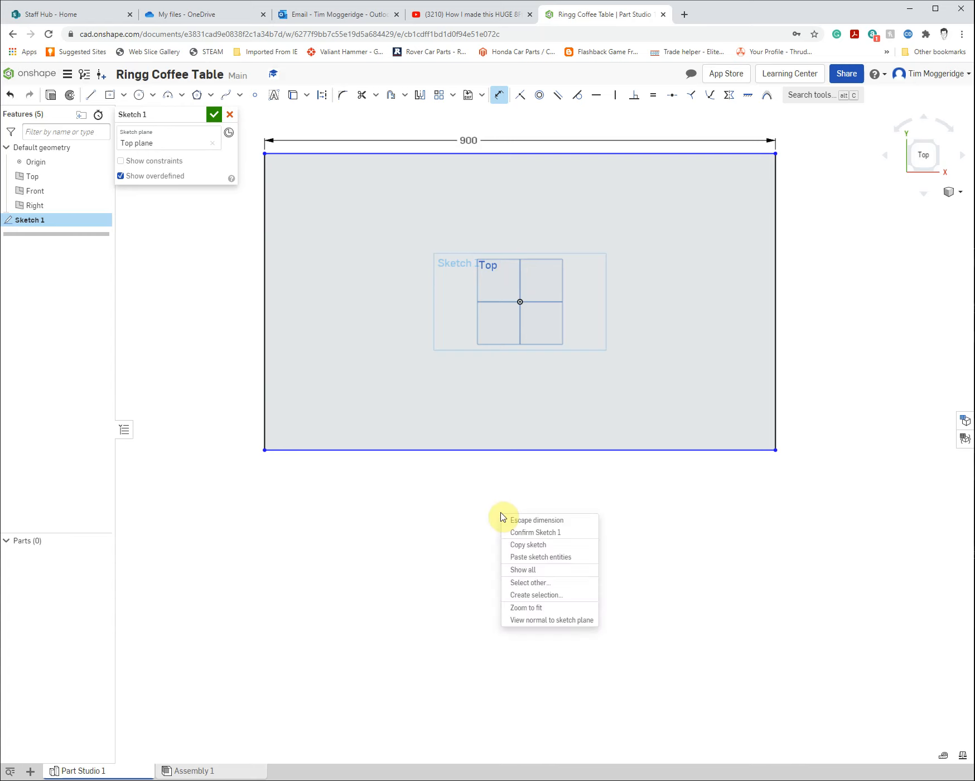
{"action": "left_click", "coordinate": [518, 608]}
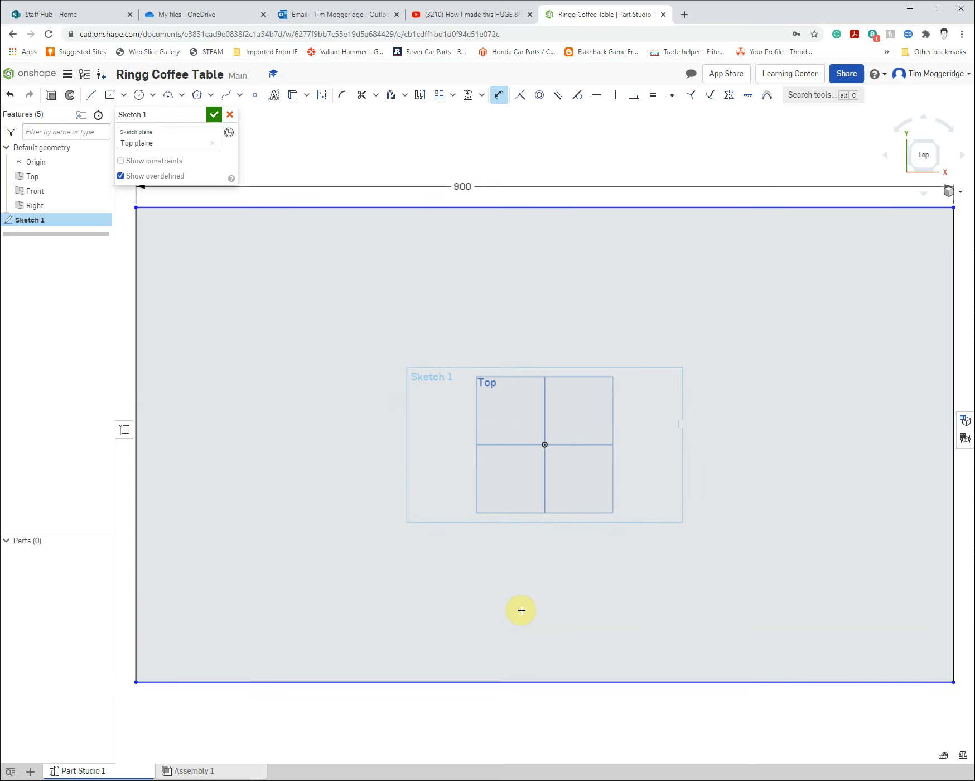
{"action": "scroll", "coordinate": [521, 610], "scroll_direction": "up", "scroll_amount": 1}
{"action": "scroll", "coordinate": [521, 610], "scroll_direction": "up", "scroll_amount": 1}
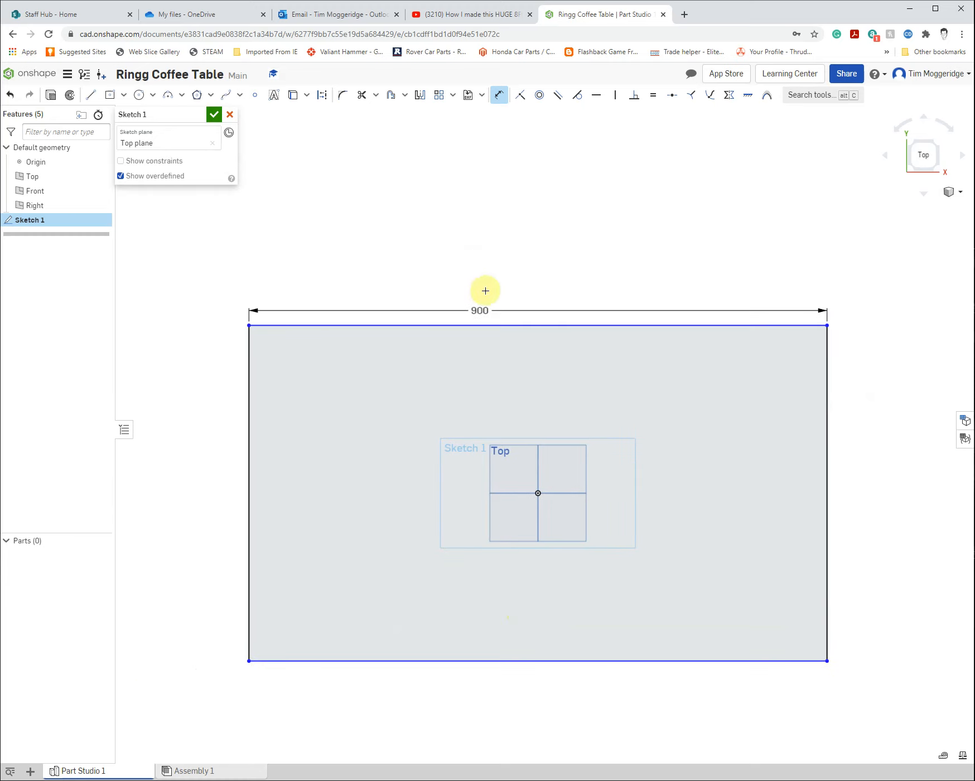
{"action": "left_click", "coordinate": [249, 406]}
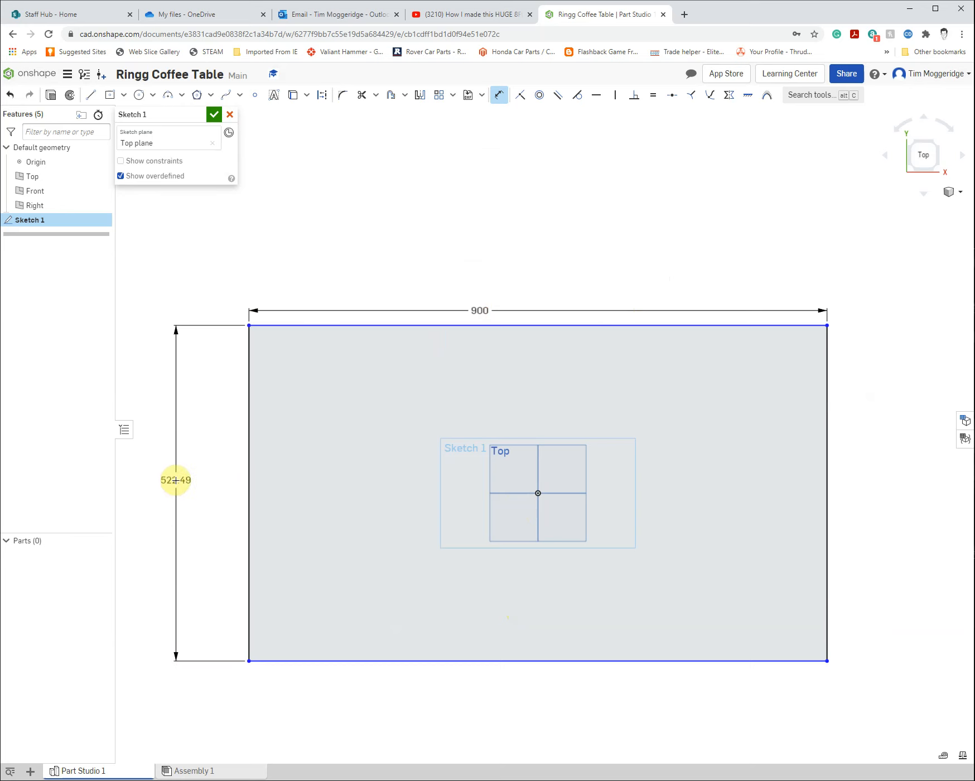
{"action": "left_click", "coordinate": [175, 478]}
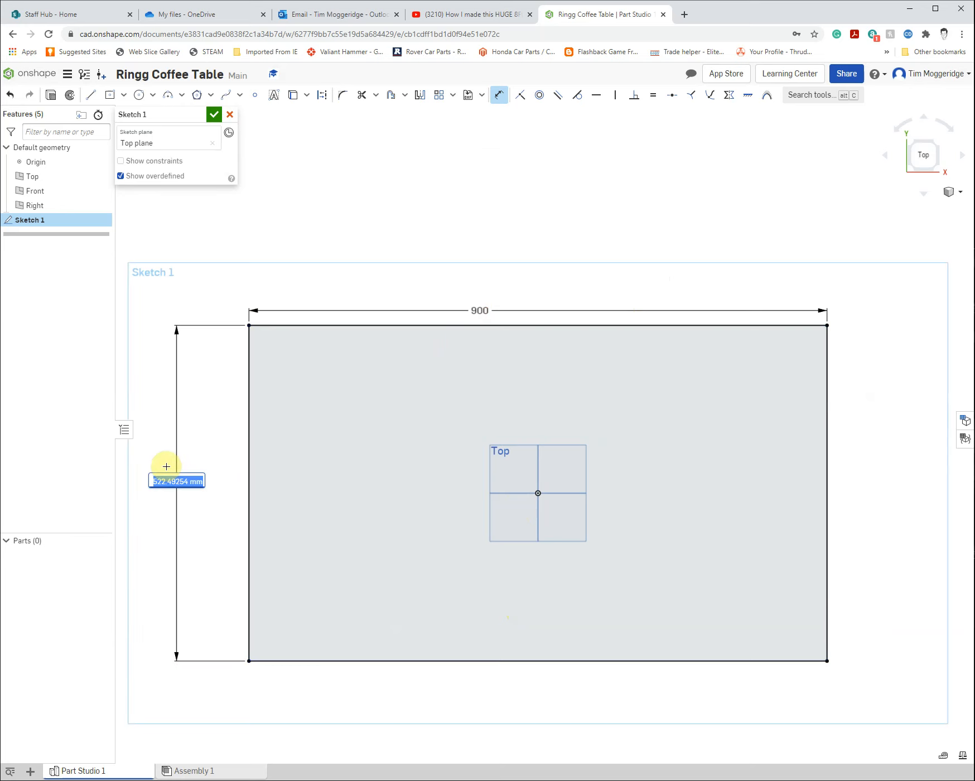
{"action": "type", "text": "550"}
{"action": "key", "text": "Return"}
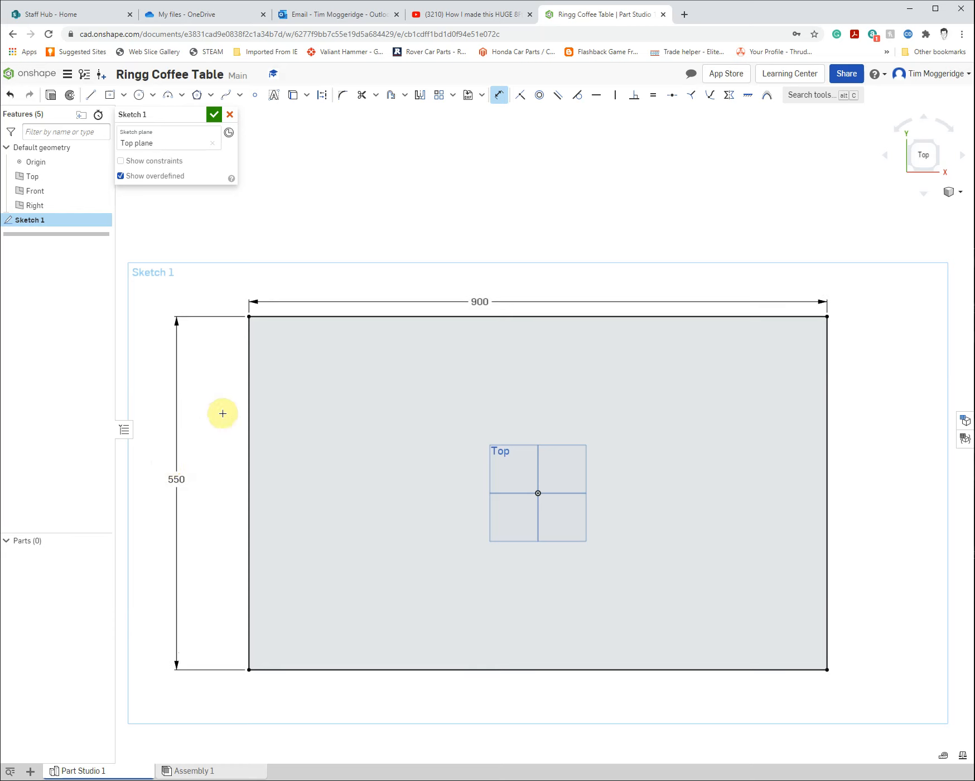
Step: Extrude the 900 by 550 mm rectangle upward as a new solid with a blind depth of 50 mm
{"action": "right_click_drag", "start_coordinate": [568, 250], "coordinate": [567, 167]}
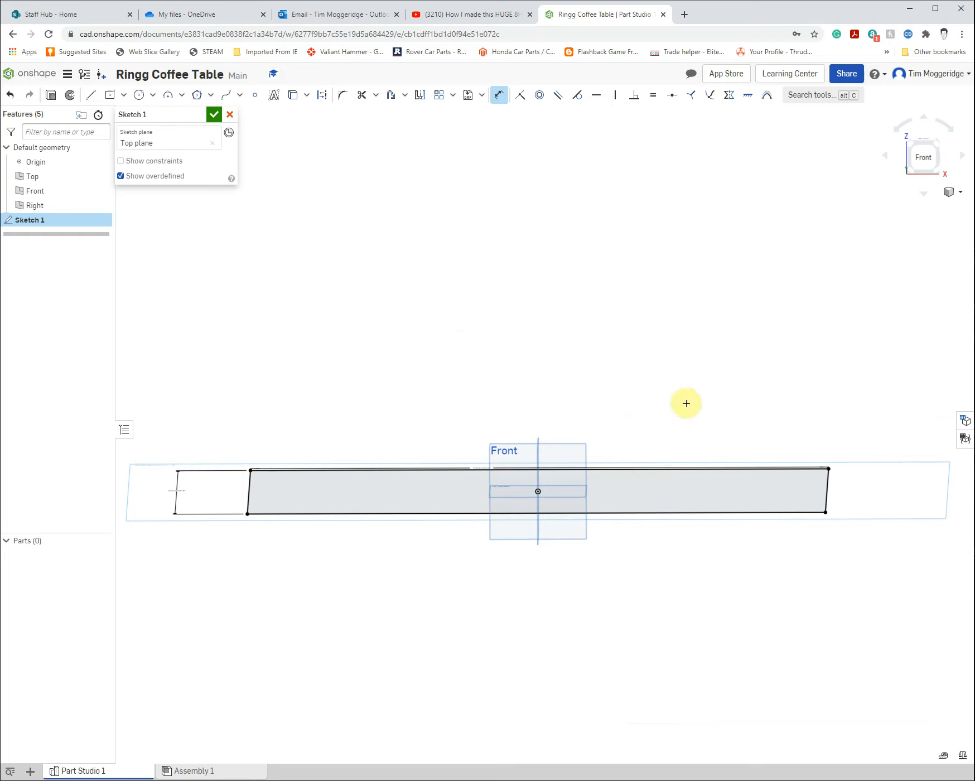
{"action": "mouse_move", "coordinate": [600, 326]}
{"action": "right_mouse_down"}
{"action": "mouse_move", "coordinate": [602, 347]}
{"action": "mouse_move", "coordinate": [603, 319]}
{"action": "mouse_move", "coordinate": [601, 335]}
{"action": "right_mouse_up"}
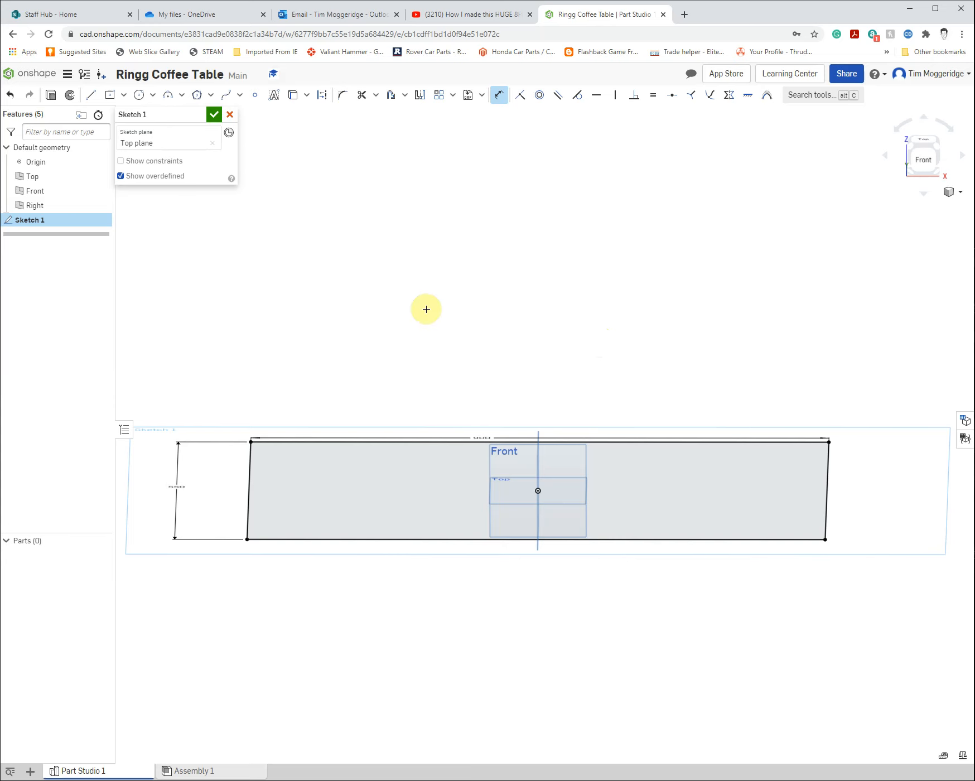
{"action": "left_click", "coordinate": [50, 99]}
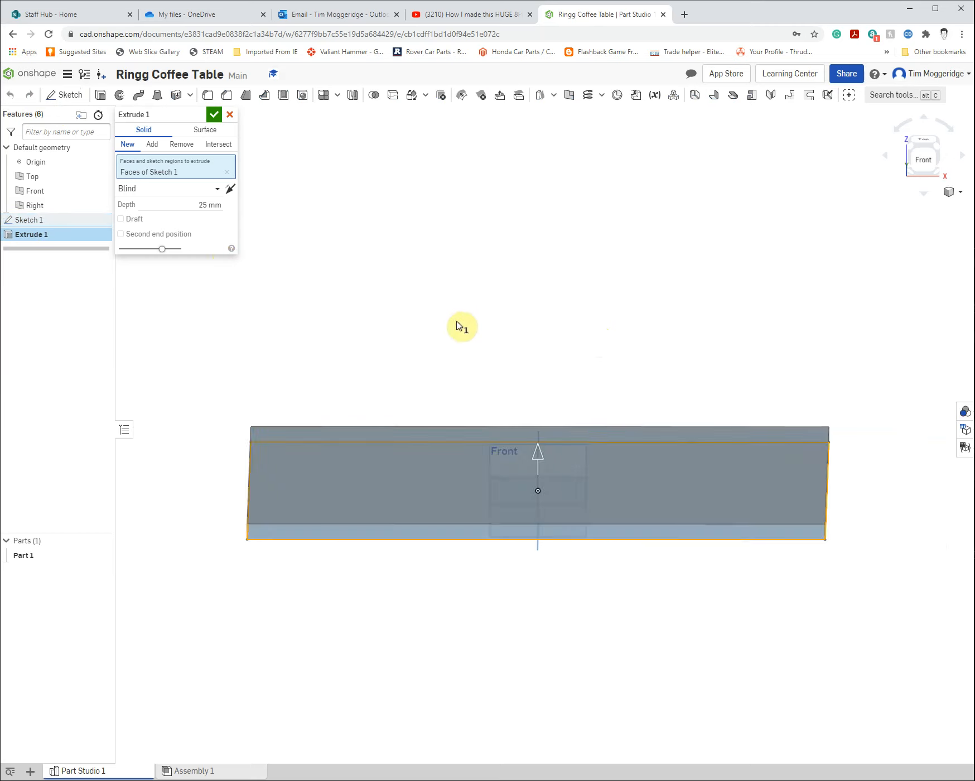
{"action": "right_click_drag", "start_coordinate": [456, 322], "coordinate": [455, 307]}
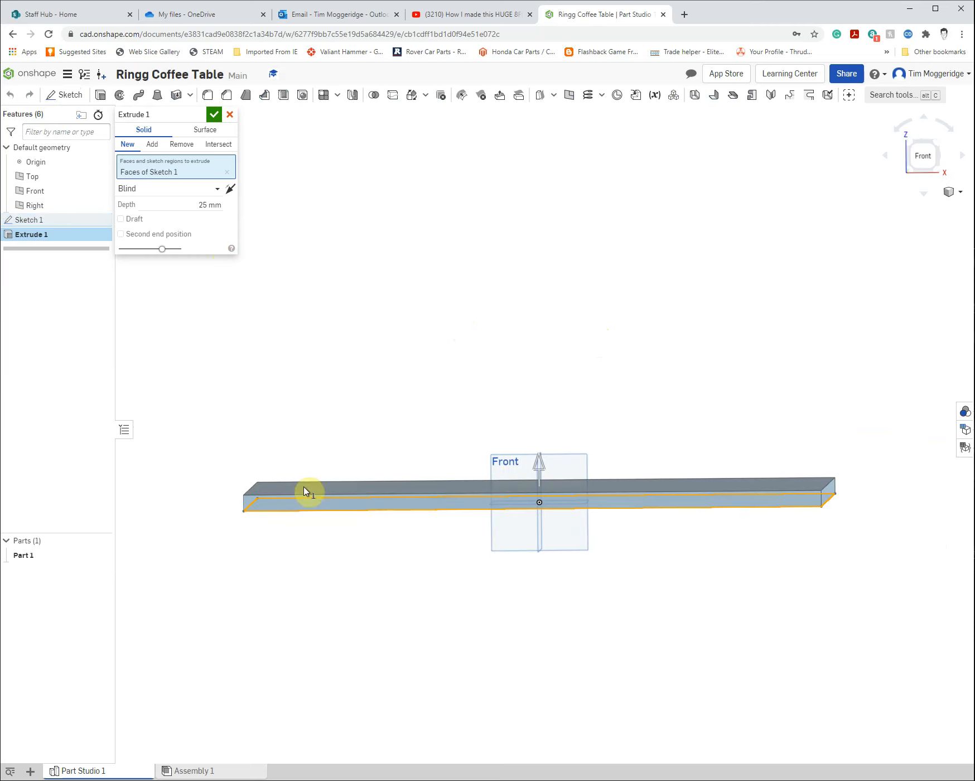
{"action": "left_click", "coordinate": [229, 190]}
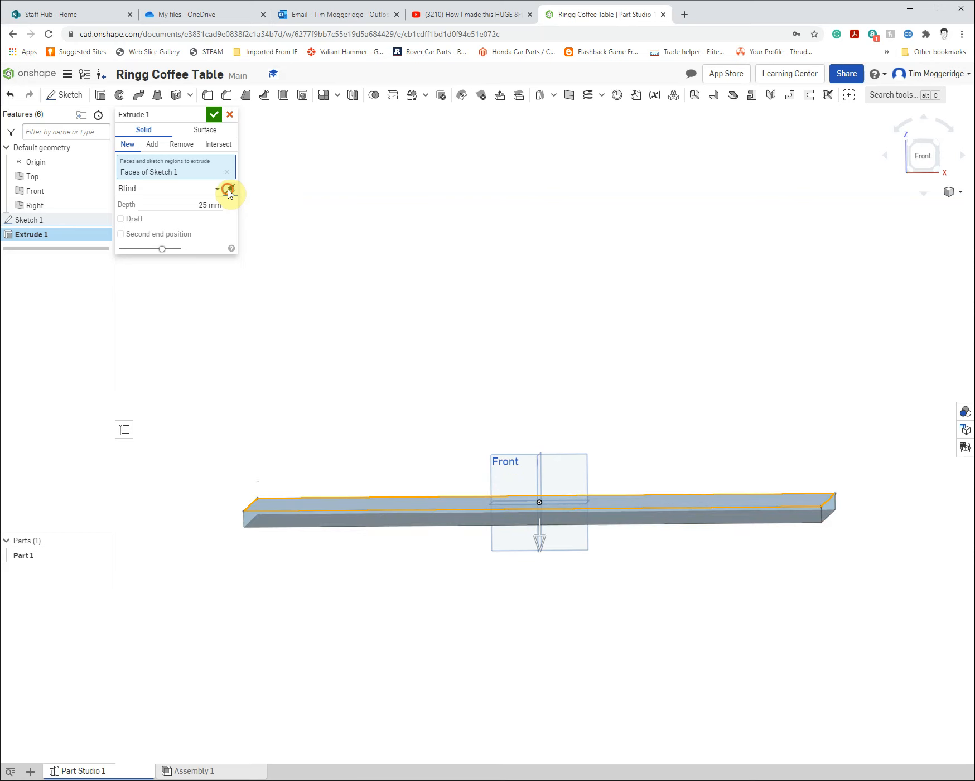
{"action": "left_click", "coordinate": [228, 190]}
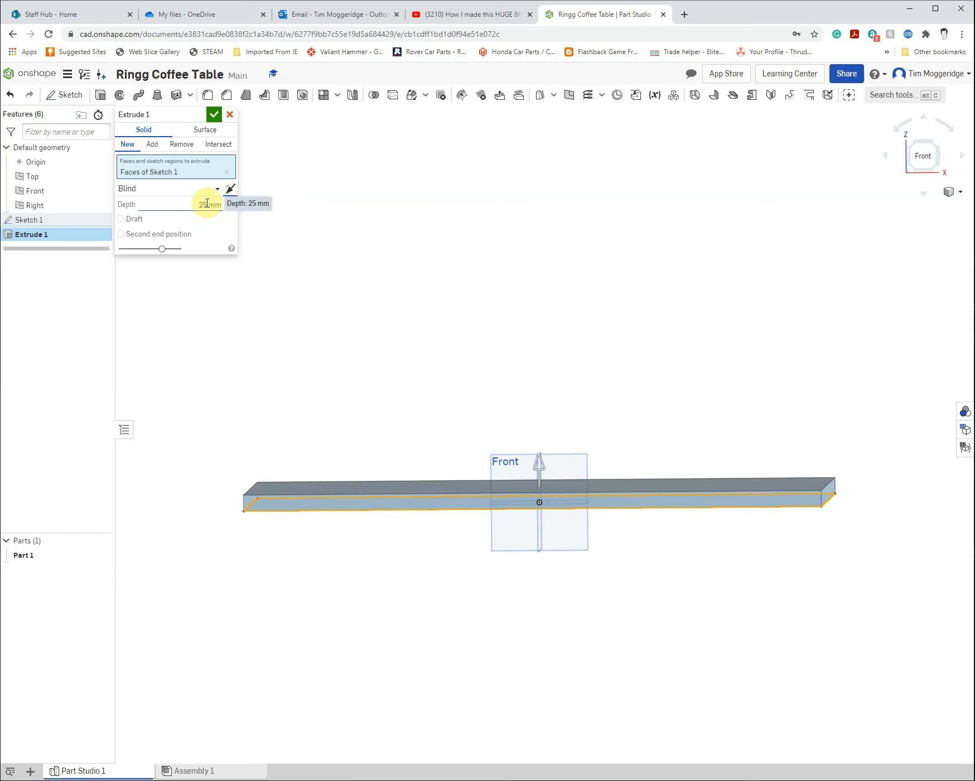
{"action": "left_click", "coordinate": [207, 203]}
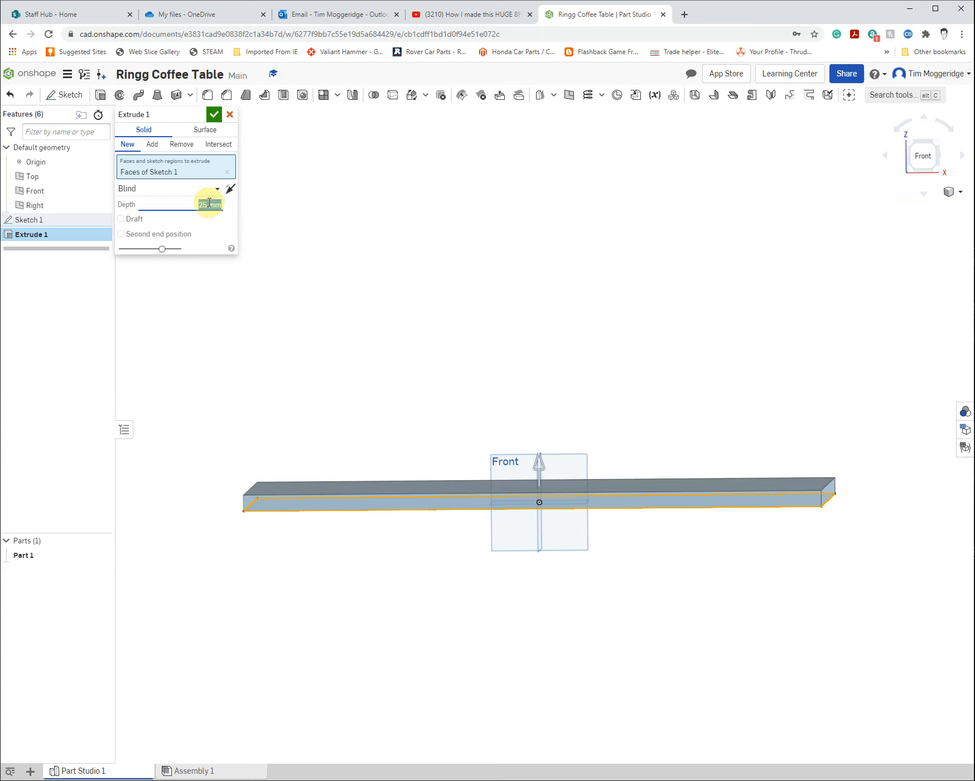
{"action": "type", "text": "50"}
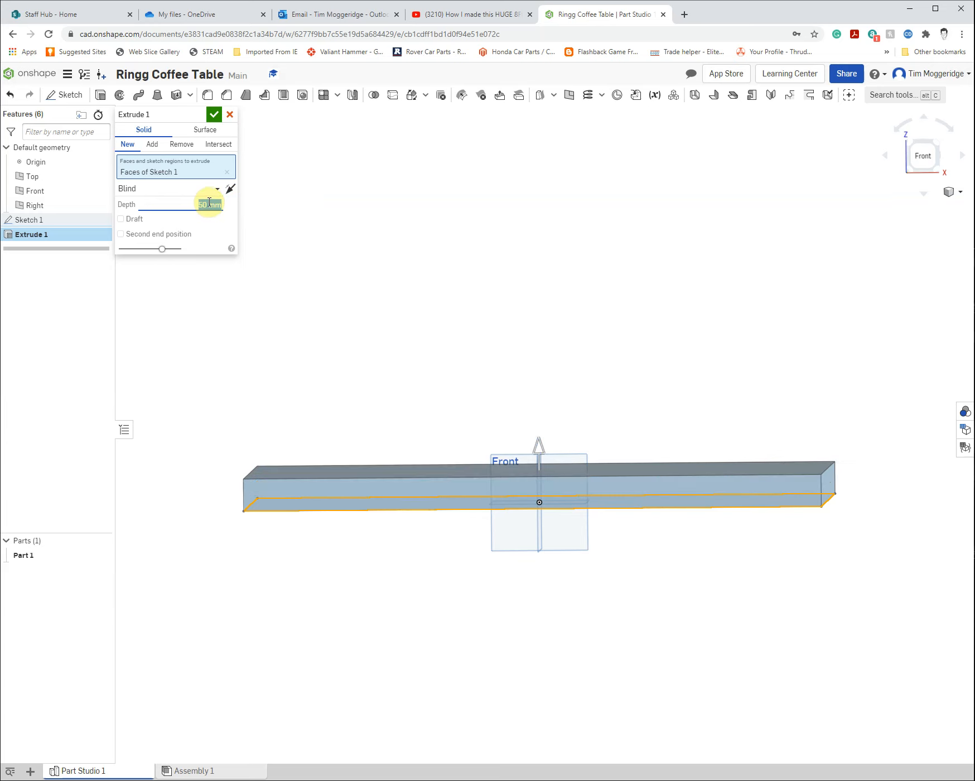
{"action": "key", "text": "Return"}
{"action": "left_click", "coordinate": [212, 116]}
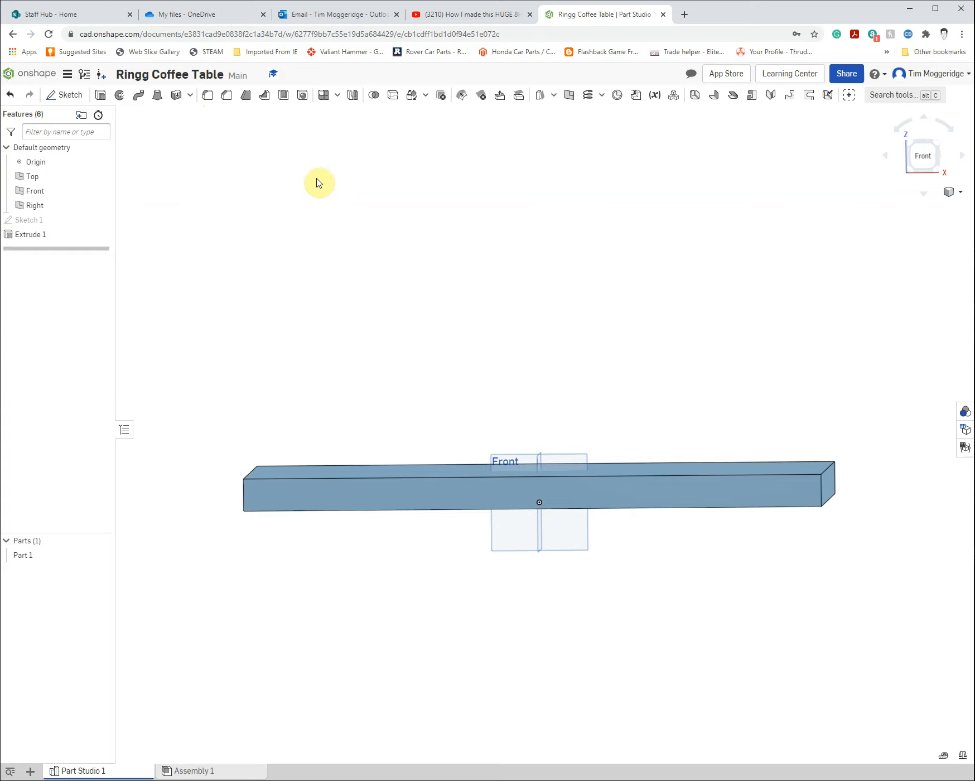
Step: Start a sketch on the panel's underside and draw a circle about 46 mm in diameter near its upper-left corner, viewed normal to the face
{"action": "mouse_move", "coordinate": [316, 179]}
{"action": "right_mouse_down"}
{"action": "mouse_move", "coordinate": [324, 207]}
{"action": "mouse_move", "coordinate": [322, 183]}
{"action": "mouse_move", "coordinate": [317, 196]}
{"action": "right_mouse_up"}
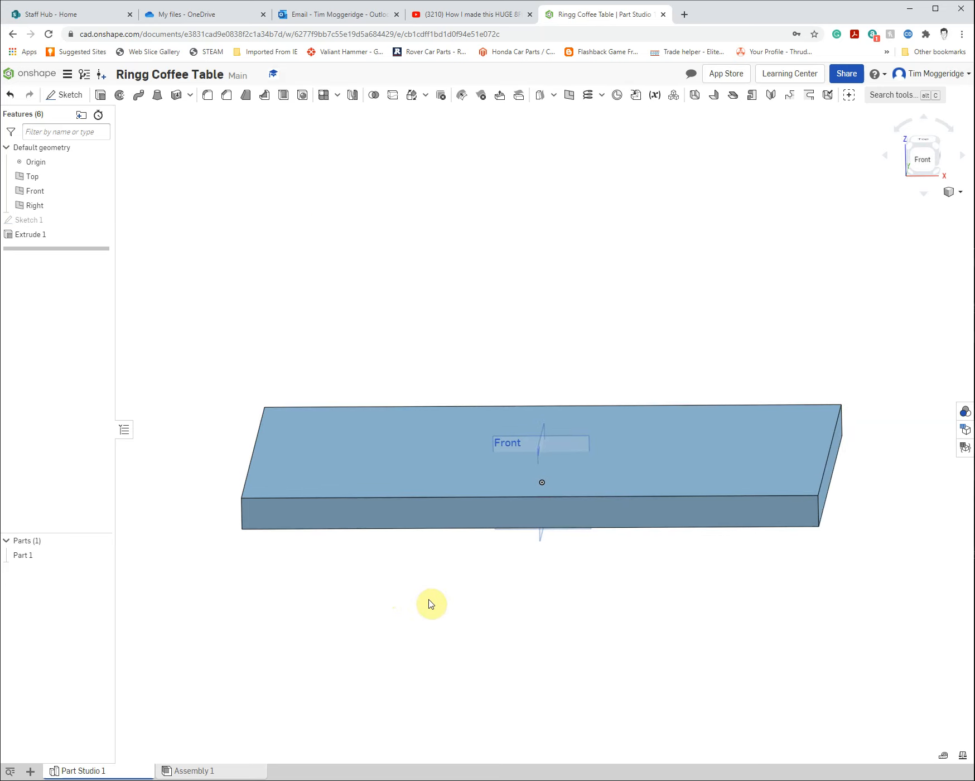
{"action": "right_click_drag", "start_coordinate": [431, 604], "coordinate": [435, 561]}
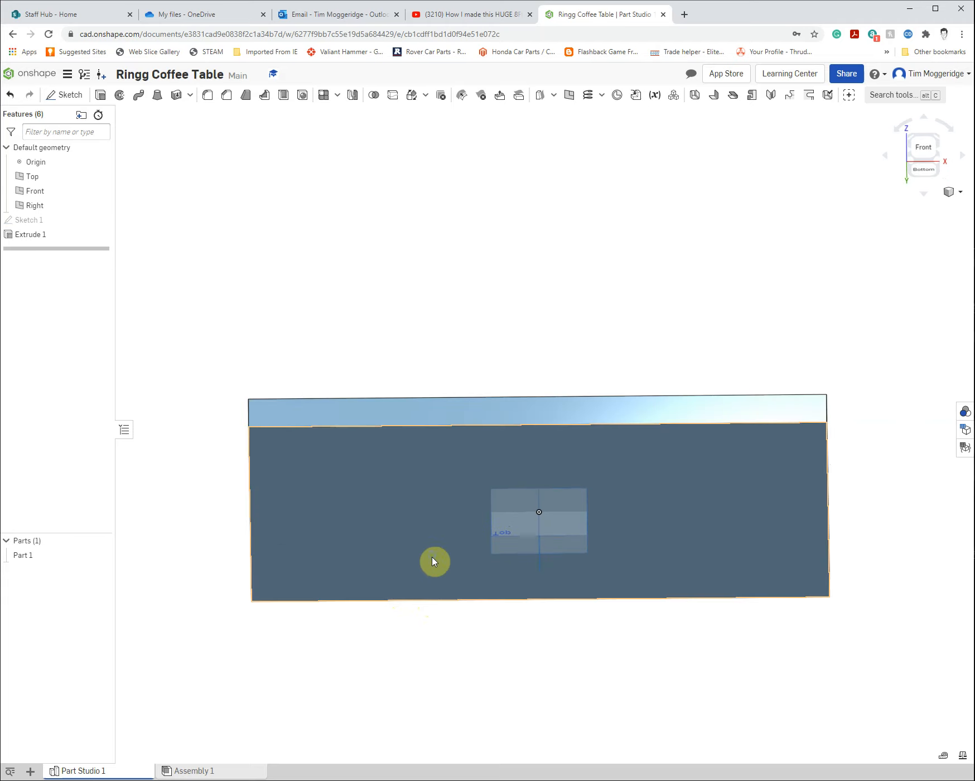
{"action": "right_click", "coordinate": [341, 484]}
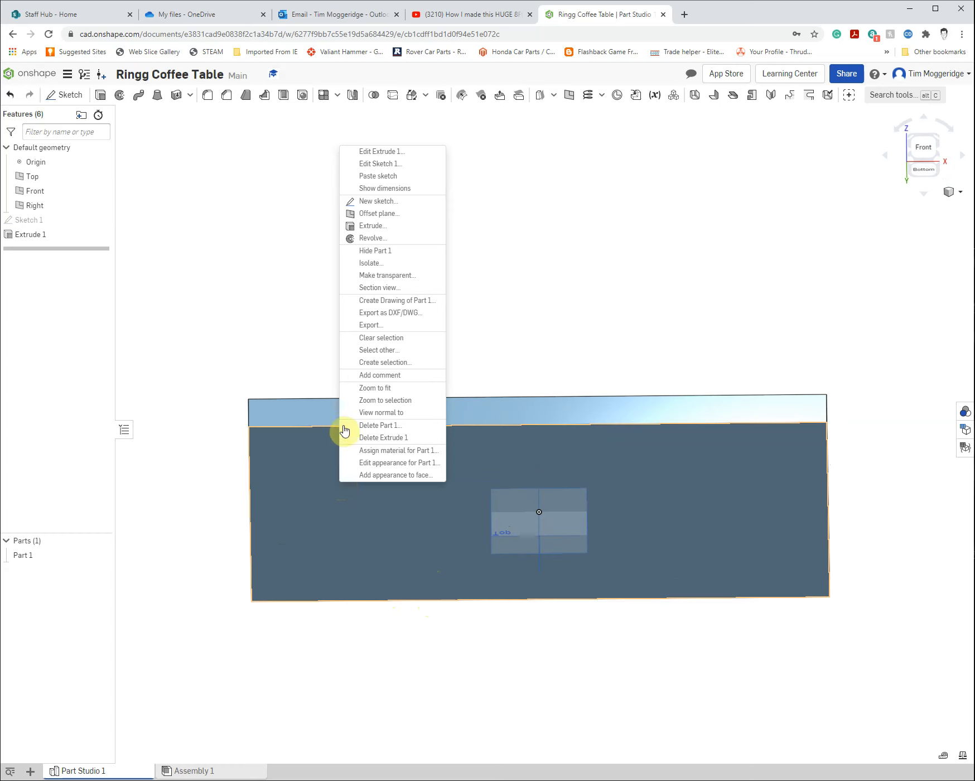
{"action": "left_click", "coordinate": [382, 202]}
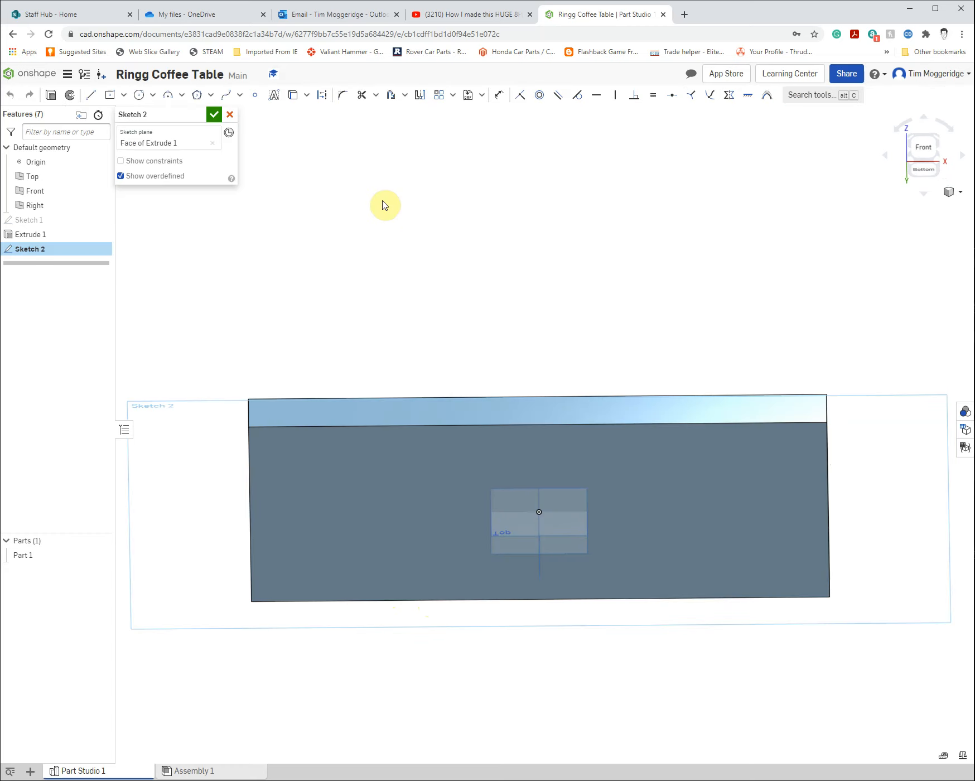
{"action": "key", "text": "n"}
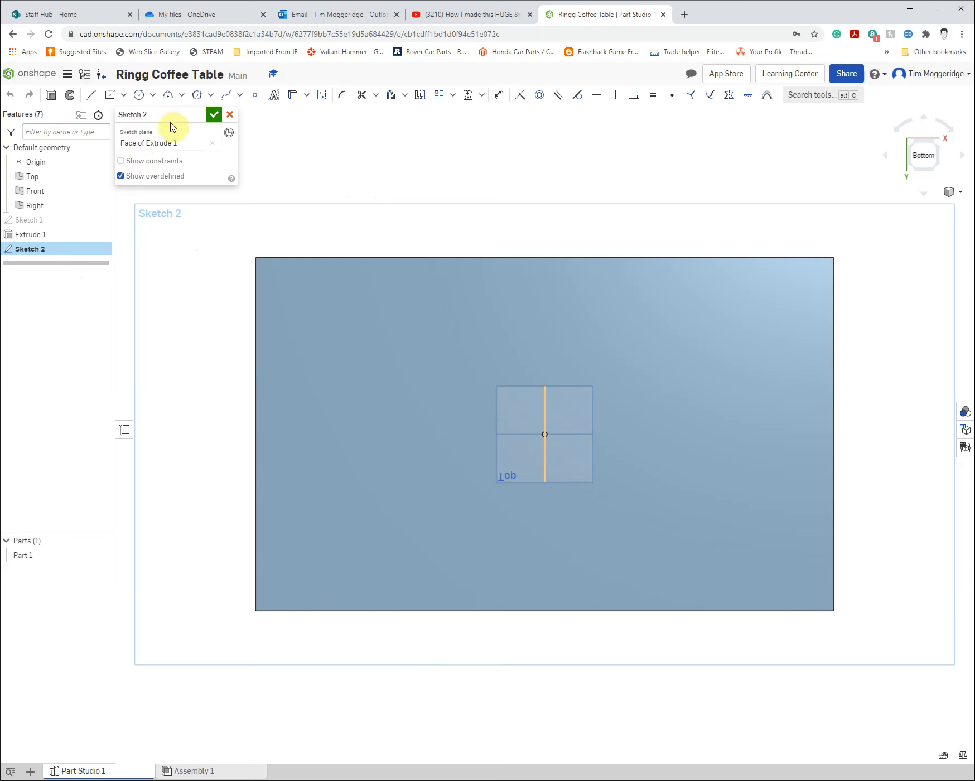
{"action": "left_click", "coordinate": [139, 96]}
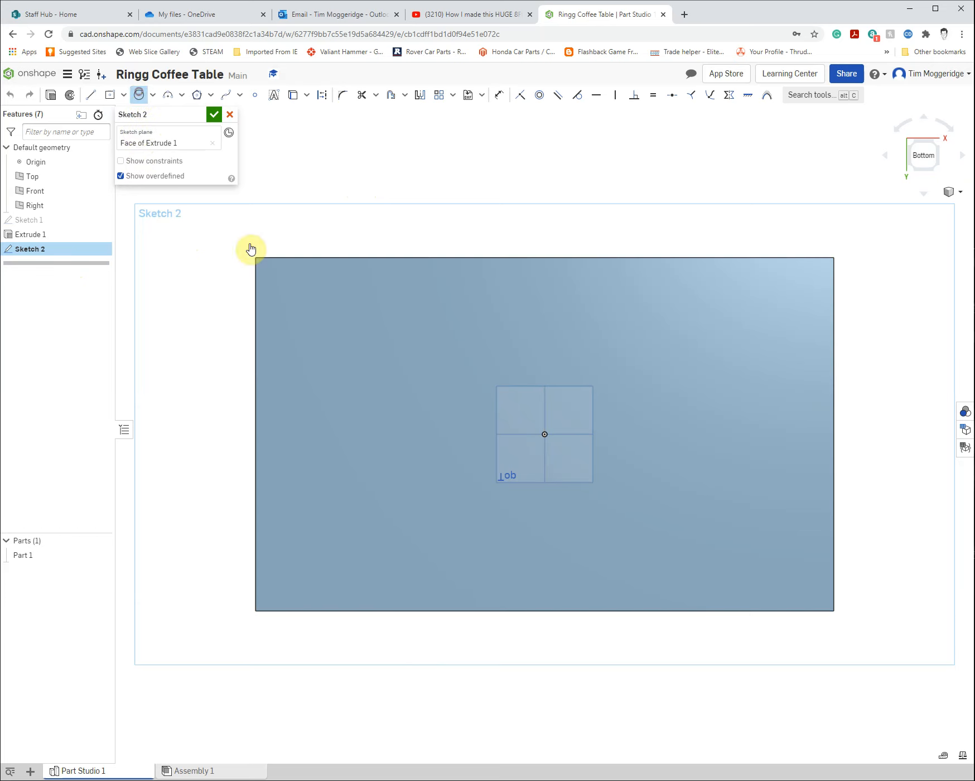
{"action": "left_click", "coordinate": [300, 291]}
{"action": "left_click", "coordinate": [313, 300]}
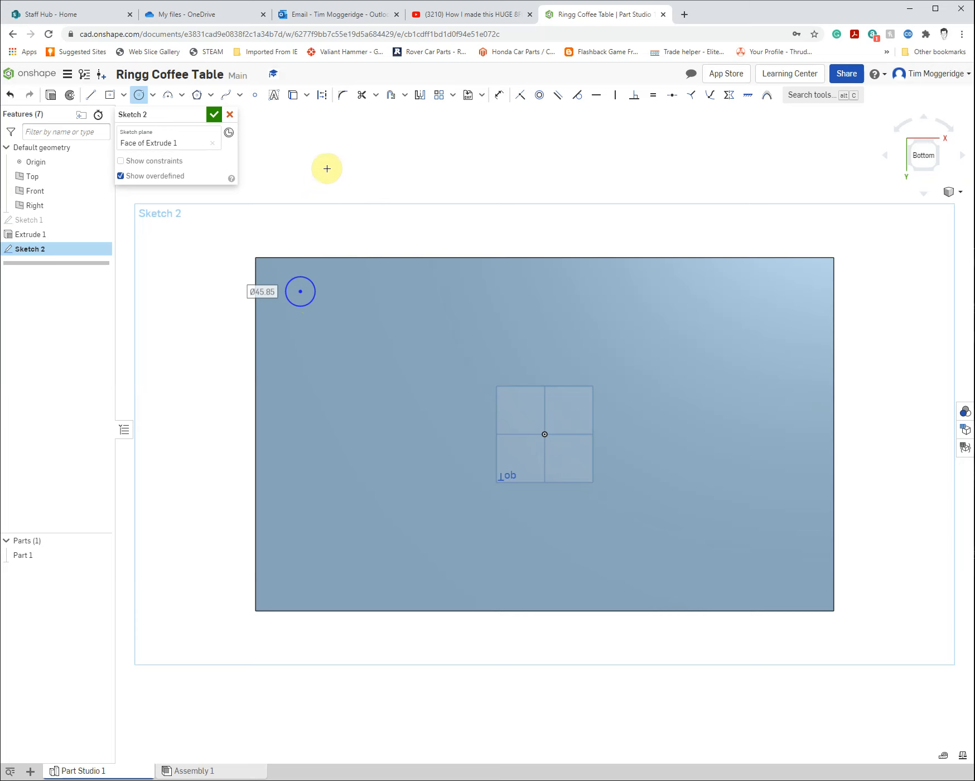
Step: Dimension the circle's centre 30 mm from the panel's upper edge and 30 mm from its left edge
{"action": "left_click", "coordinate": [500, 98]}
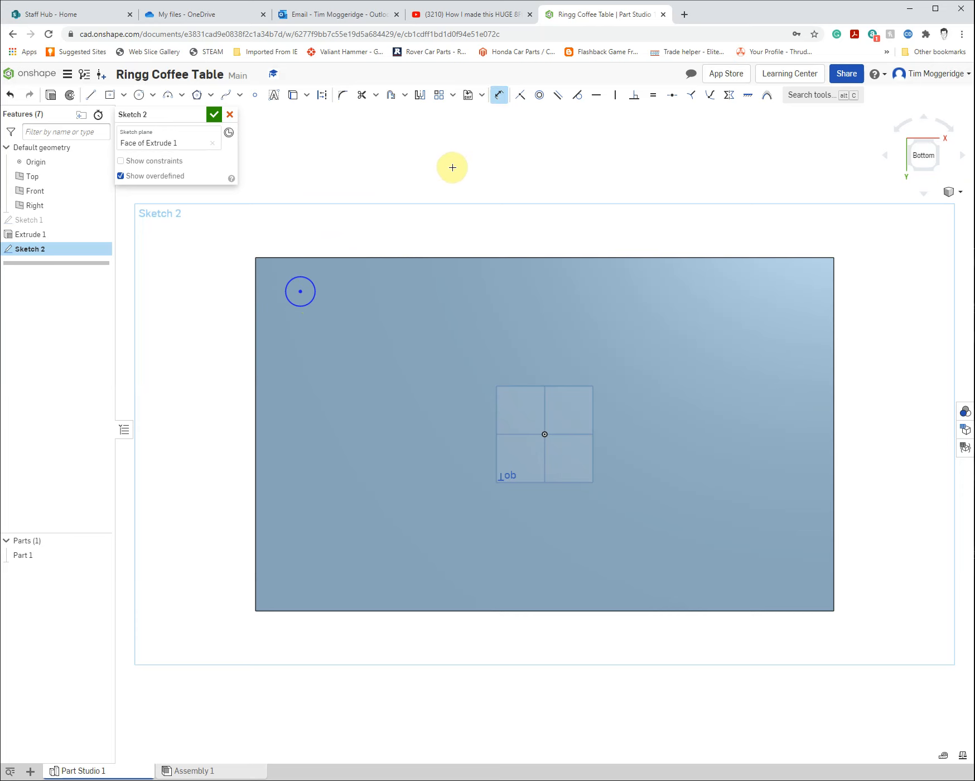
{"action": "left_click", "coordinate": [330, 255]}
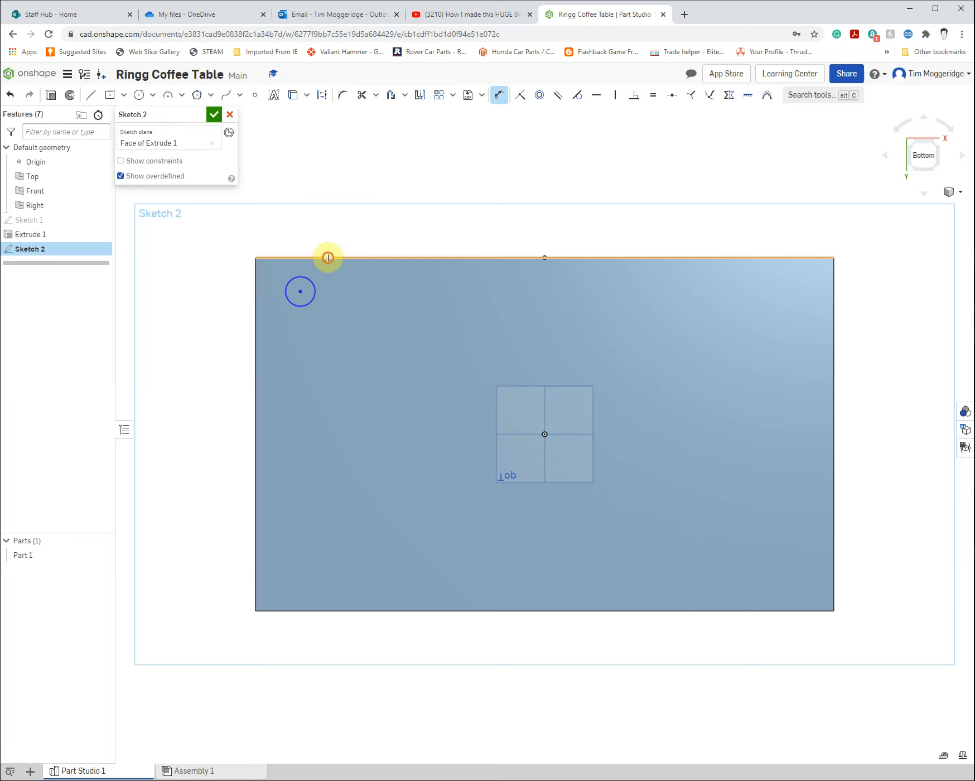
{"action": "left_click", "coordinate": [300, 290]}
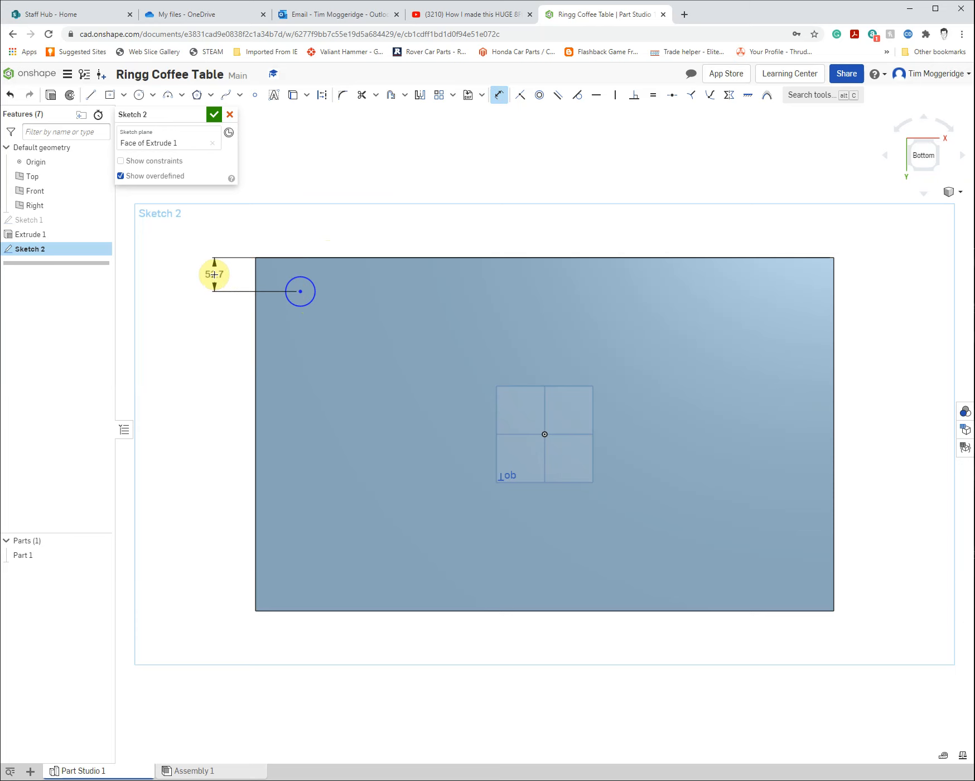
{"action": "left_click", "coordinate": [215, 275]}
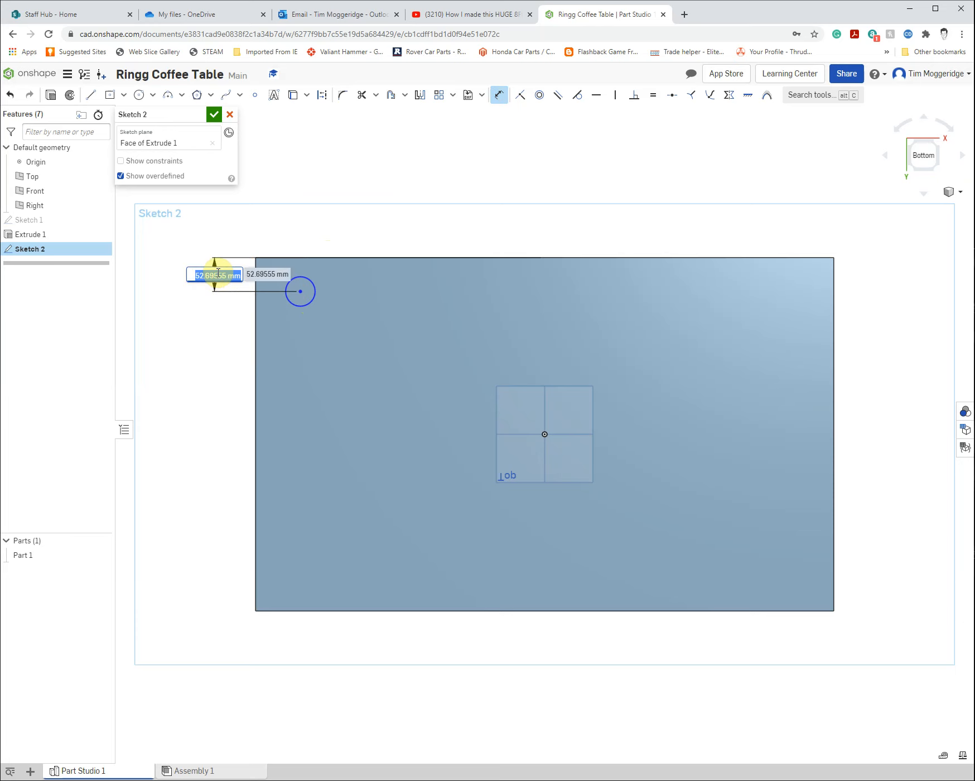
{"action": "type", "text": "30"}
{"action": "key", "text": "Return"}
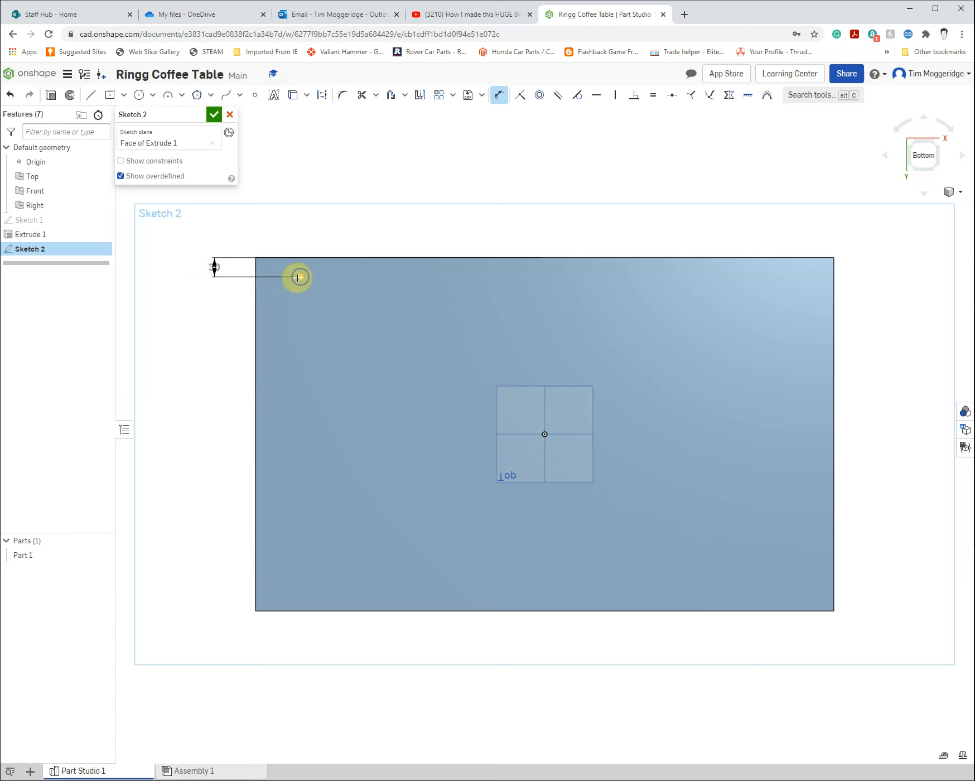
{"action": "left_click", "coordinate": [299, 277]}
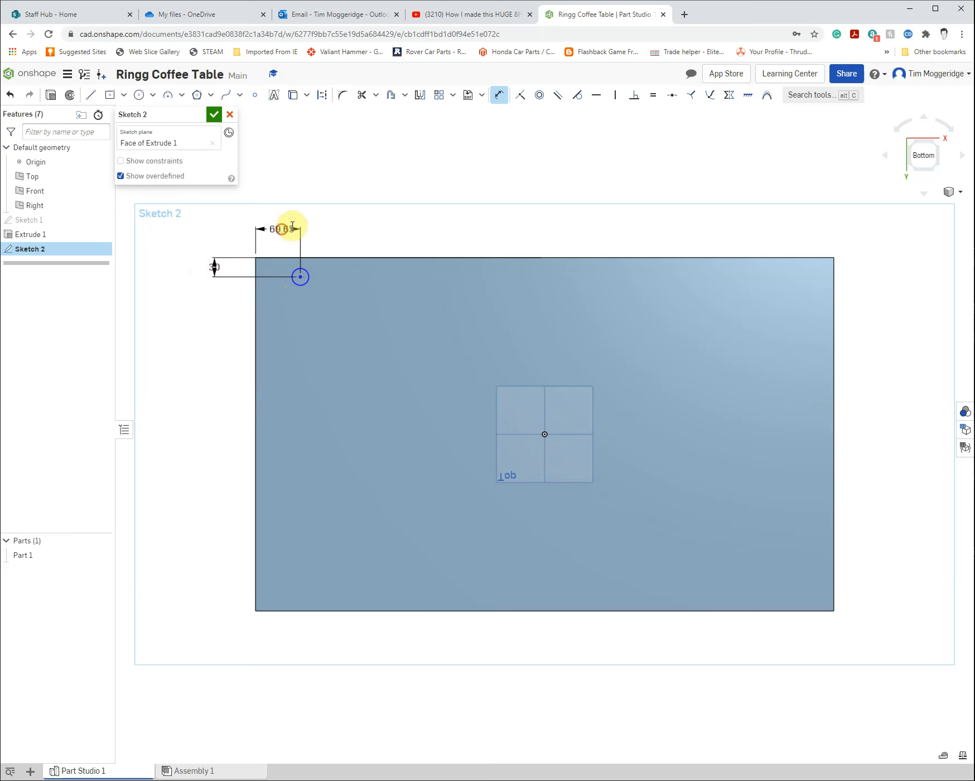
{"action": "left_click", "coordinate": [292, 225]}
{"action": "type", "text": "30"}
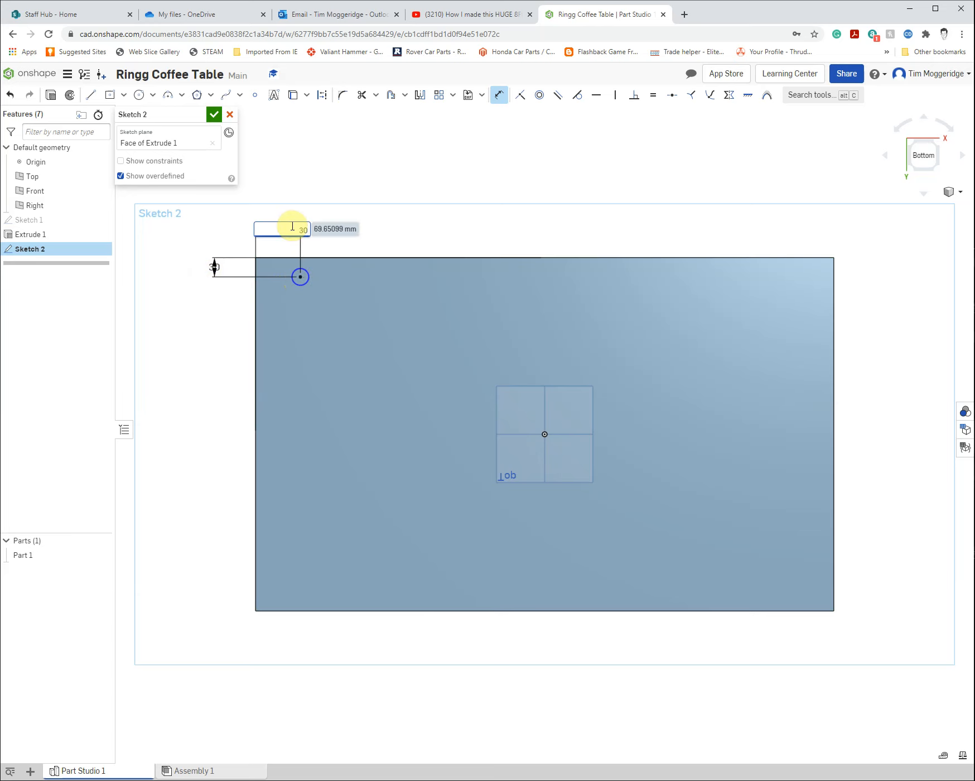
{"action": "key", "text": "Return"}
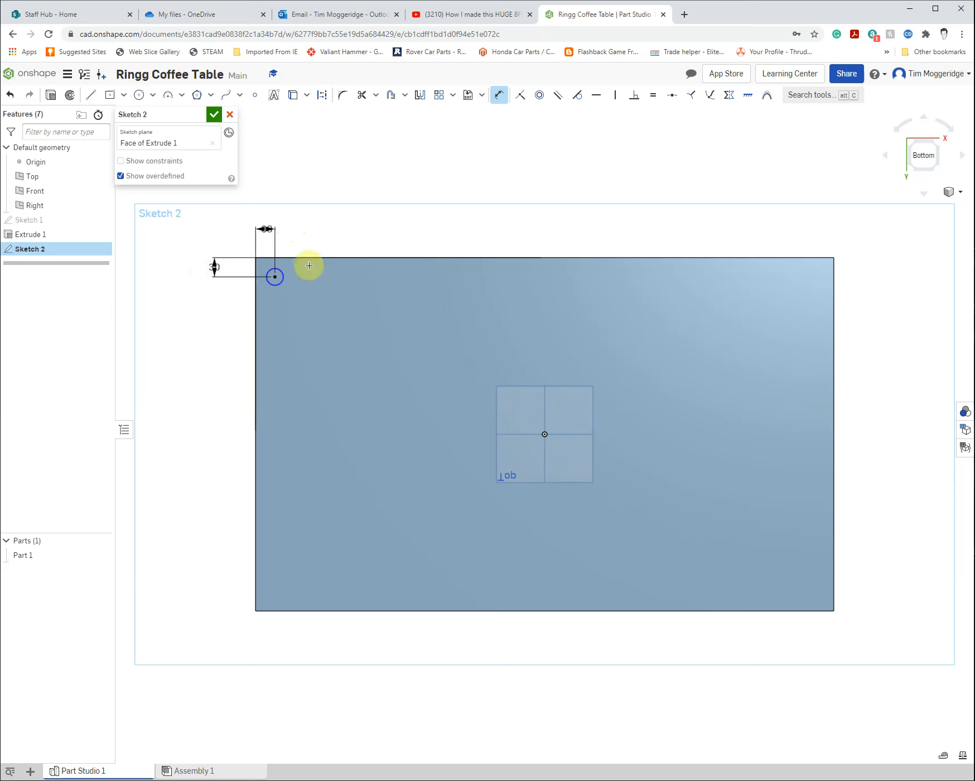
Step: Dimension the corner circle's diameter and set it to 6 mm
{"action": "left_click", "coordinate": [279, 269]}
{"action": "left_click", "coordinate": [342, 219]}
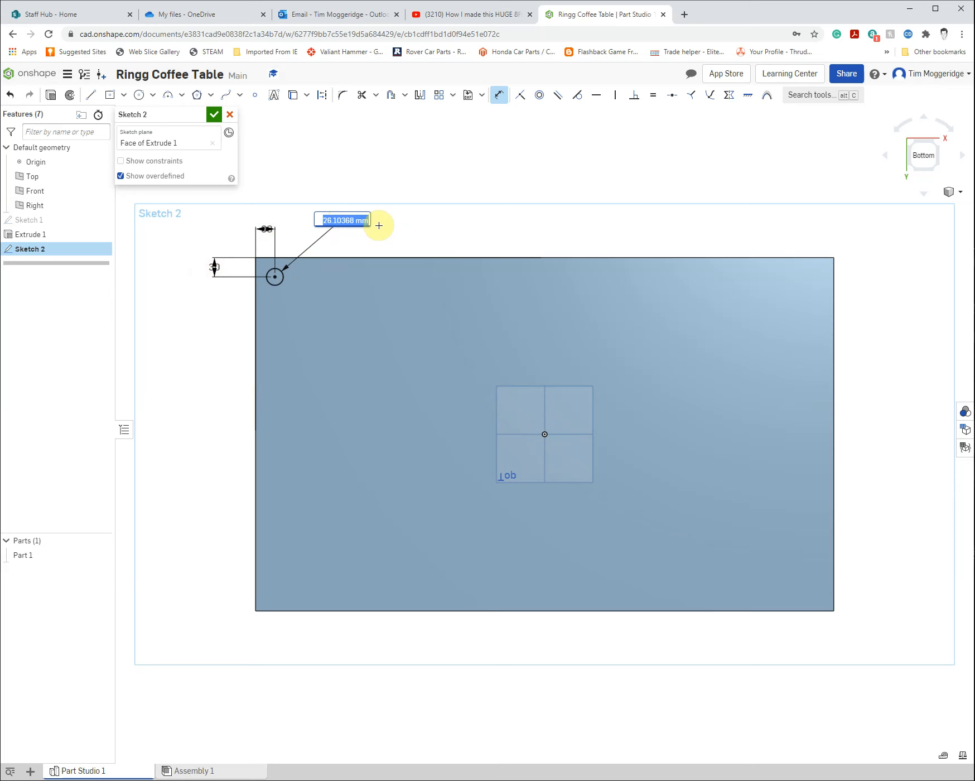
{"action": "type", "text": "6"}
{"action": "key", "text": "Return"}
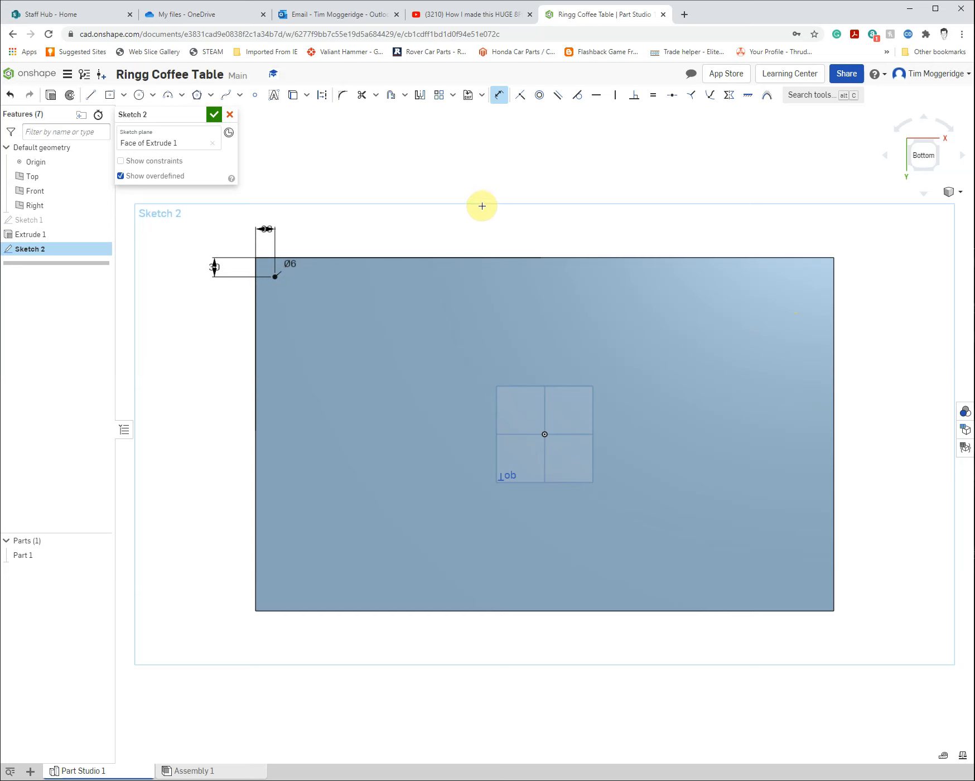
Step: Mirror the 6 mm circle across the Right plane to the panel's opposite upper corner and end the Mirror command
{"action": "left_click", "coordinate": [421, 97]}
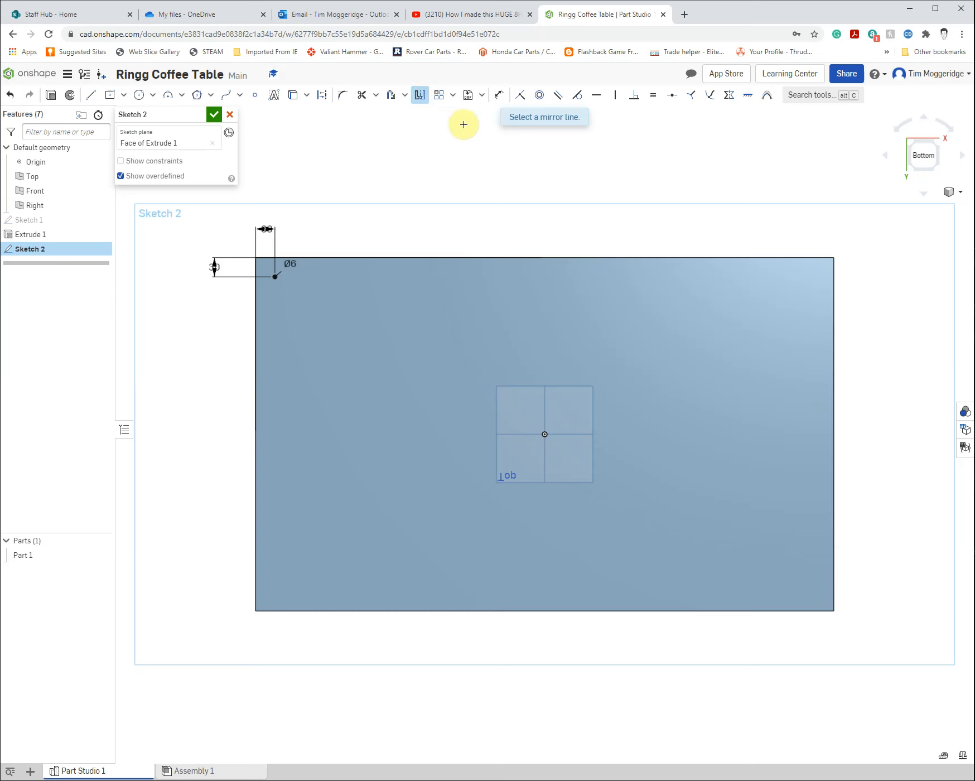
{"action": "left_click", "coordinate": [543, 397]}
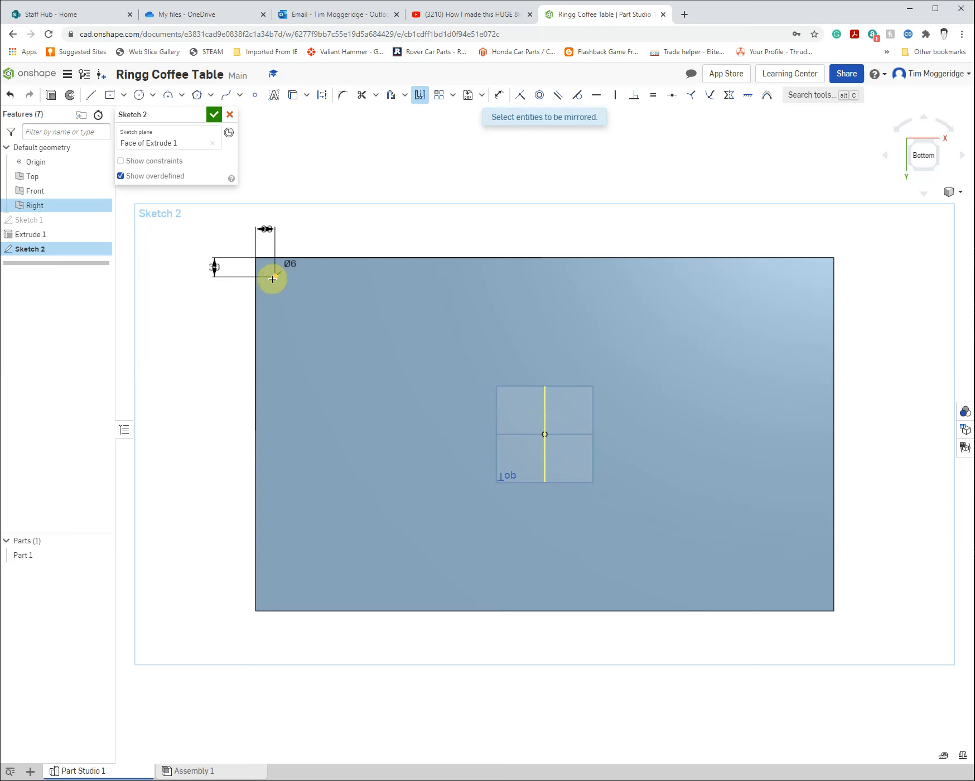
{"action": "left_click", "coordinate": [273, 279]}
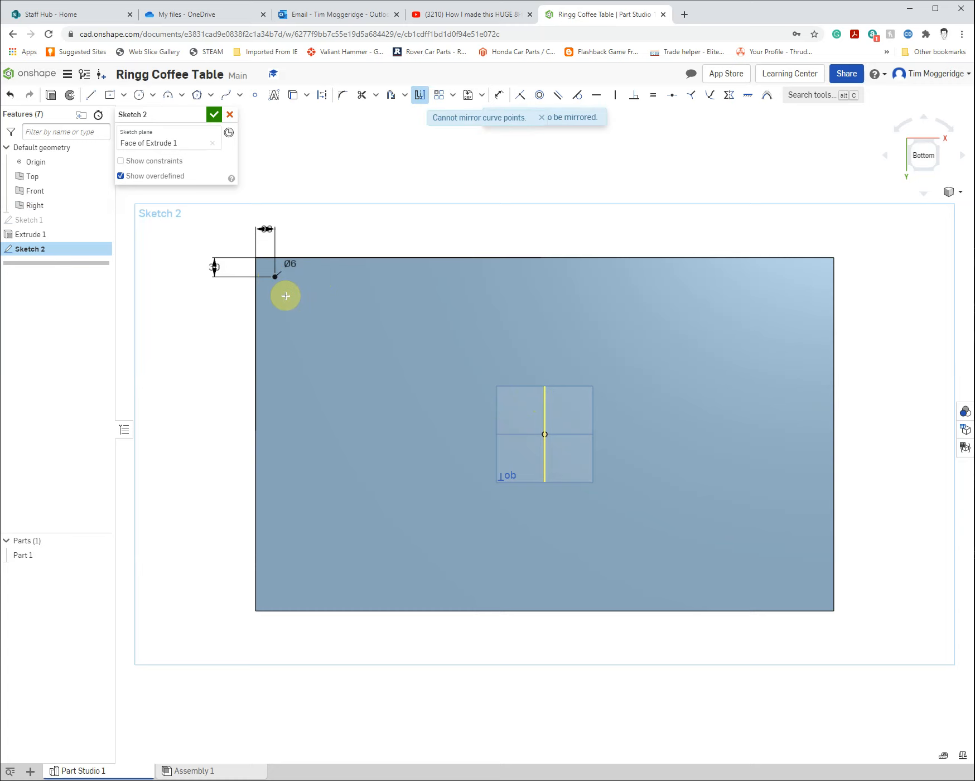
{"action": "scroll", "coordinate": [286, 295], "scroll_direction": "up", "scroll_amount": 5}
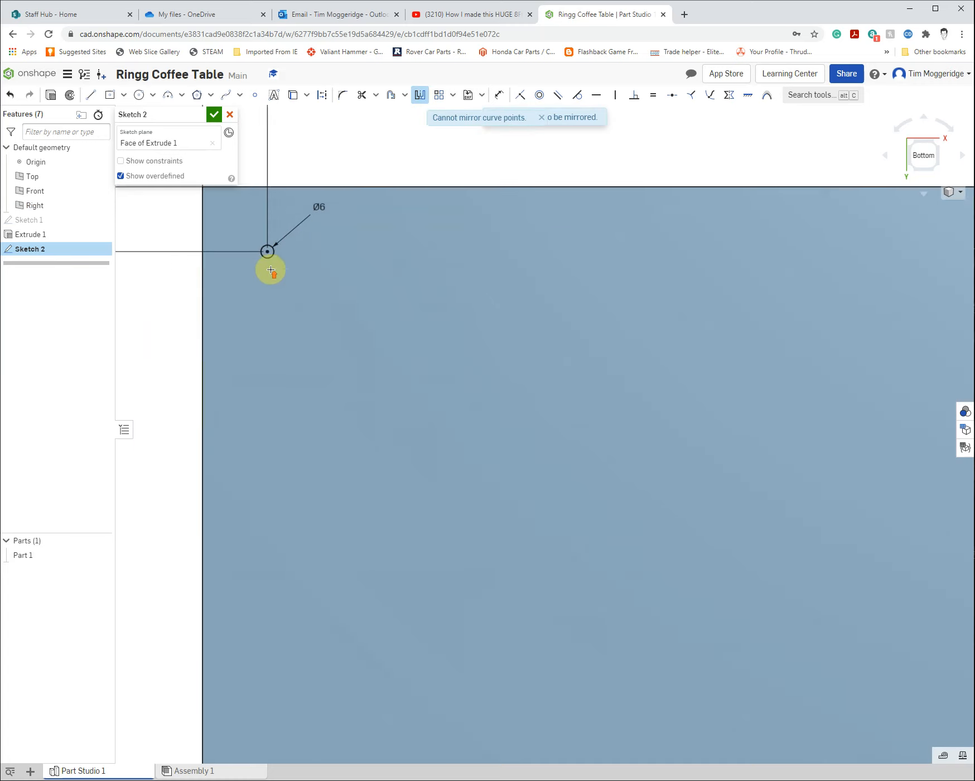
{"action": "scroll", "coordinate": [378, 265], "scroll_direction": "down", "scroll_amount": 5}
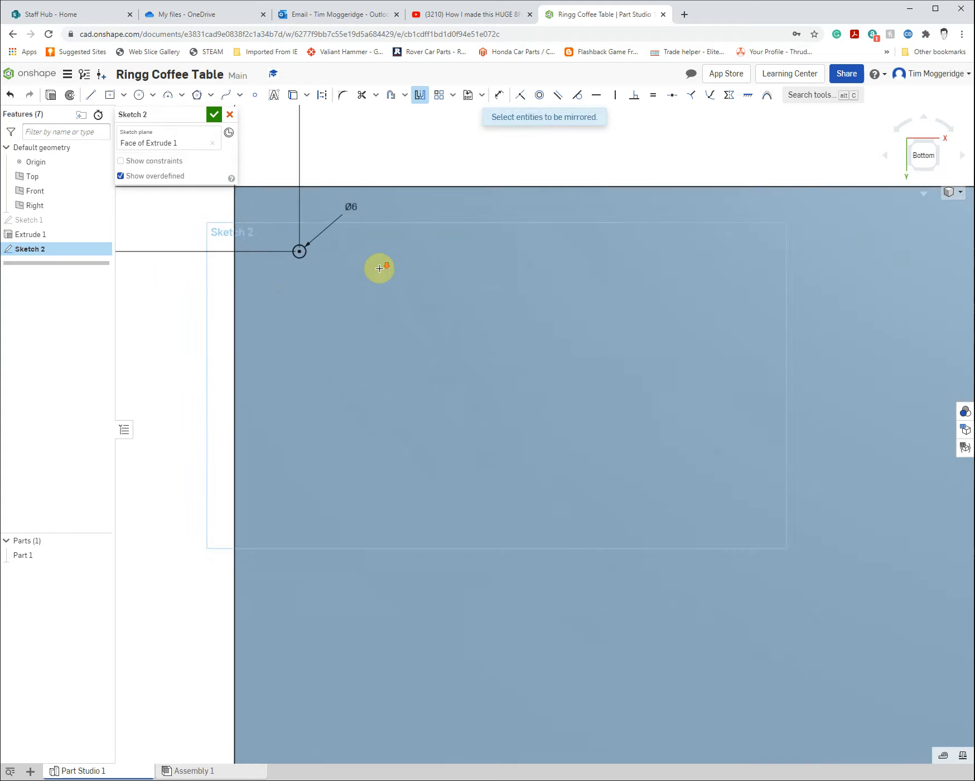
{"action": "scroll", "coordinate": [814, 265], "scroll_direction": "up", "scroll_amount": 5}
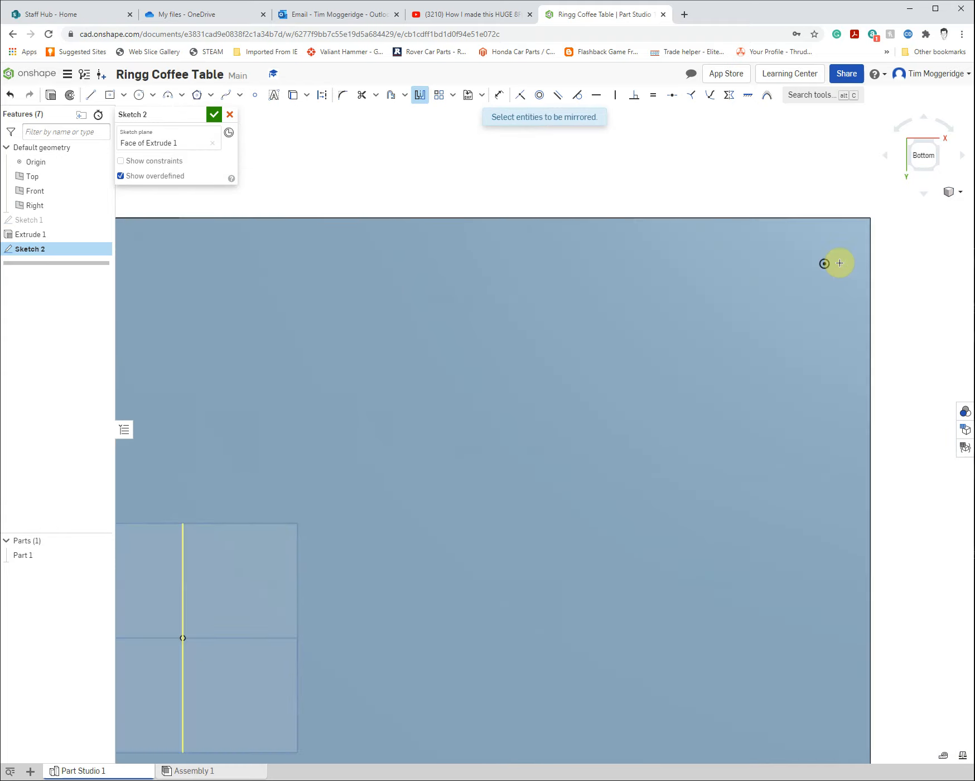
{"action": "scroll", "coordinate": [697, 301], "scroll_direction": "down", "scroll_amount": 5}
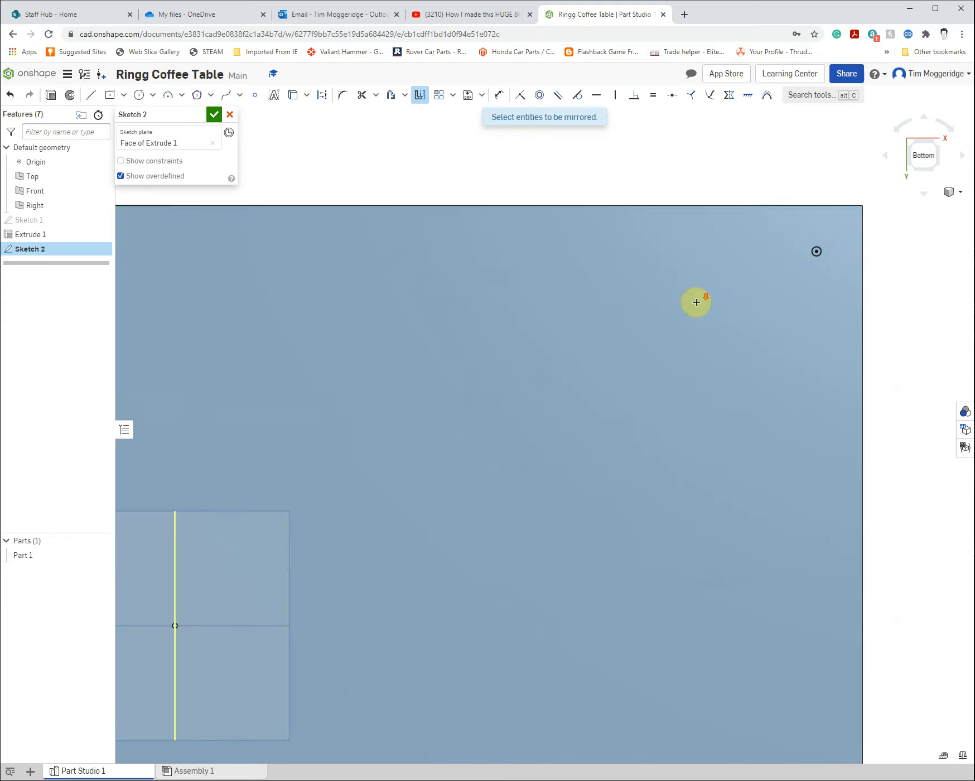
{"action": "scroll", "coordinate": [642, 305], "scroll_direction": "down", "scroll_amount": 1}
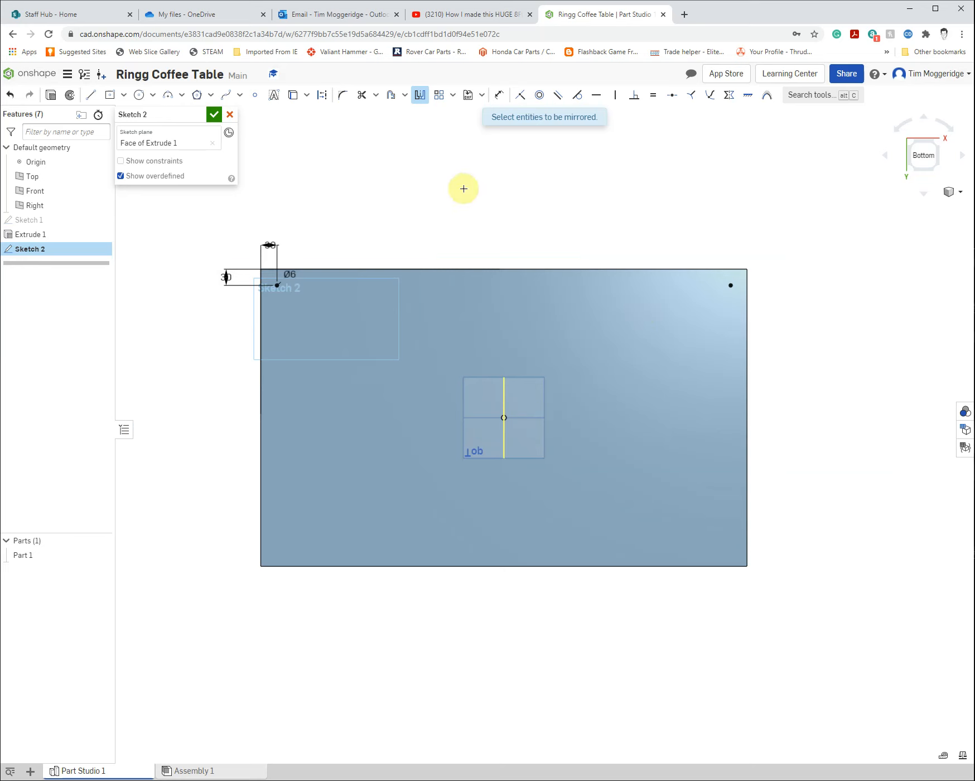
{"action": "left_click", "coordinate": [420, 96]}
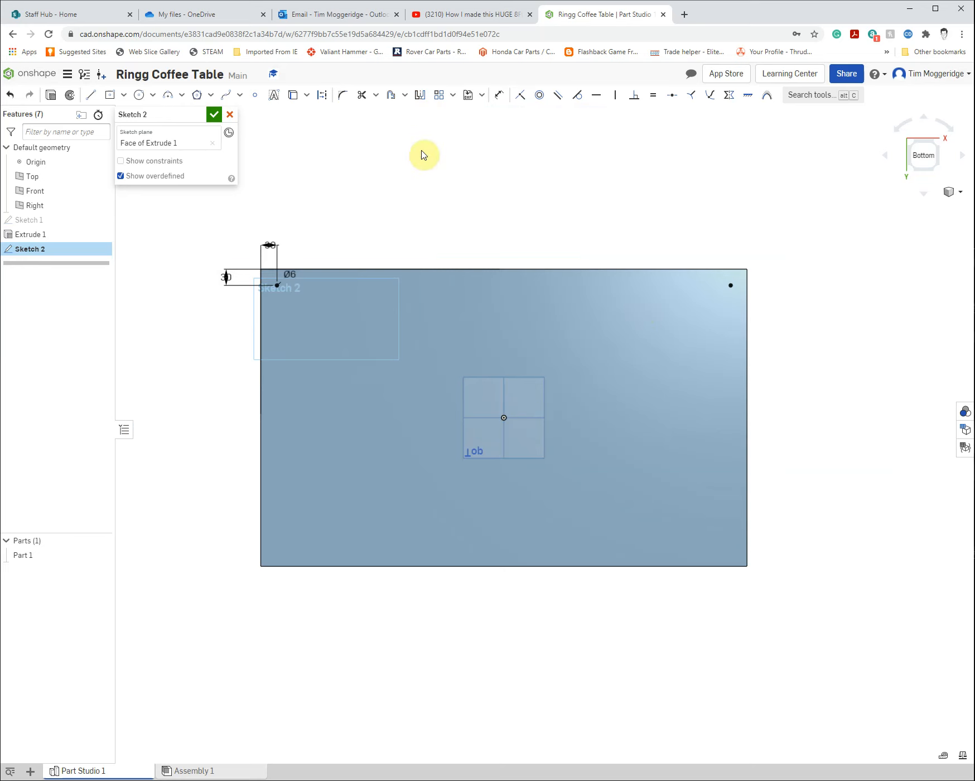
Step: Mirror both 6 mm circles at the panel's upper corners across the Front plane to the lower corners
{"action": "left_click", "coordinate": [420, 96]}
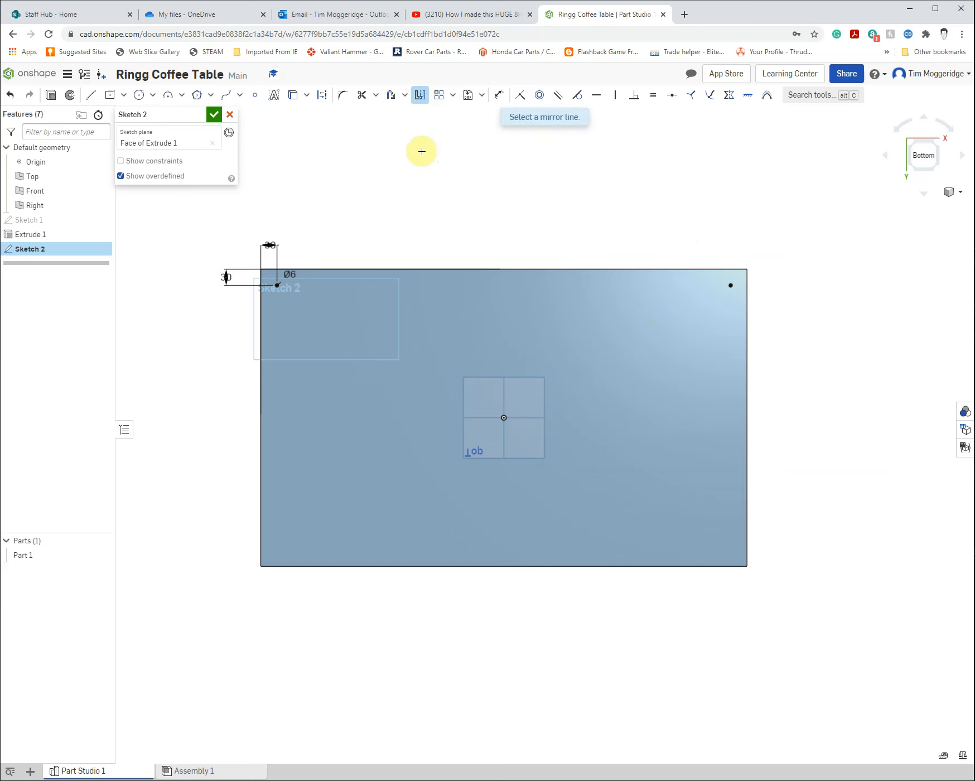
{"action": "left_click", "coordinate": [483, 417]}
{"action": "scroll", "coordinate": [278, 288], "scroll_direction": "up", "scroll_amount": 10}
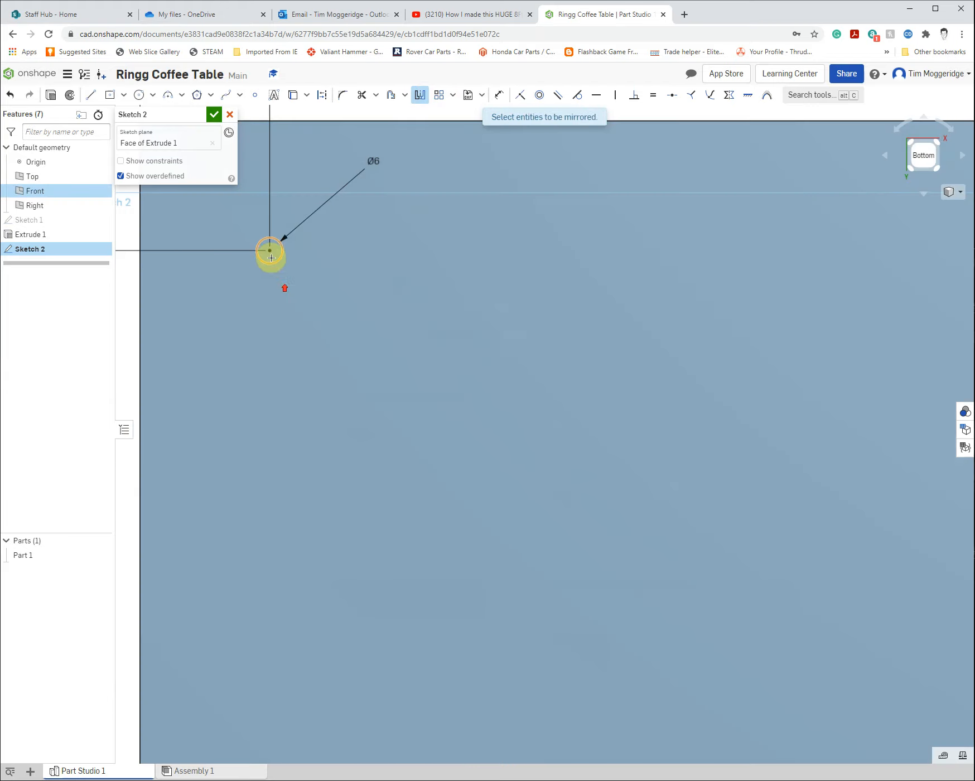
{"action": "scroll", "coordinate": [489, 246], "scroll_direction": "down", "scroll_amount": 10}
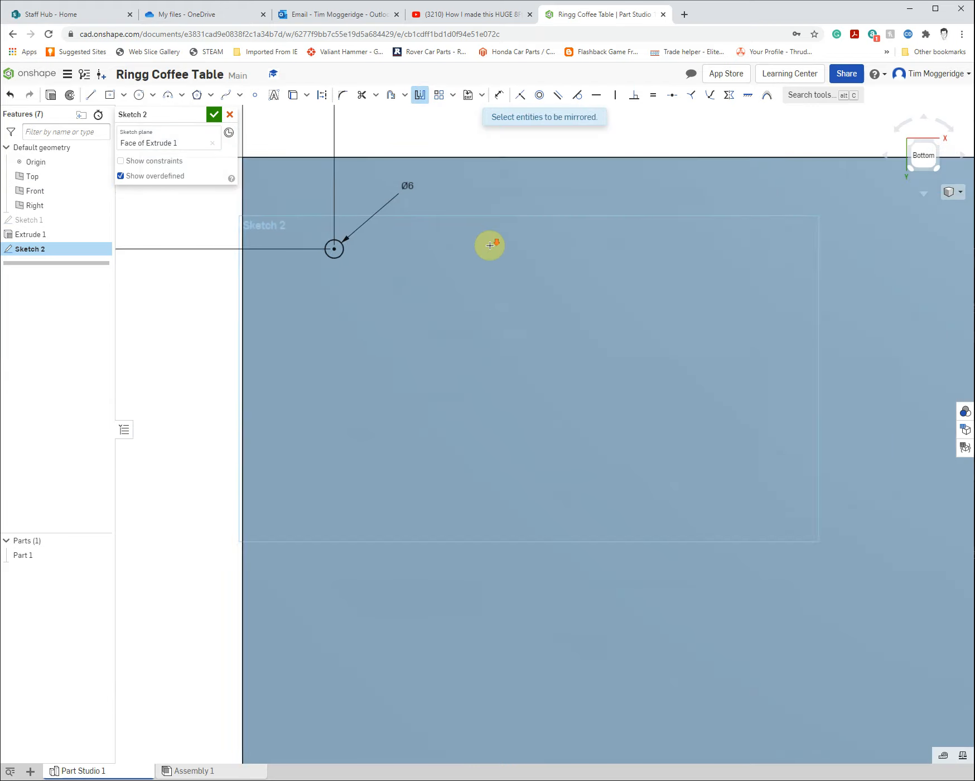
{"action": "scroll", "coordinate": [825, 240], "scroll_direction": "up", "scroll_amount": 10}
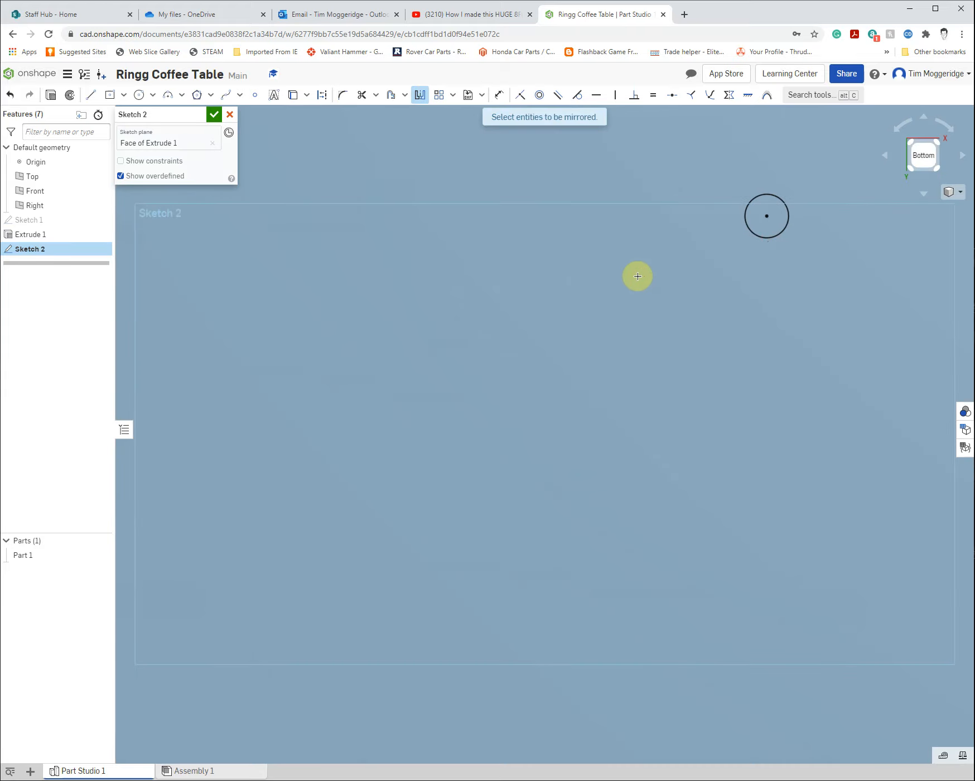
{"action": "scroll", "coordinate": [594, 283], "scroll_direction": "down", "scroll_amount": 6}
{"action": "scroll", "coordinate": [588, 290], "scroll_direction": "down", "scroll_amount": 5}
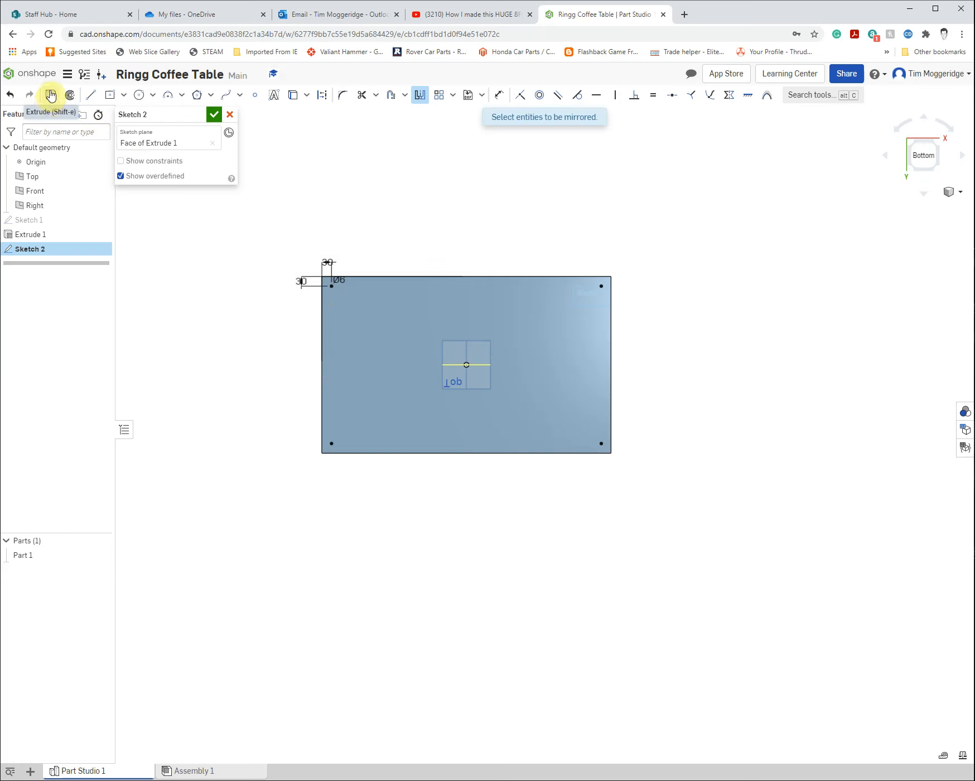
Step: Extrude the four corner circles as a Remove cut 40 mm deep into the panel and accept it
{"action": "left_click", "coordinate": [50, 99]}
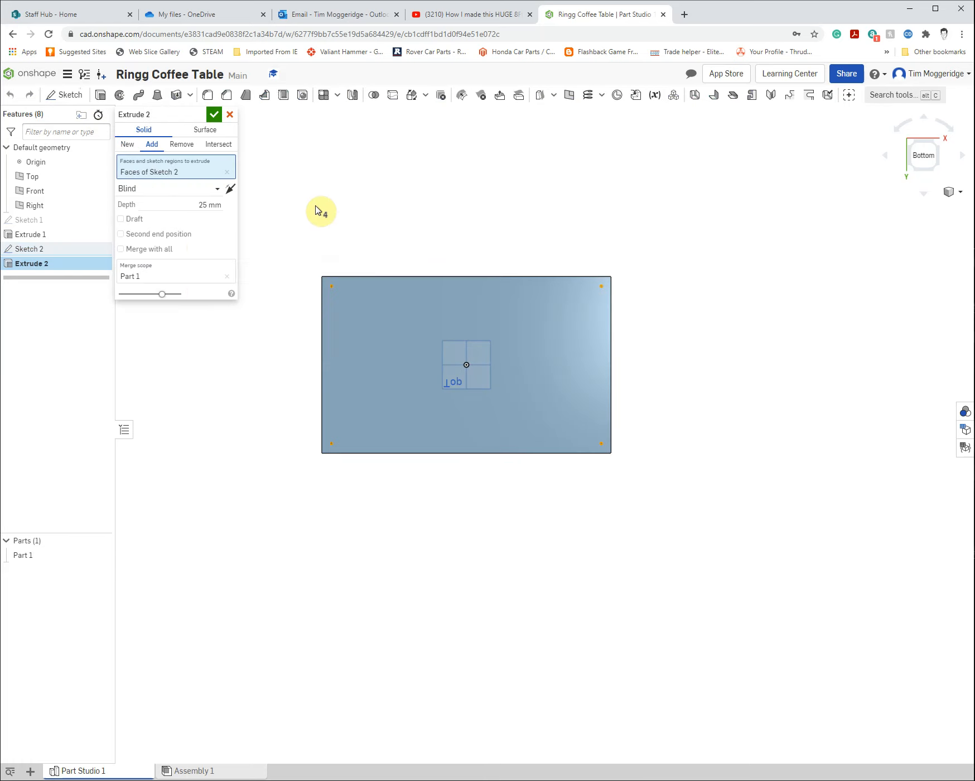
{"action": "right_click_drag", "start_coordinate": [337, 190], "coordinate": [374, 218]}
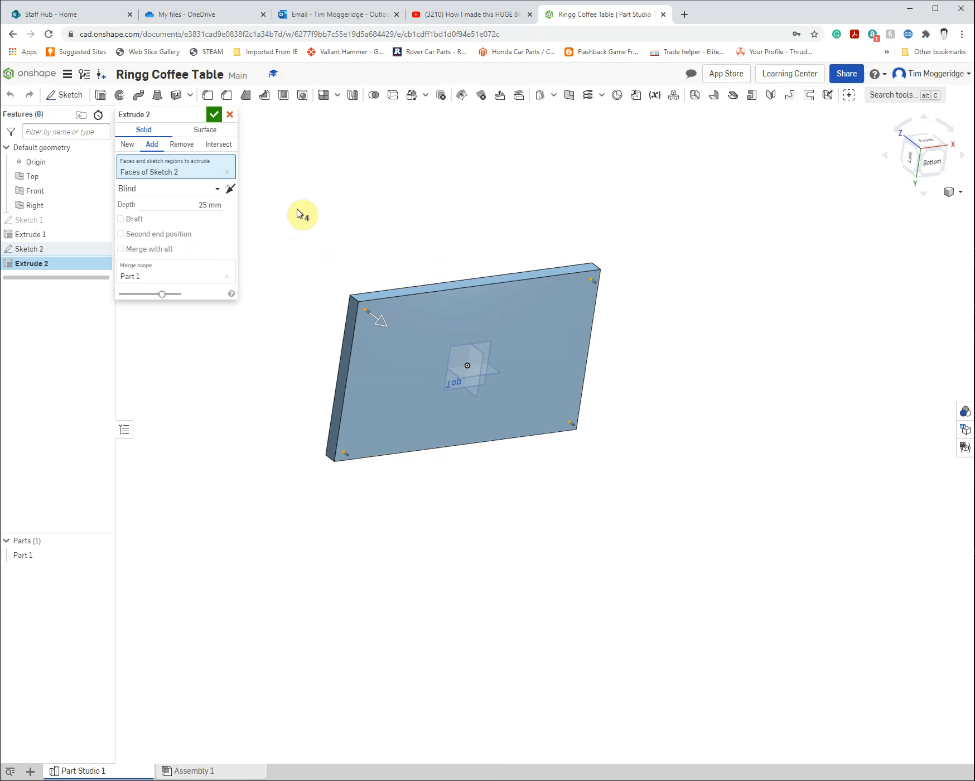
{"action": "left_click", "coordinate": [179, 150]}
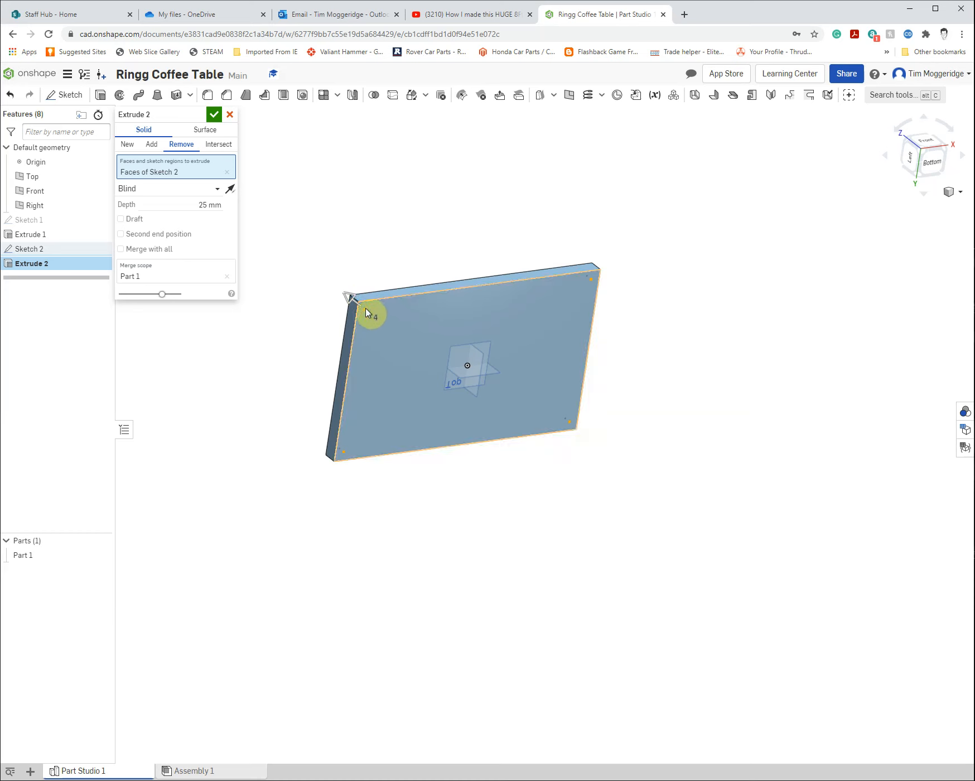
{"action": "left_click", "coordinate": [205, 204]}
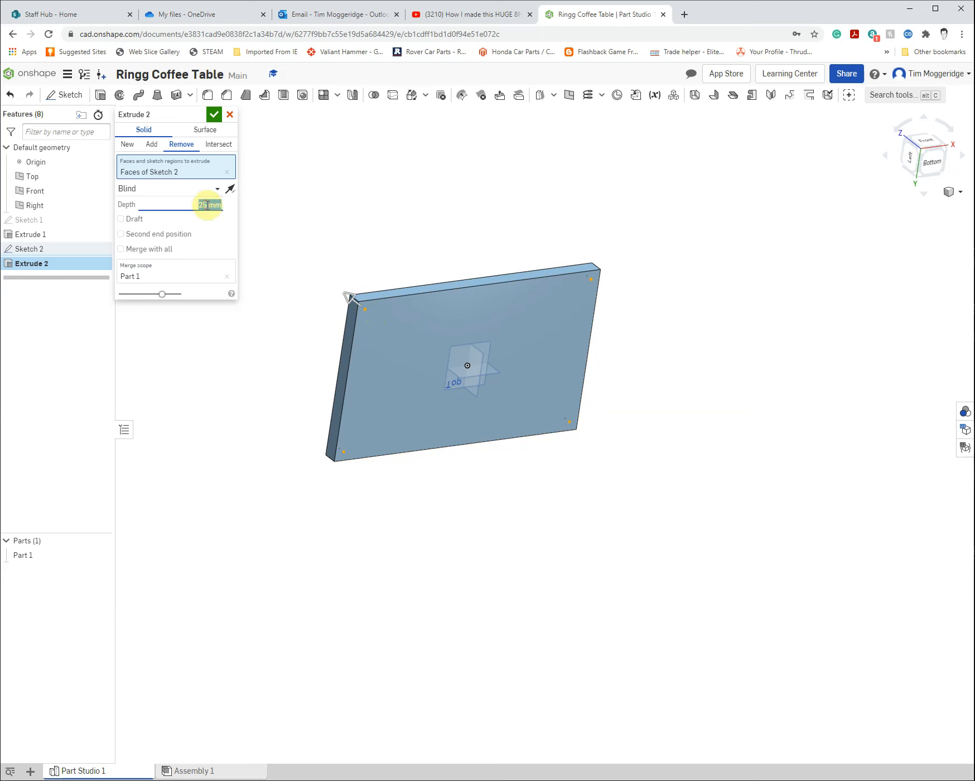
{"action": "type", "text": "40"}
{"action": "key", "text": "Return"}
{"action": "left_click", "coordinate": [212, 115]}
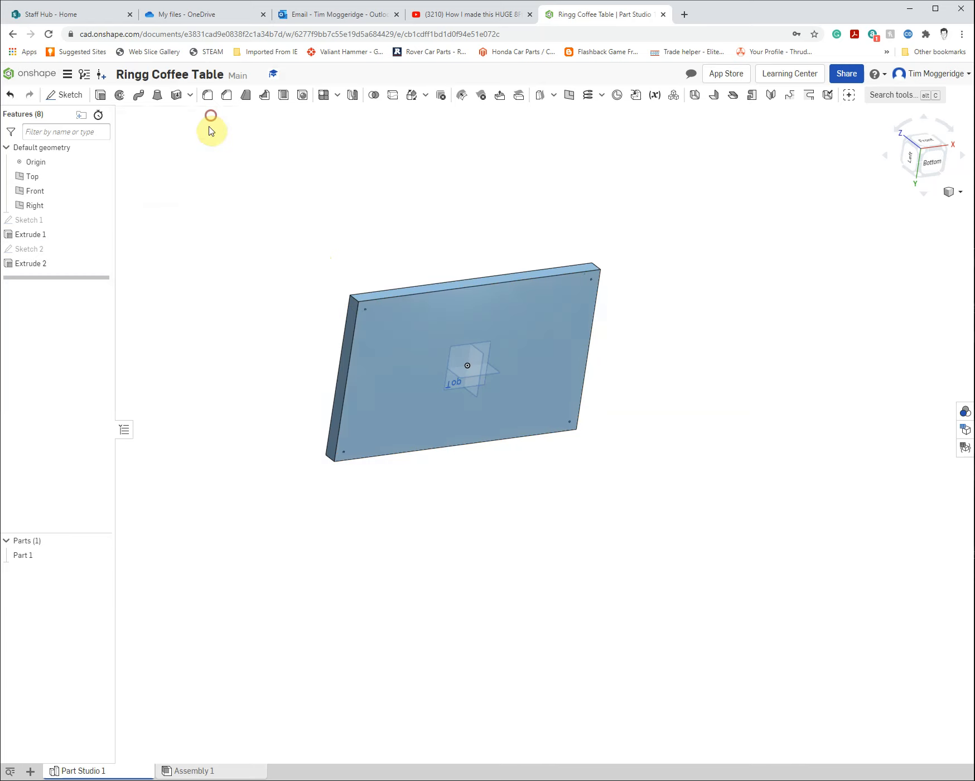
Step: Rename the panel part as Table Top
{"action": "scroll", "coordinate": [370, 303], "scroll_direction": "up", "scroll_amount": 5}
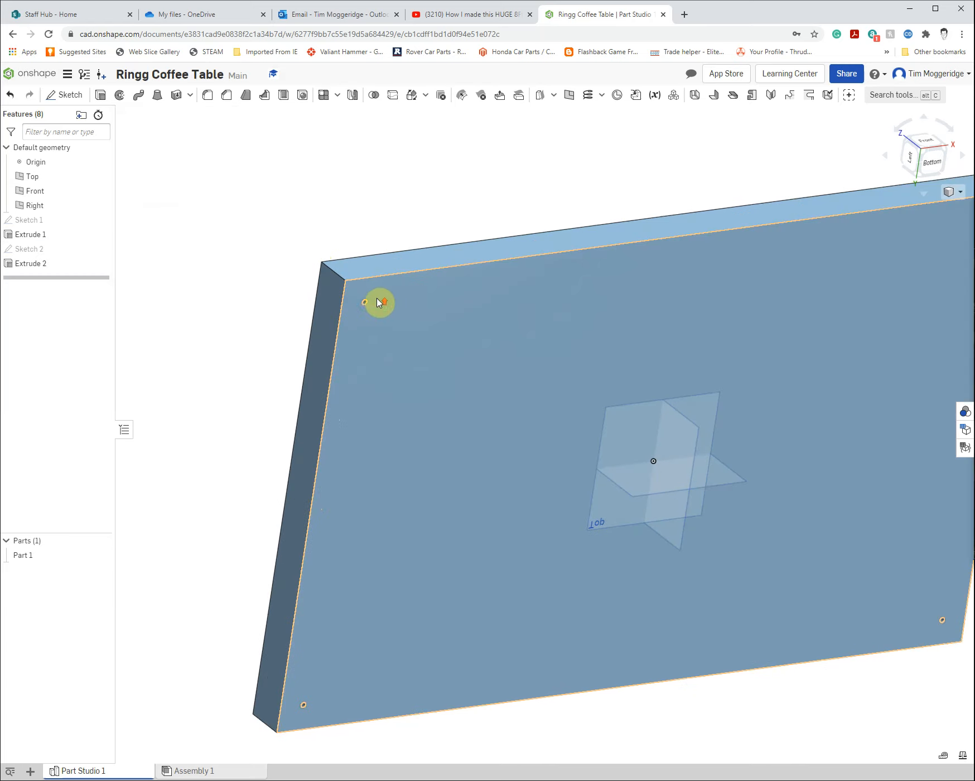
{"action": "scroll", "coordinate": [377, 301], "scroll_direction": "up", "scroll_amount": 6}
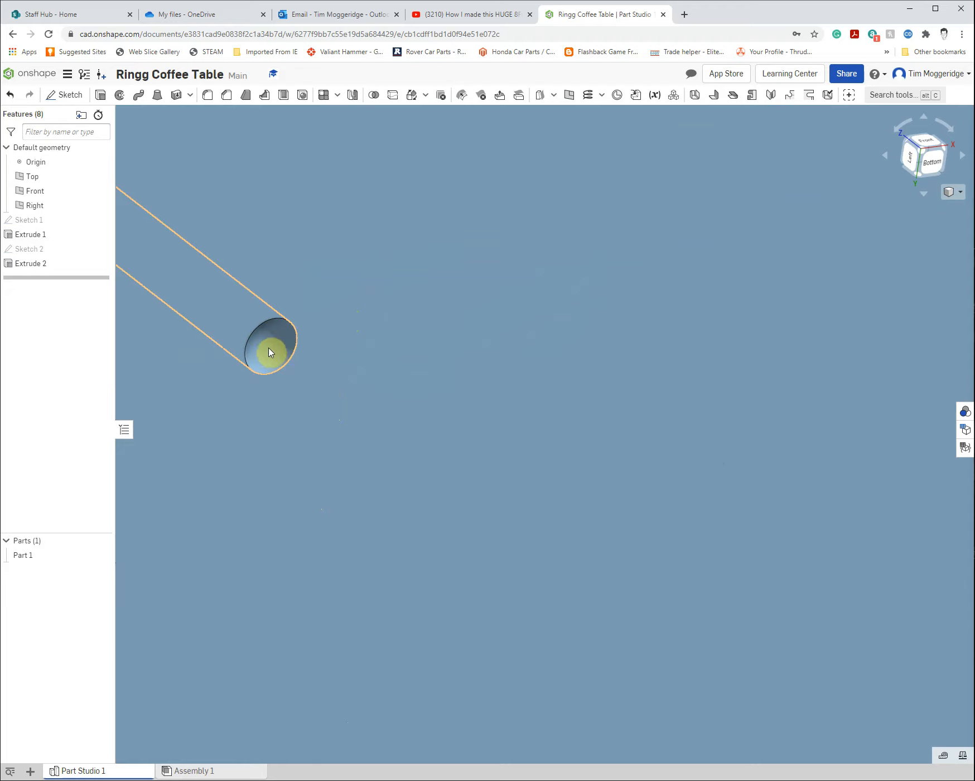
{"action": "scroll", "coordinate": [270, 352], "scroll_direction": "down", "scroll_amount": 6}
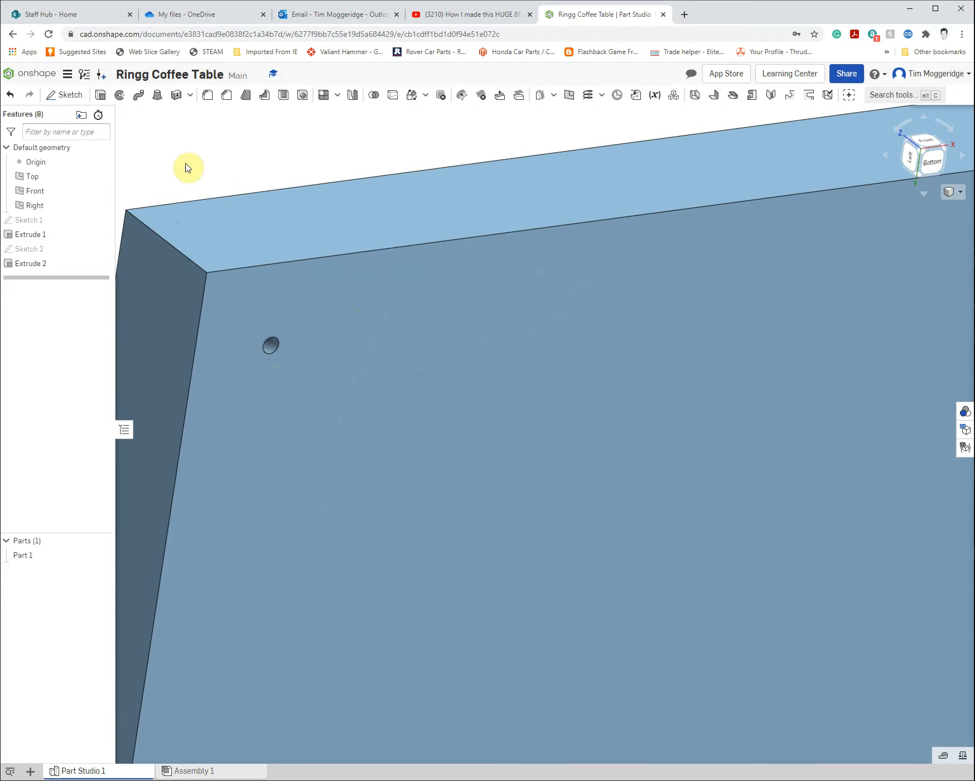
{"action": "right_click_drag", "start_coordinate": [186, 168], "coordinate": [207, 165]}
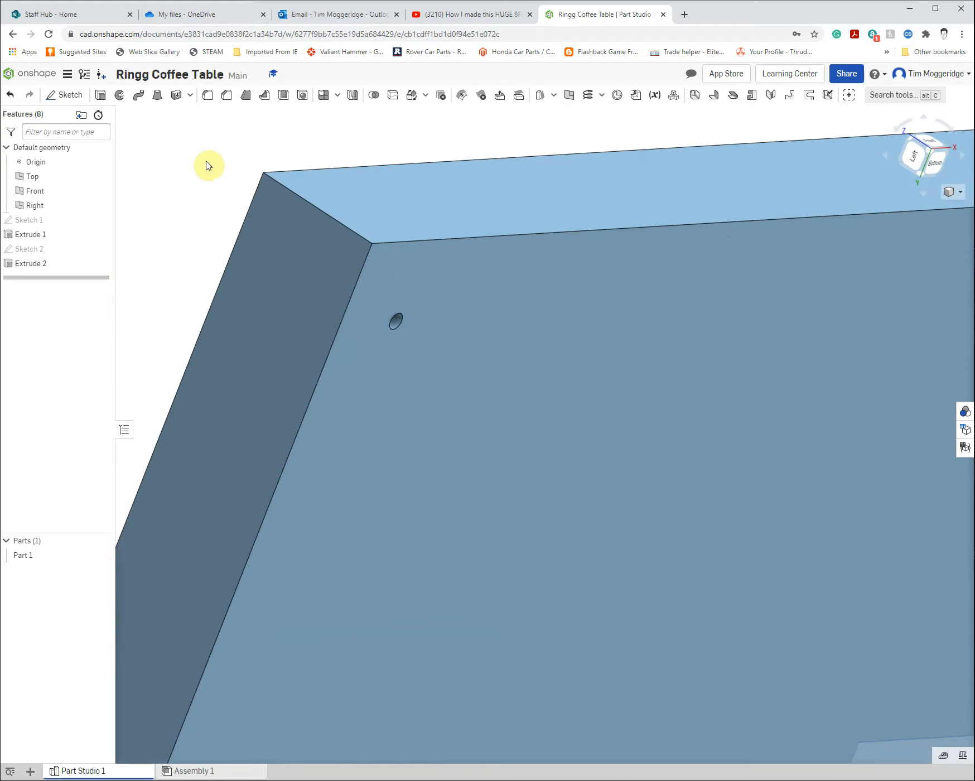
{"action": "scroll", "coordinate": [207, 165], "scroll_direction": "down", "scroll_amount": 5}
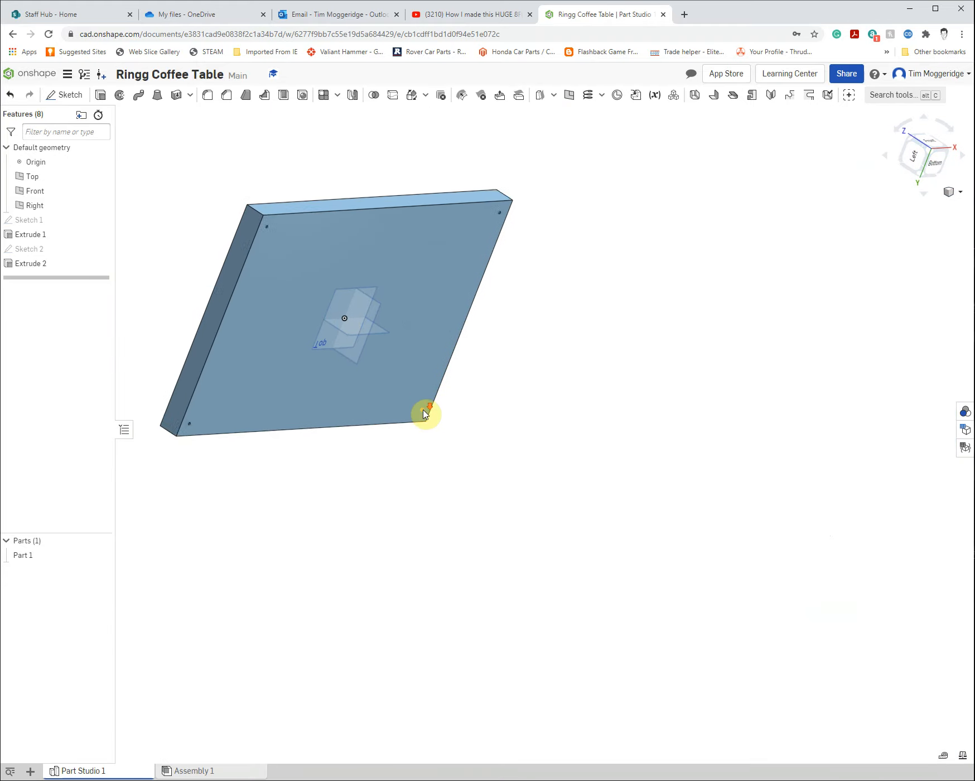
{"action": "scroll", "coordinate": [426, 413], "scroll_direction": "down", "scroll_amount": 1}
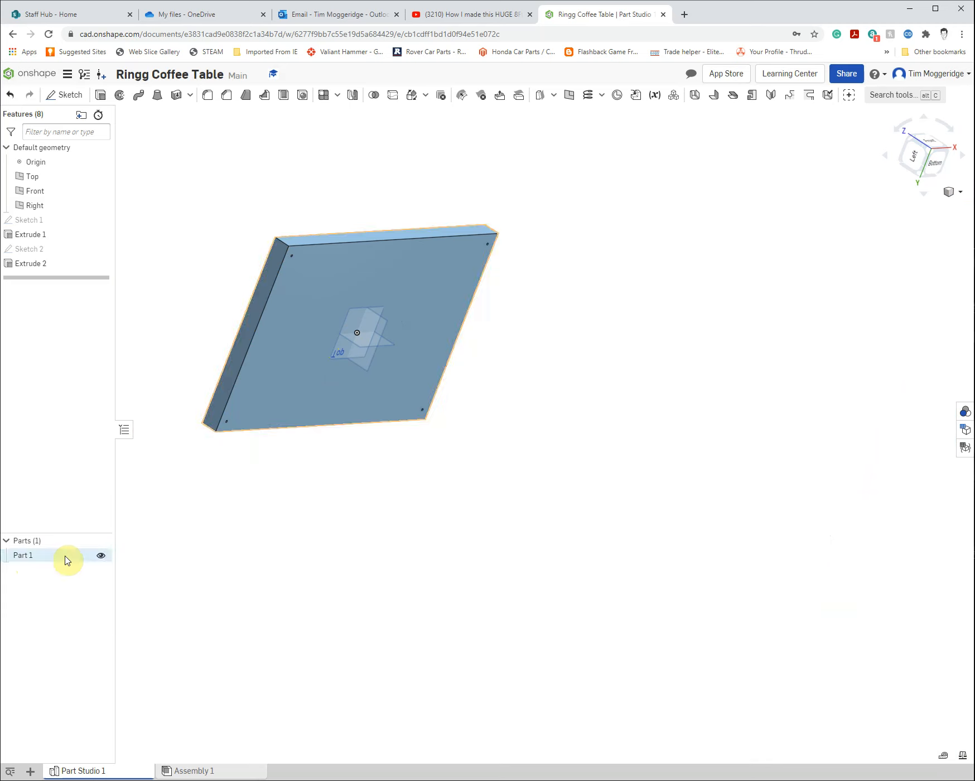
{"action": "right_click", "coordinate": [29, 559]}
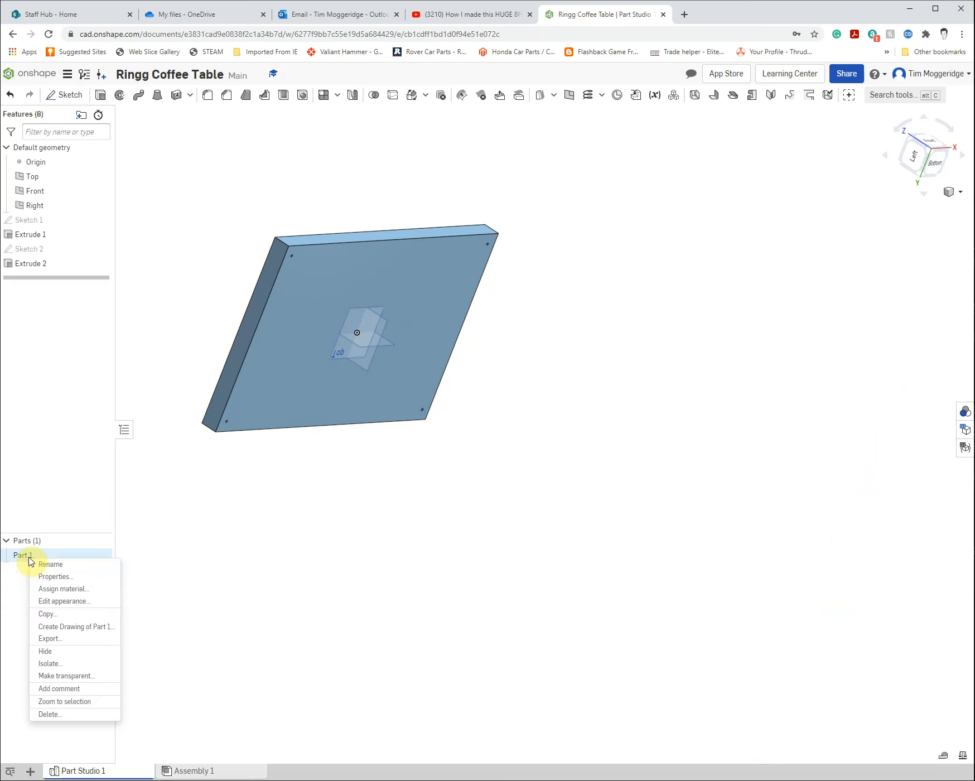
{"action": "left_click", "coordinate": [49, 566]}
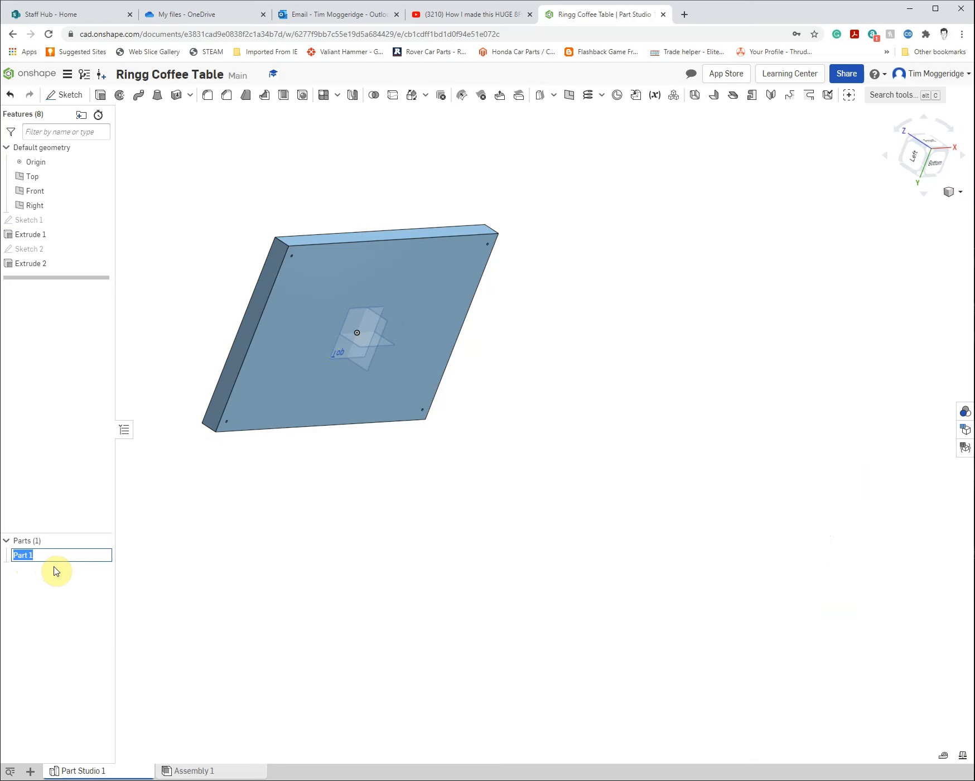
{"action": "type", "text": "Table Top"}
{"action": "key", "text": "Return"}
Step: Start a sketch on the table top's underside and draw a rectangle about 49 by 47 mm centred on the upper-left corner hole
{"action": "mouse_move", "coordinate": [57, 777]}
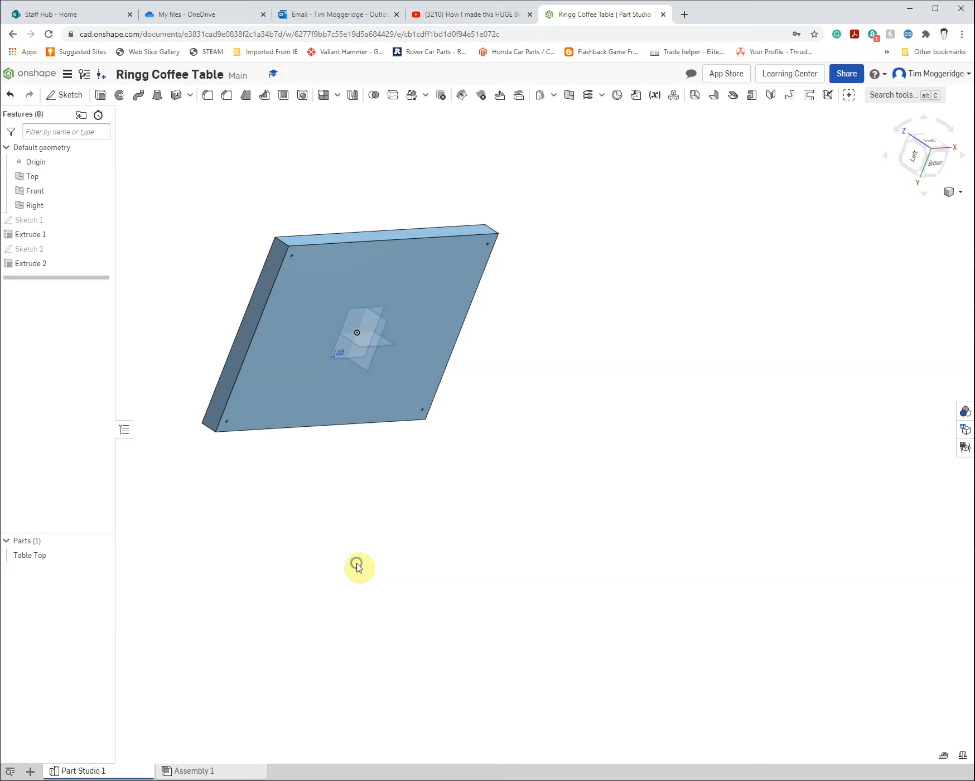
{"action": "right_click_drag", "start_coordinate": [356, 563], "coordinate": [353, 560]}
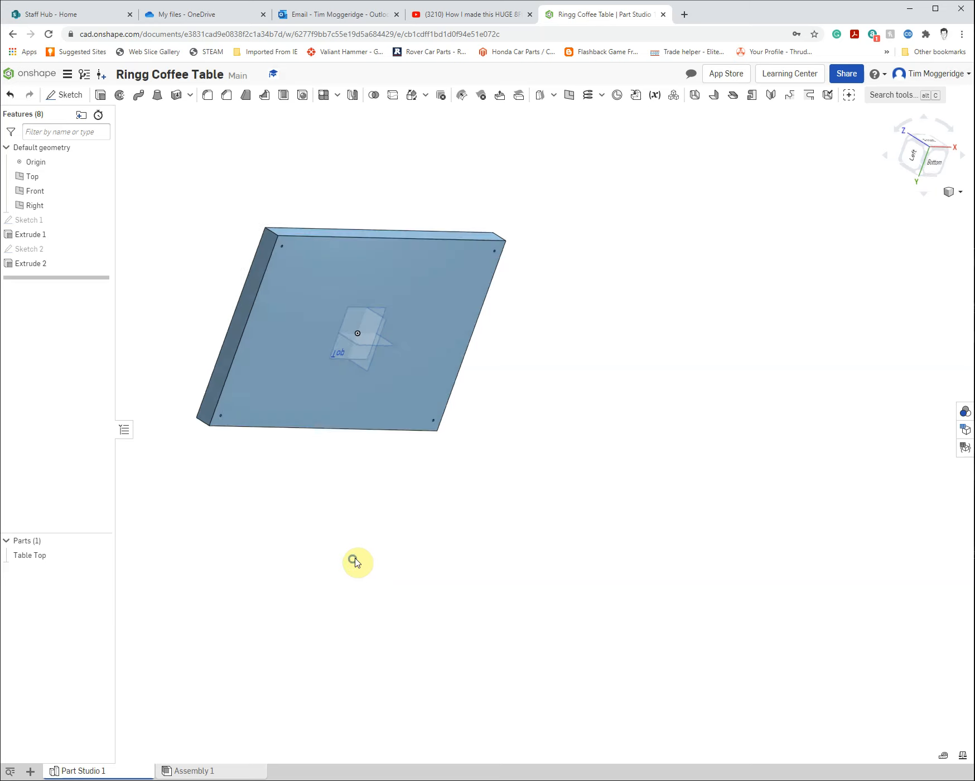
{"action": "right_click", "coordinate": [320, 285]}
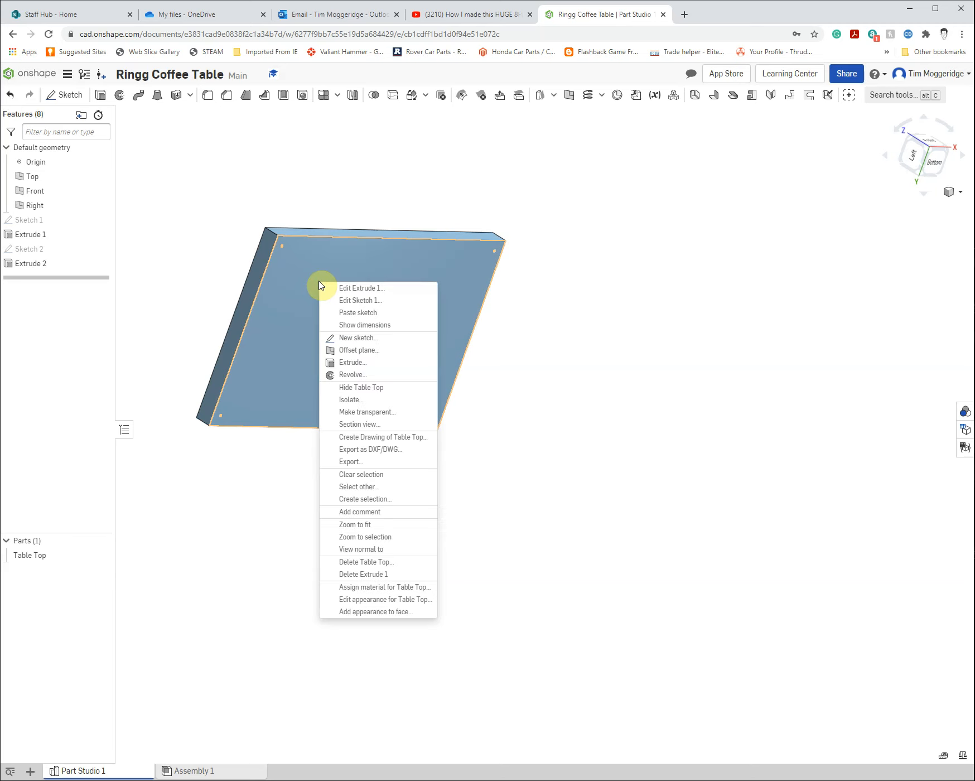
{"action": "left_click", "coordinate": [350, 338]}
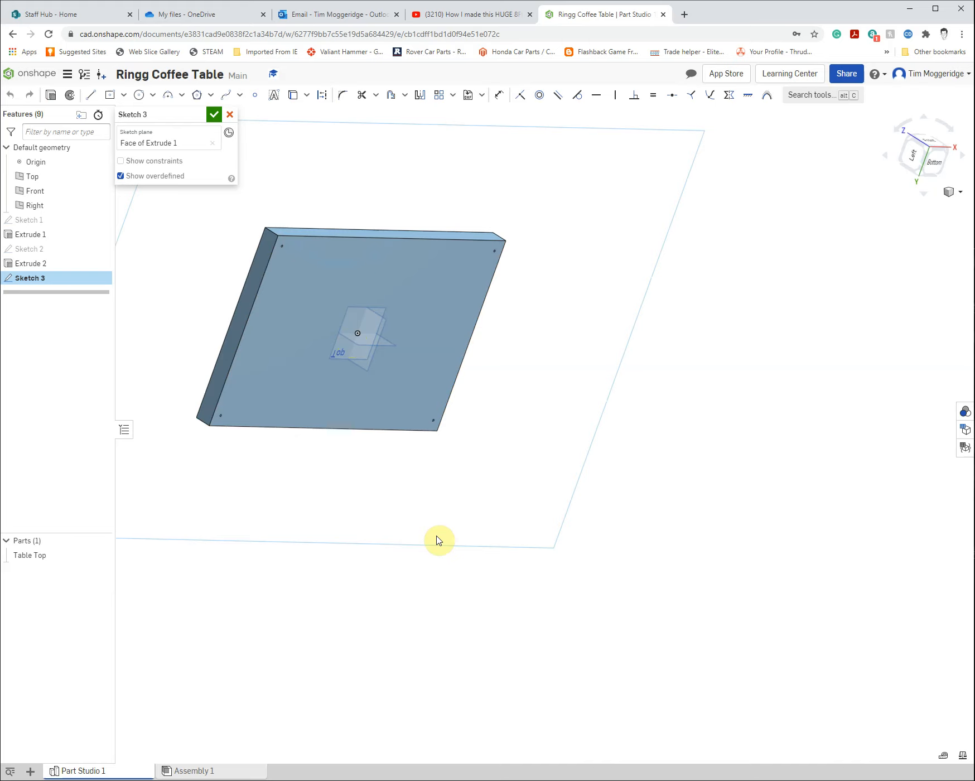
{"action": "key", "text": "n"}
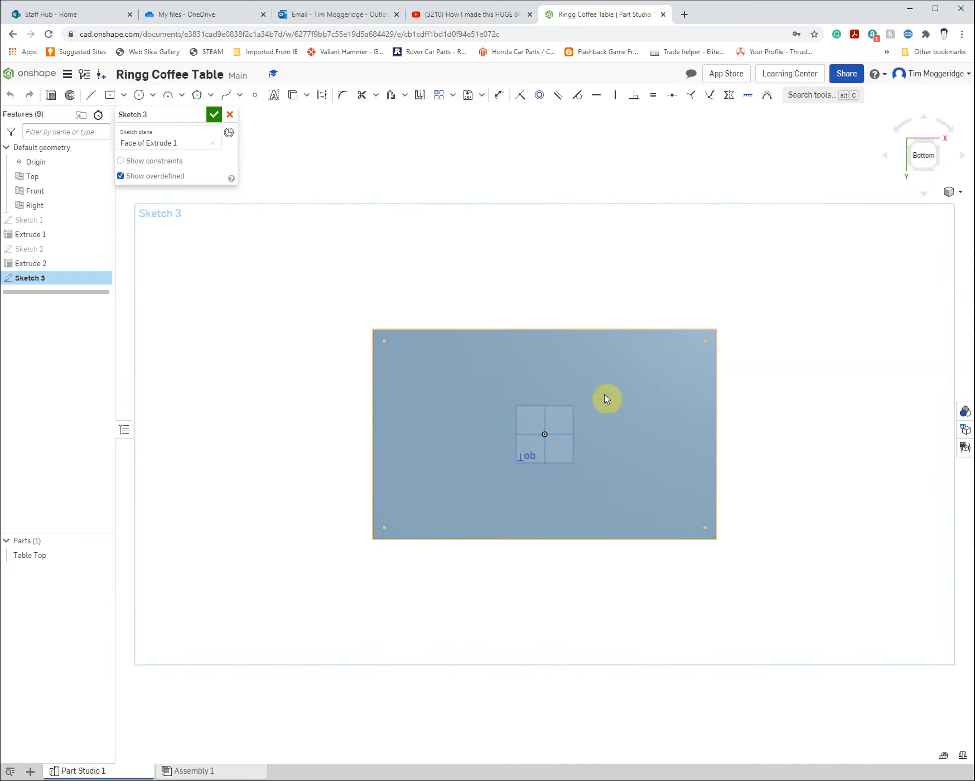
{"action": "scroll", "coordinate": [409, 342], "scroll_direction": "up", "scroll_amount": 6}
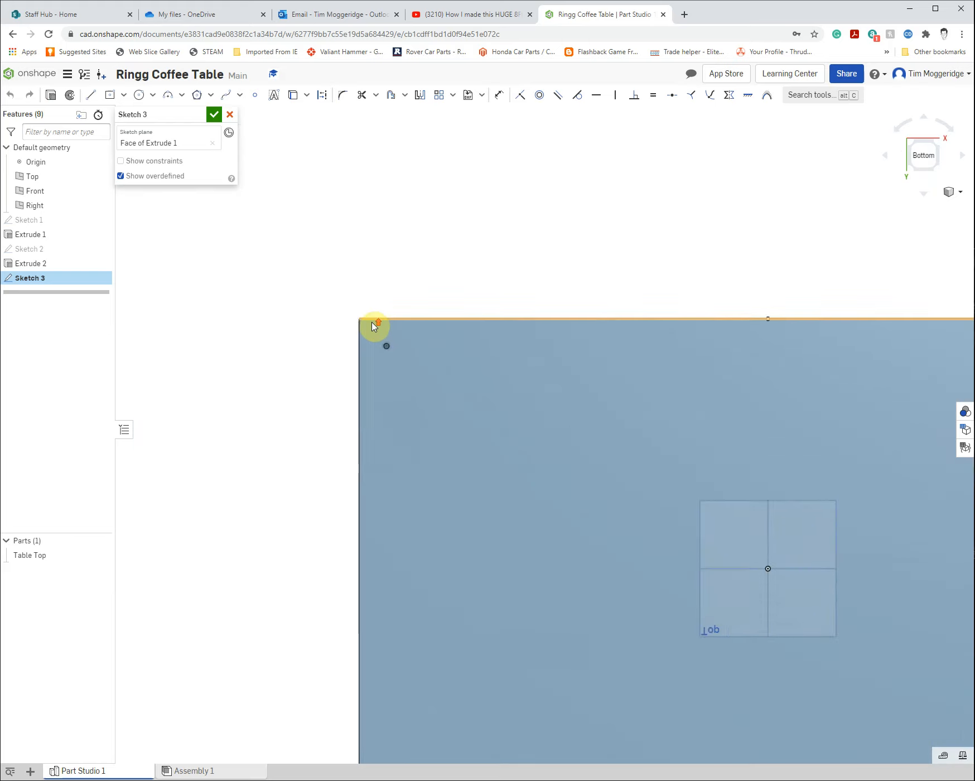
{"action": "scroll", "coordinate": [373, 327], "scroll_direction": "up", "scroll_amount": 4}
{"action": "scroll", "coordinate": [513, 499], "scroll_direction": "up", "scroll_amount": 2}
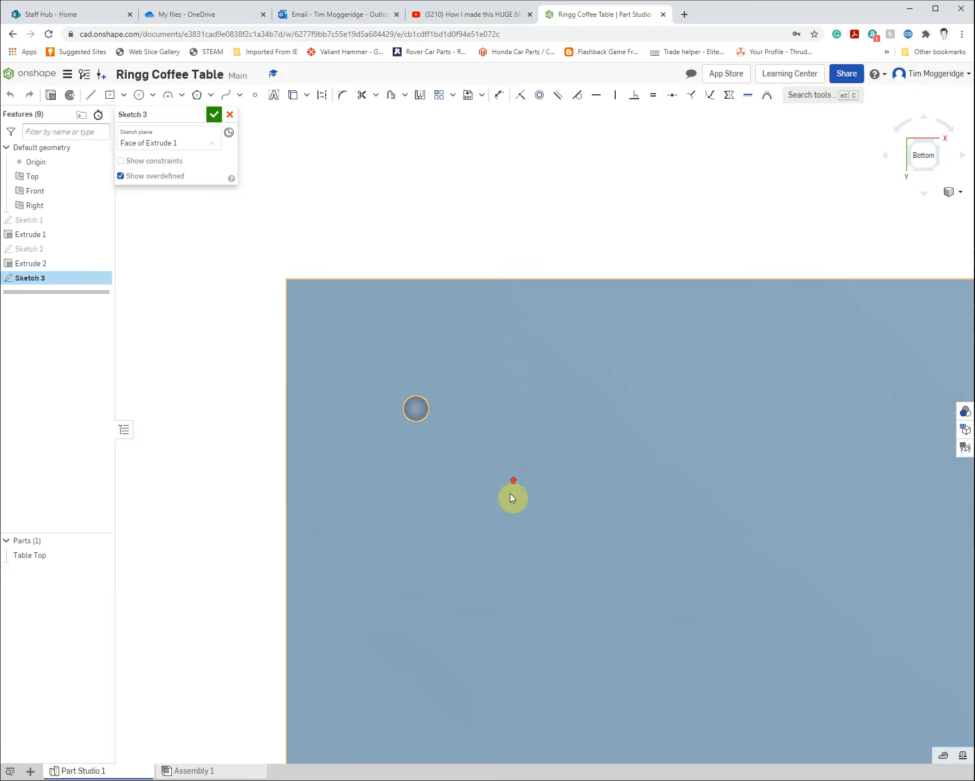
{"action": "left_click", "coordinate": [110, 96]}
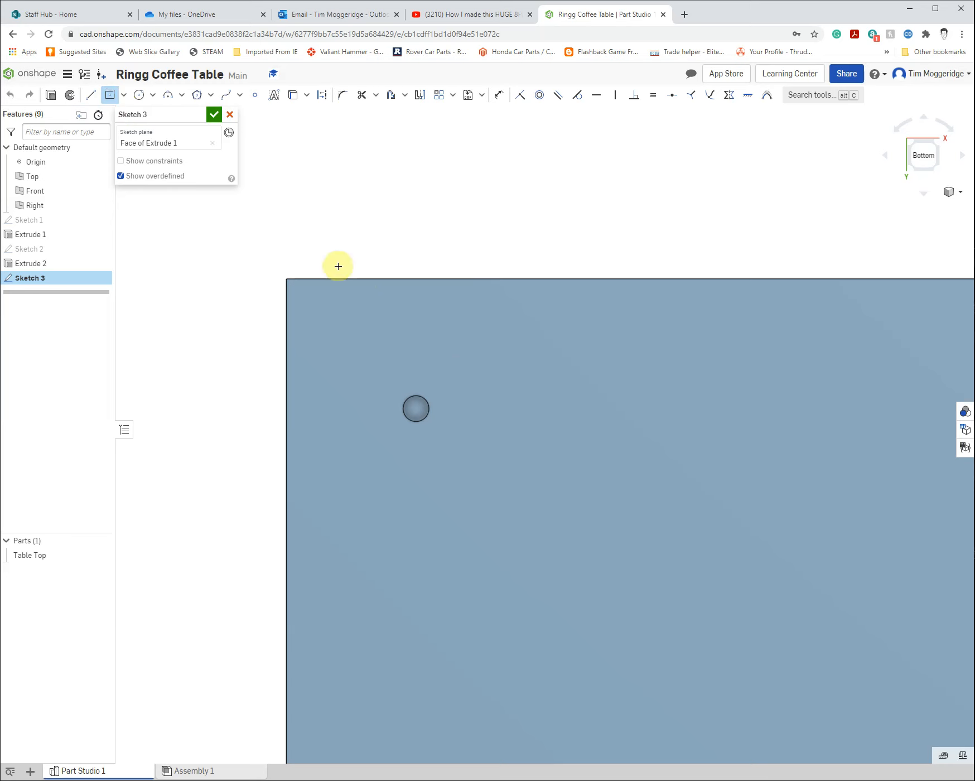
{"action": "left_click", "coordinate": [416, 407]}
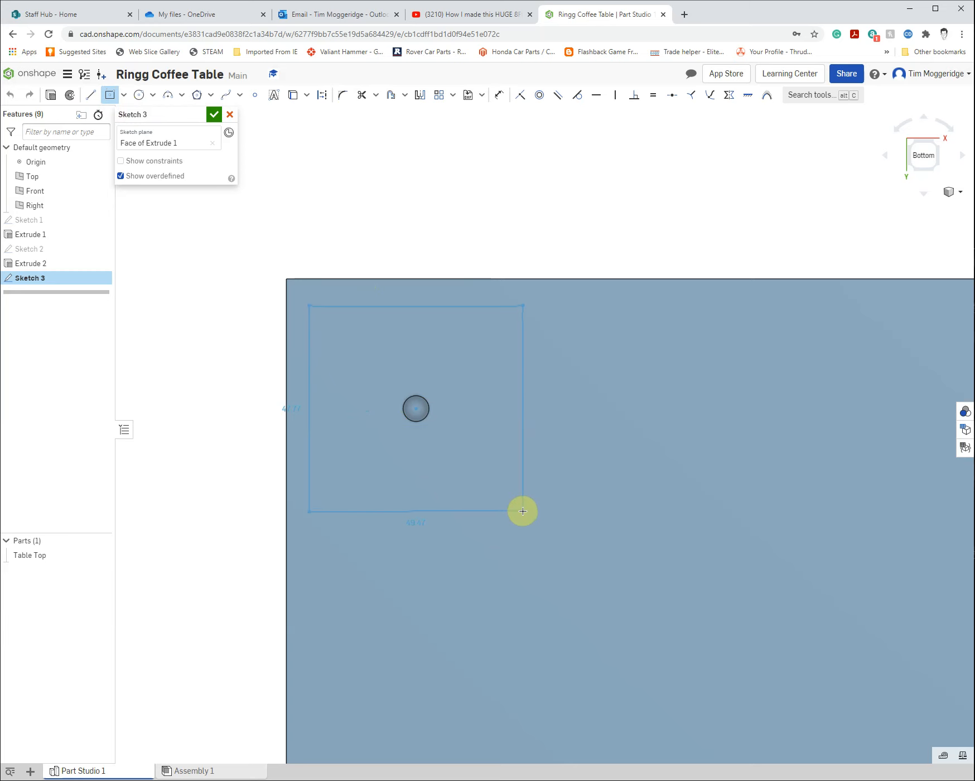
{"action": "left_click", "coordinate": [522, 511]}
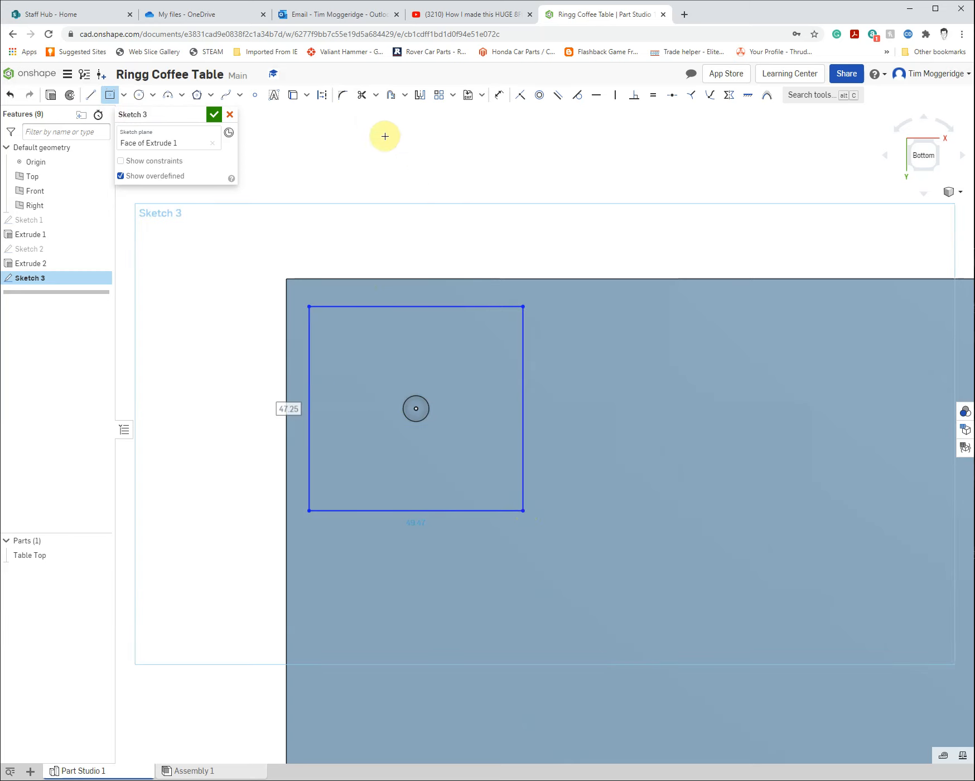
Step: Dimension the width of the rectangle around the corner hole and set it to 50 mm
{"action": "left_click", "coordinate": [499, 96]}
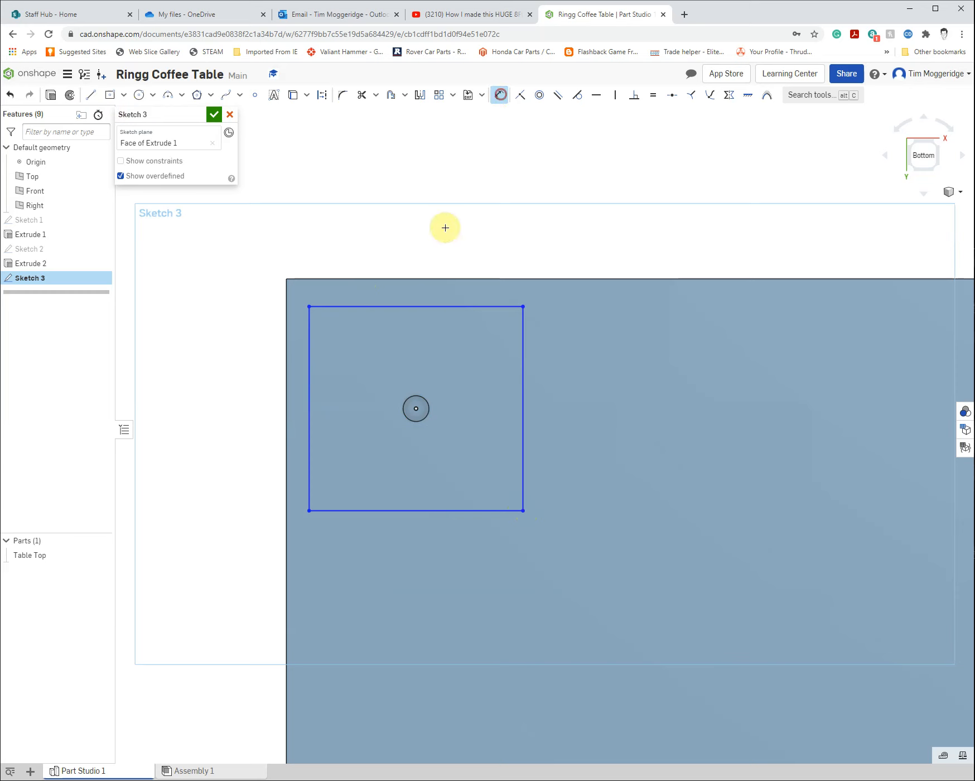
{"action": "left_click", "coordinate": [412, 306]}
{"action": "left_click", "coordinate": [412, 234]}
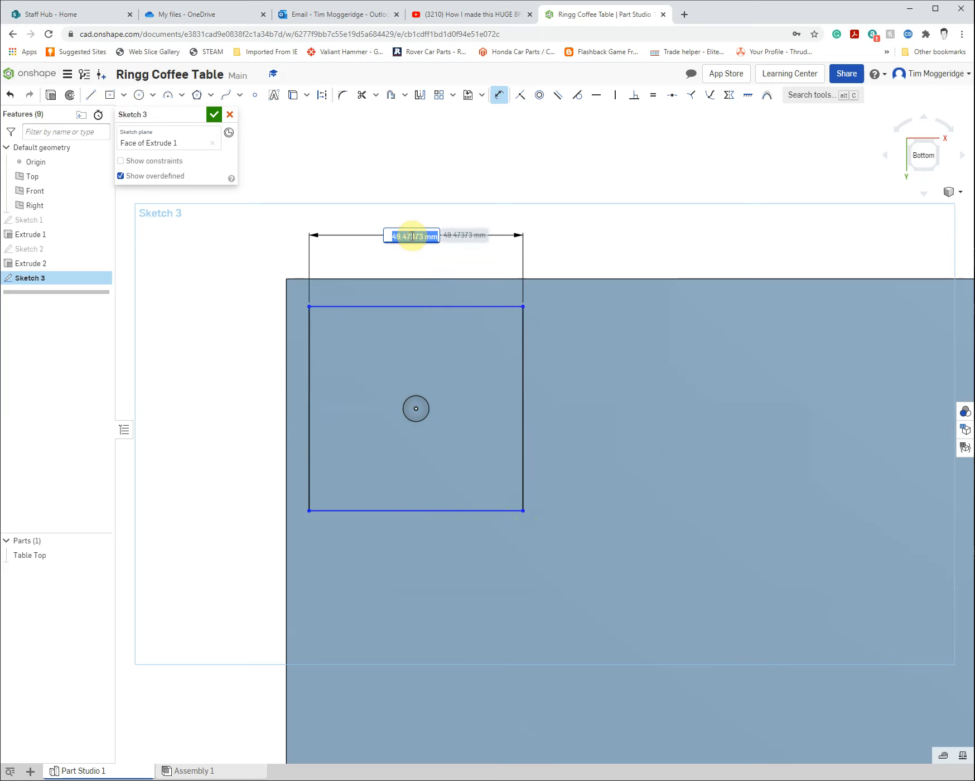
{"action": "type", "text": "50"}
{"action": "key", "text": "Return"}
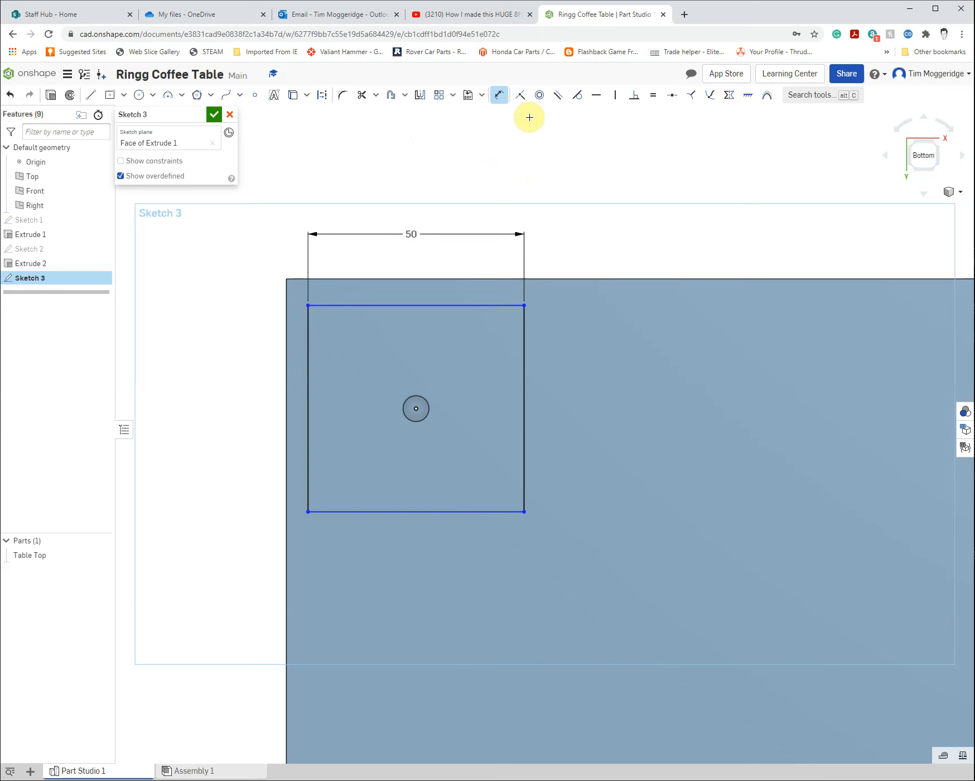
Step: Apply an Equal constraint between the rectangle's upper and right sides to make it square
{"action": "left_click", "coordinate": [654, 98]}
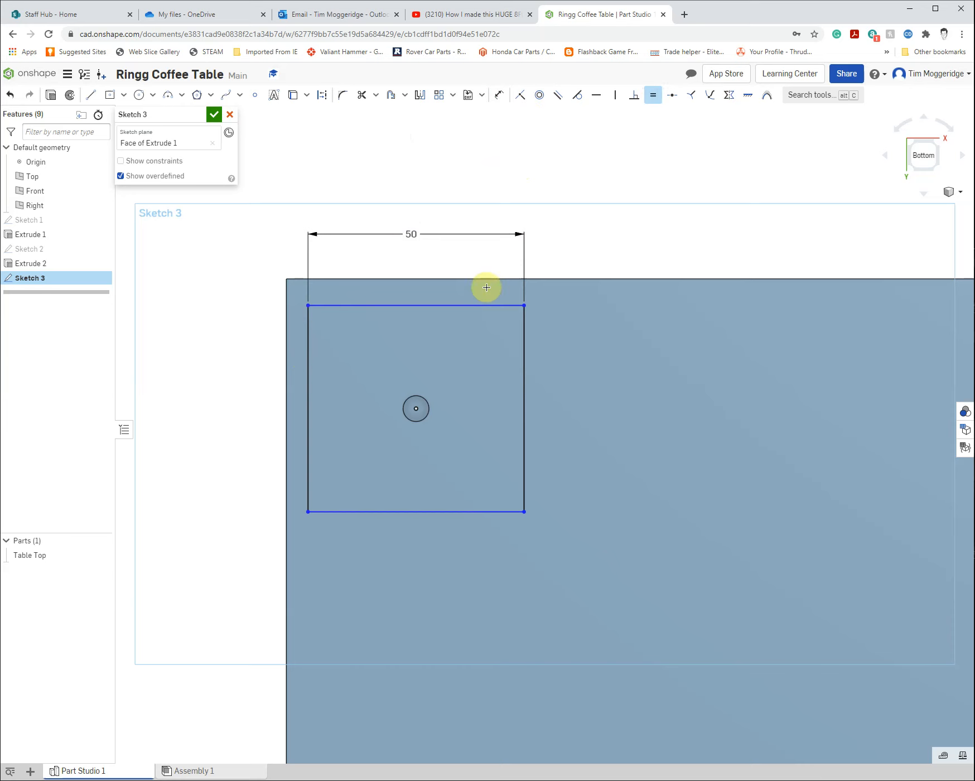
{"action": "left_click", "coordinate": [465, 304]}
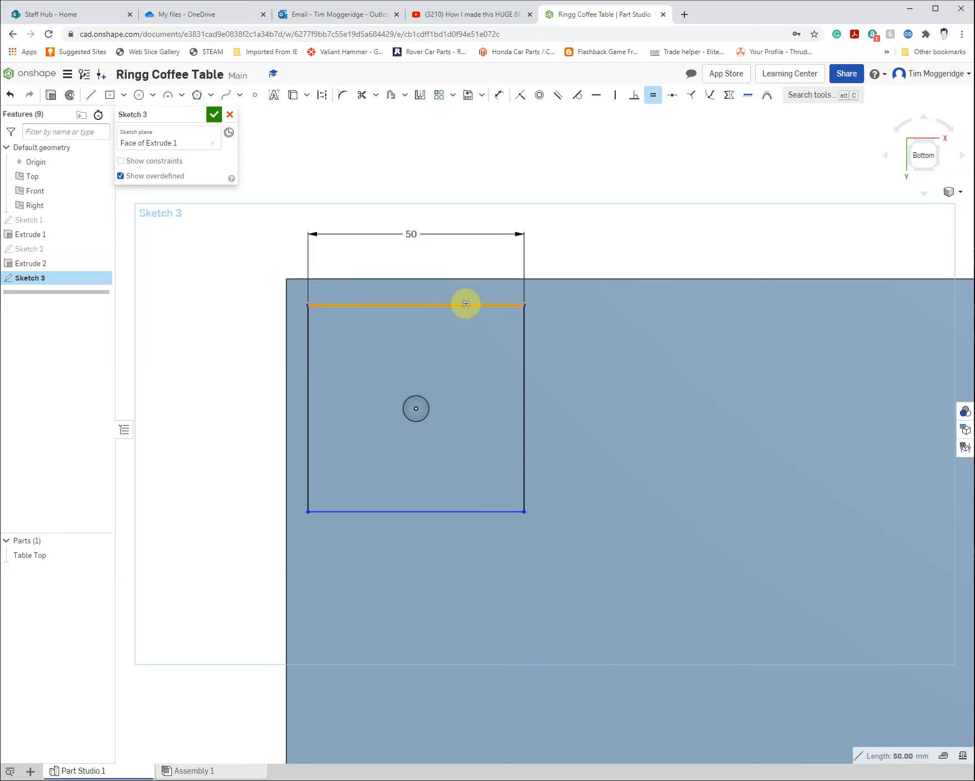
{"action": "left_click", "coordinate": [525, 334]}
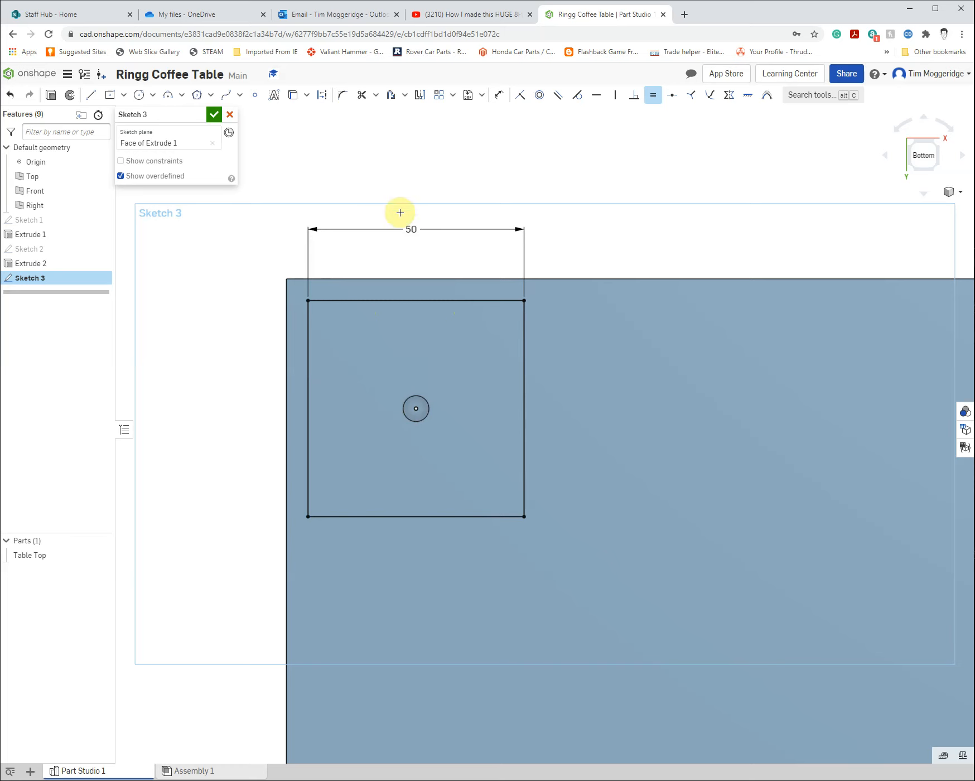
{"action": "scroll", "coordinate": [413, 195], "scroll_direction": "down", "scroll_amount": 3}
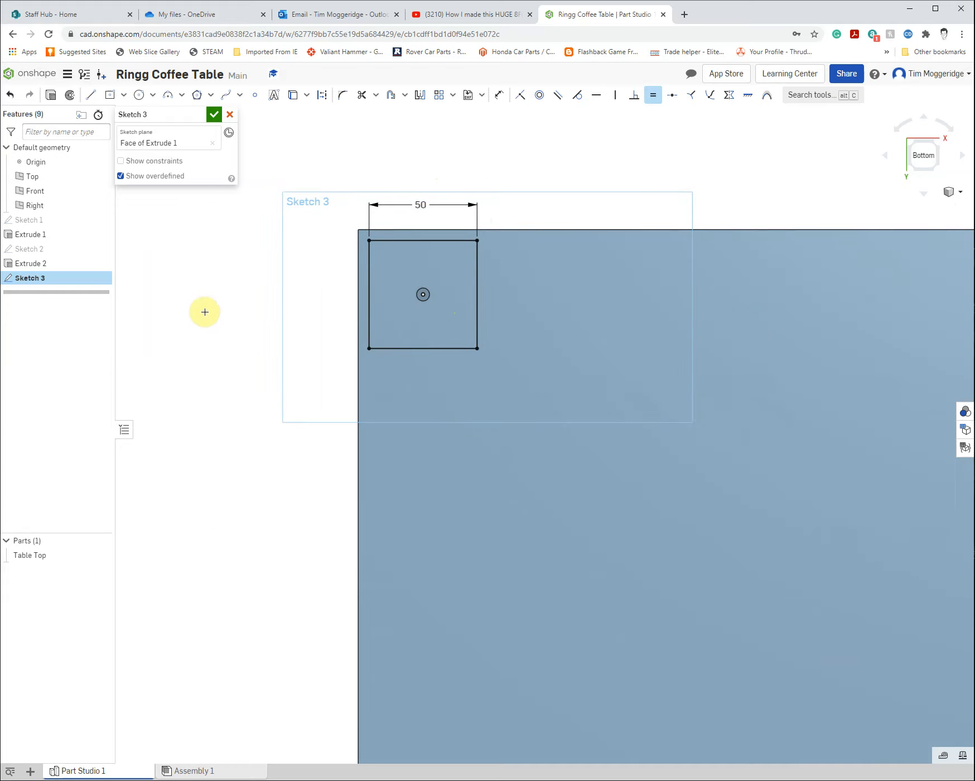
Step: Extrude the 50 mm square 400 mm away from the table top's underside as a new part
{"action": "right_click_drag", "start_coordinate": [205, 311], "coordinate": [257, 328]}
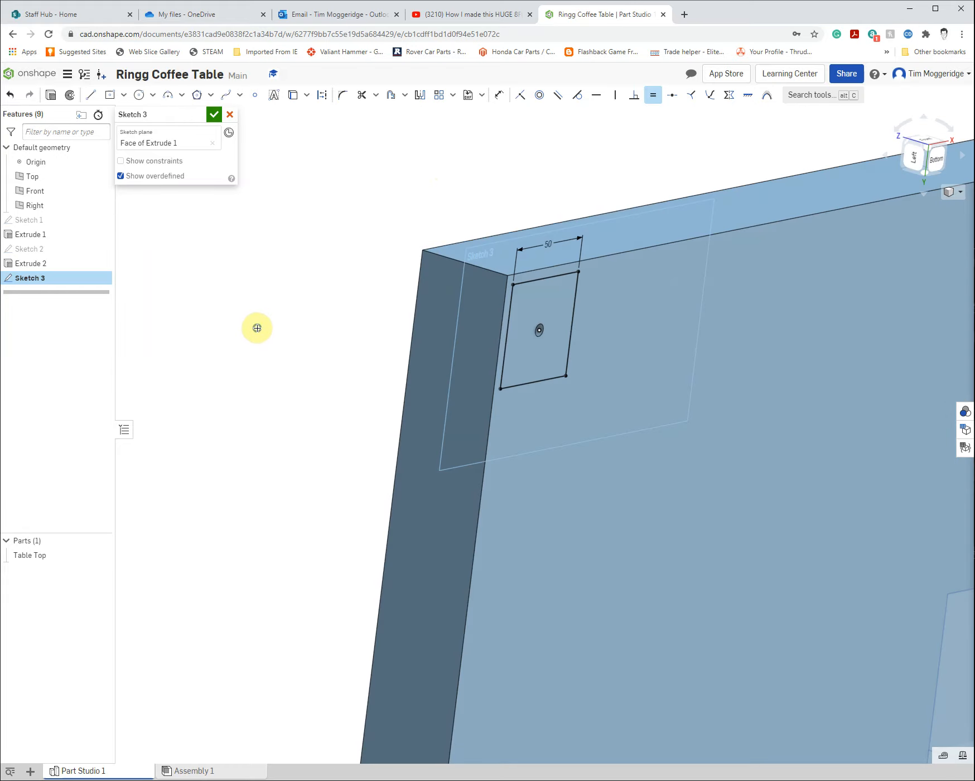
{"action": "scroll", "coordinate": [418, 276], "scroll_direction": "down", "scroll_amount": 5}
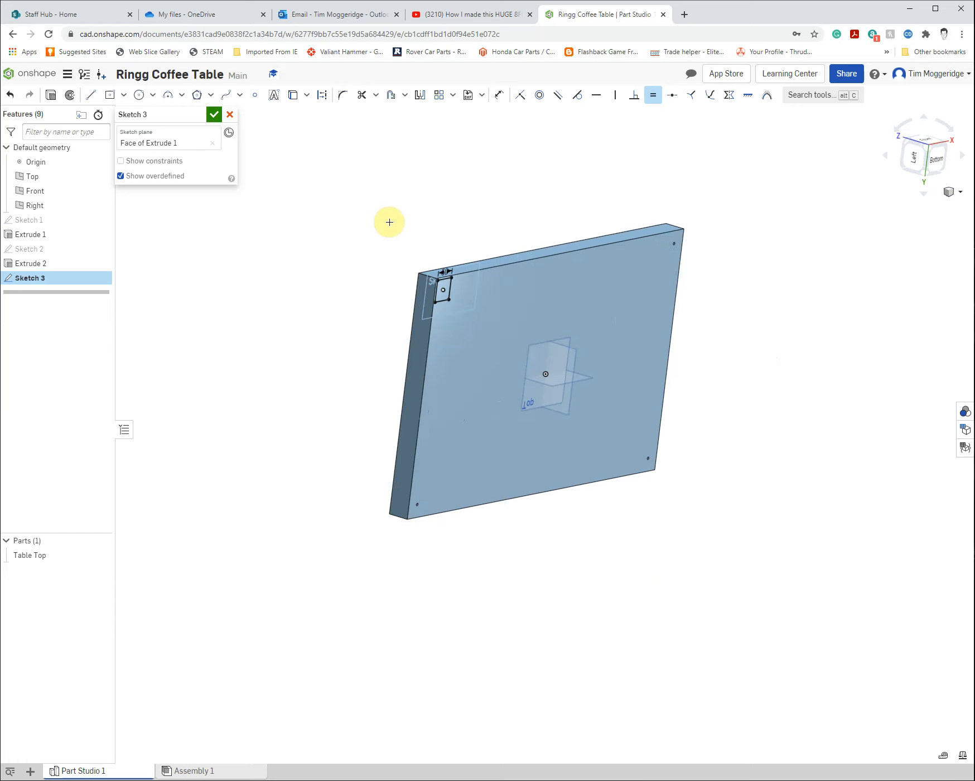
{"action": "left_click", "coordinate": [50, 97]}
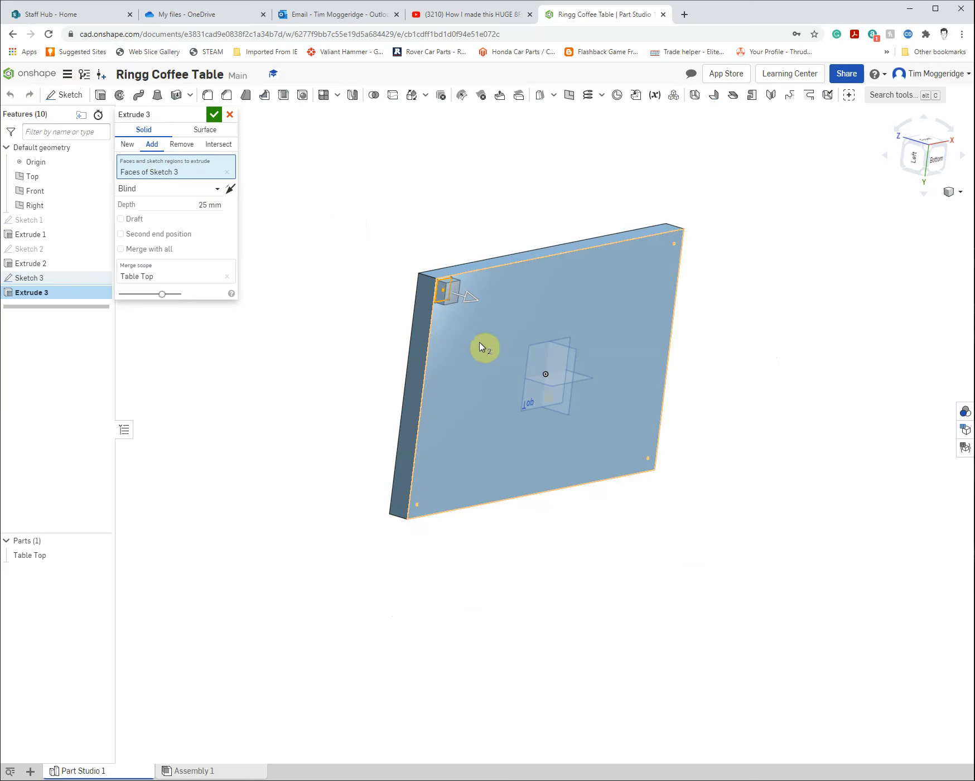
{"action": "left_click", "coordinate": [127, 145]}
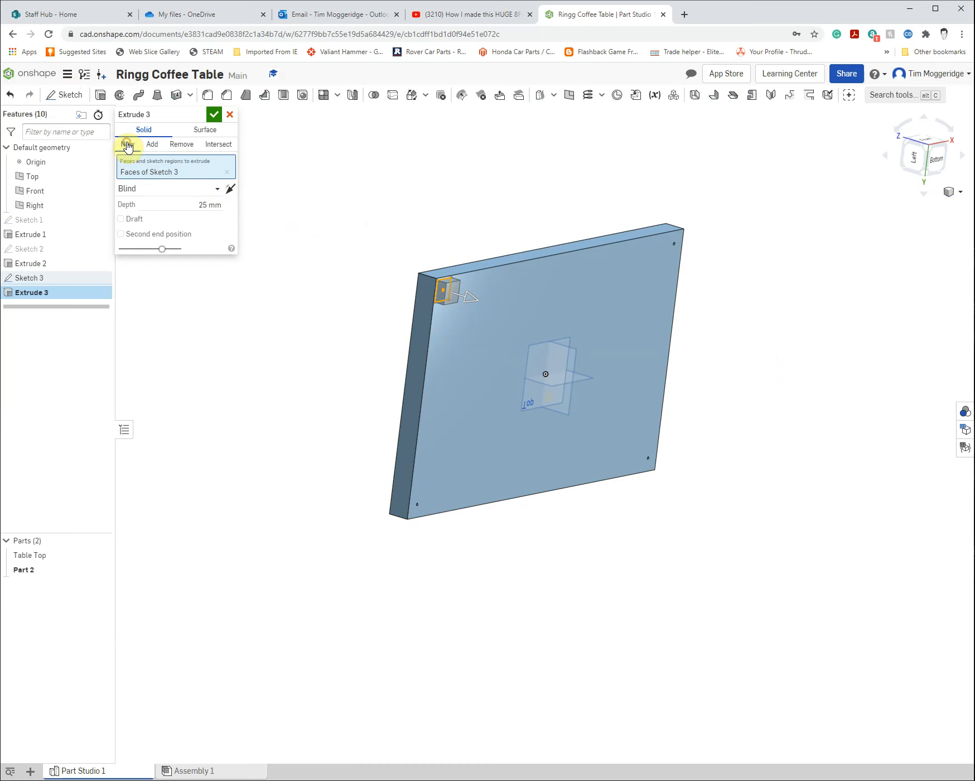
{"action": "left_click", "coordinate": [205, 204]}
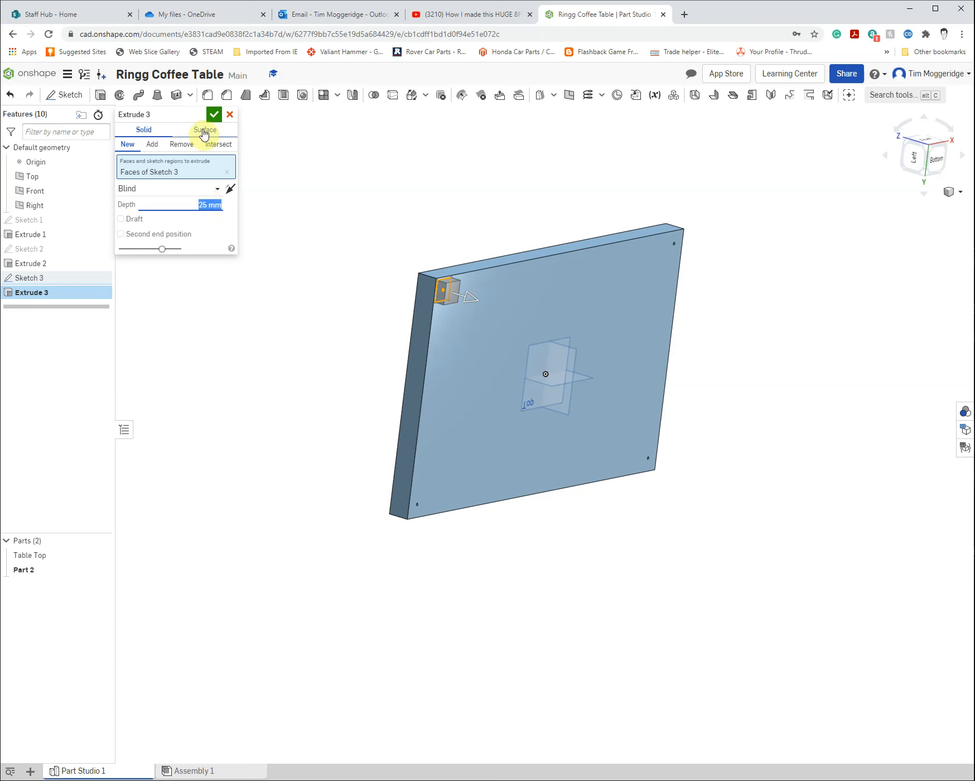
{"action": "type", "text": "400"}
{"action": "key", "text": "Return"}
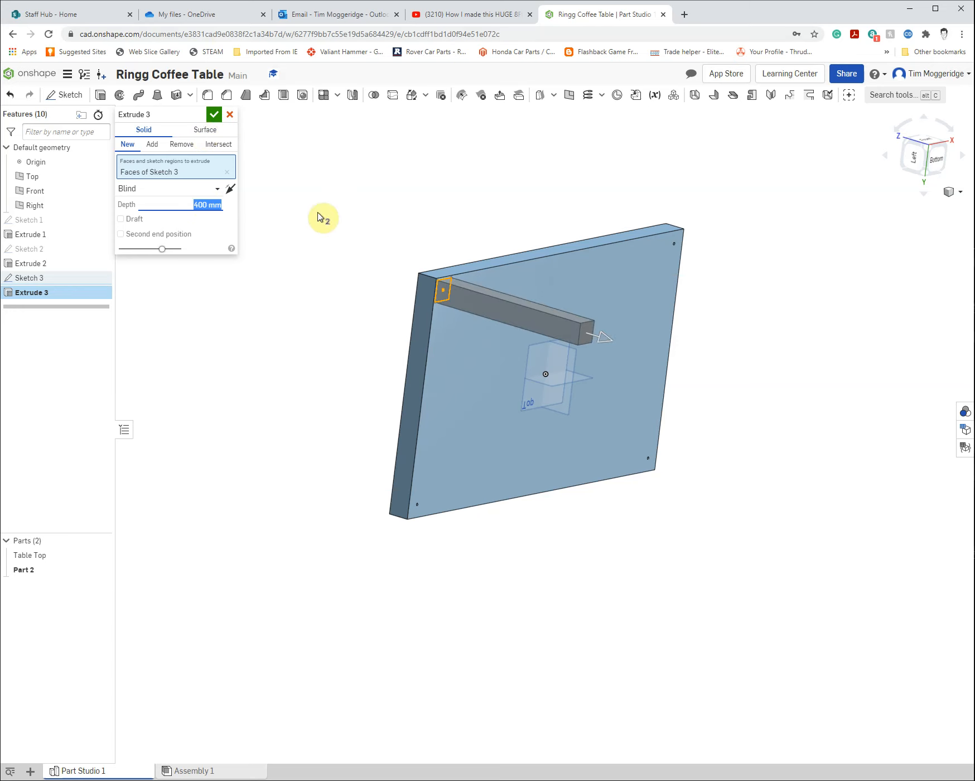
{"action": "left_click", "coordinate": [214, 115]}
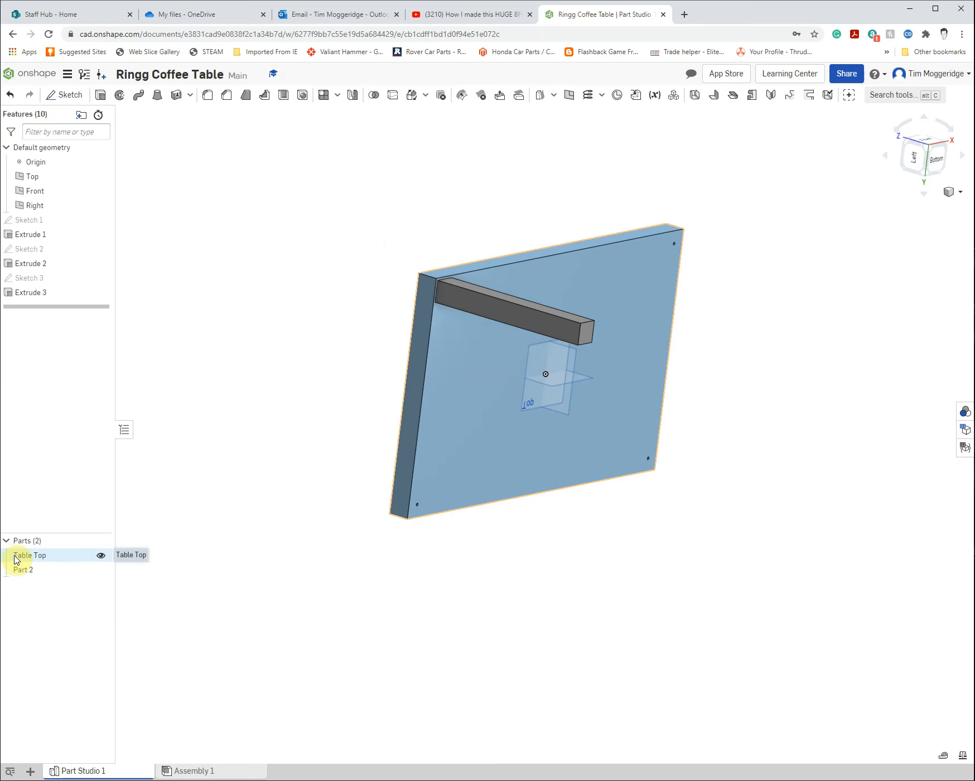
Step: Rename the extruded leg part as Table Leg
{"action": "right_click", "coordinate": [39, 574]}
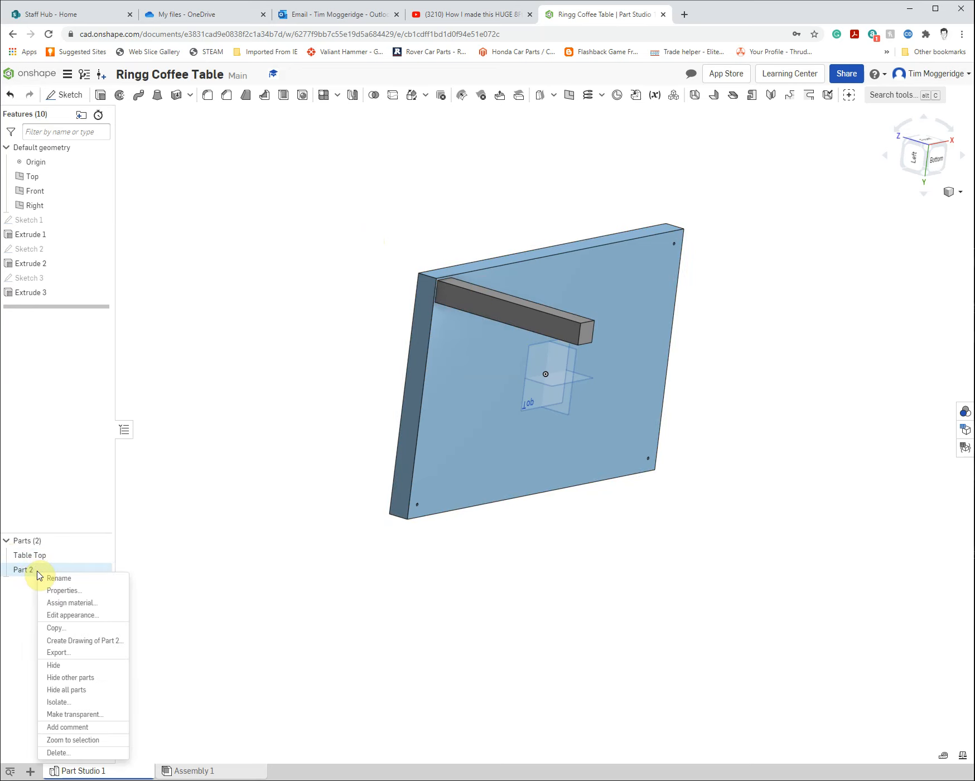
{"action": "left_click", "coordinate": [56, 578]}
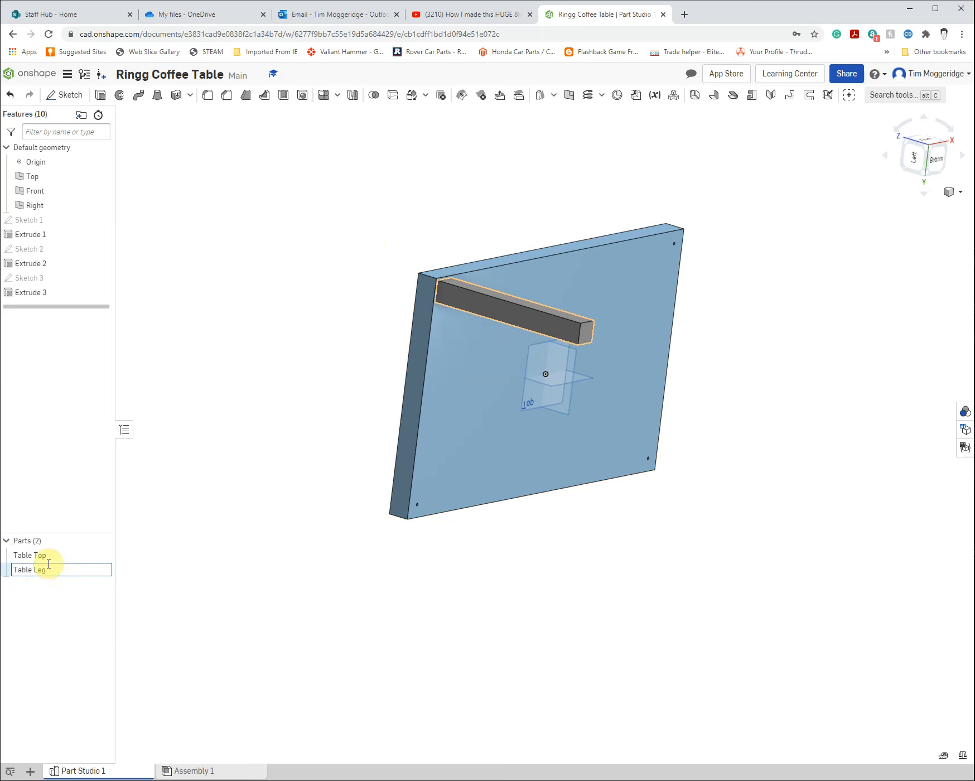
{"action": "key", "text": "Return"}
Step: Start a sketch on the leg's back face and draw a circle about 29 mm in diameter, aligned with the midpoint of the leg's bottom edge
{"action": "mouse_move", "coordinate": [249, 406]}
{"action": "right_mouse_down"}
{"action": "mouse_move", "coordinate": [257, 421]}
{"action": "mouse_move", "coordinate": [311, 428]}
{"action": "mouse_move", "coordinate": [255, 413]}
{"action": "mouse_move", "coordinate": [246, 427]}
{"action": "right_mouse_up"}
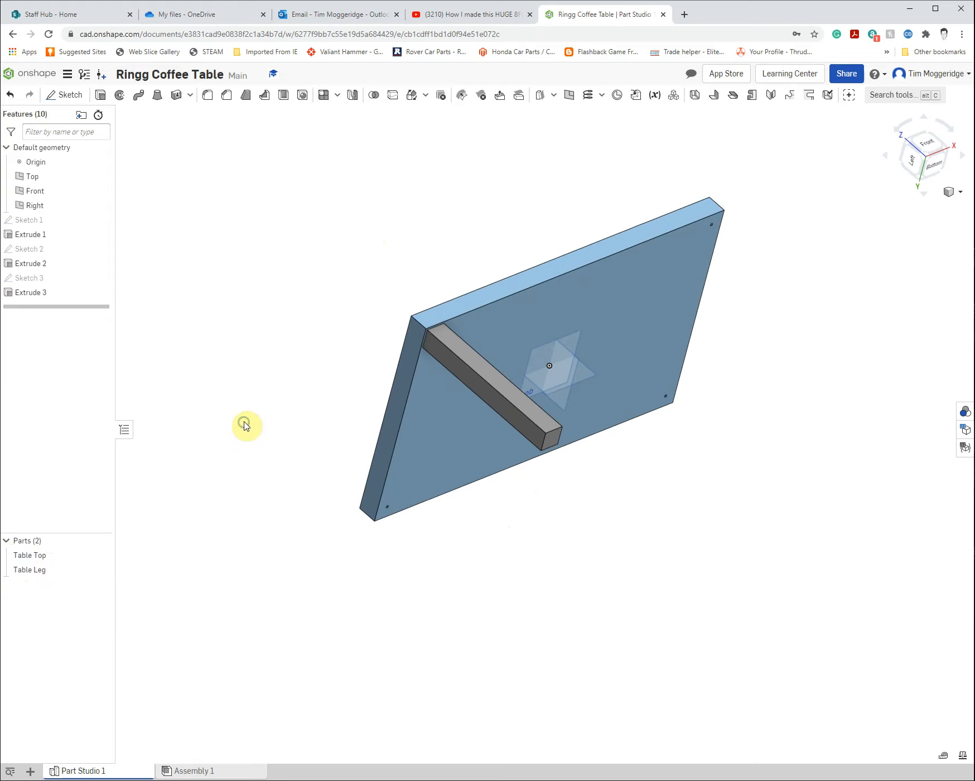
{"action": "right_click_drag", "start_coordinate": [232, 374], "coordinate": [400, 335]}
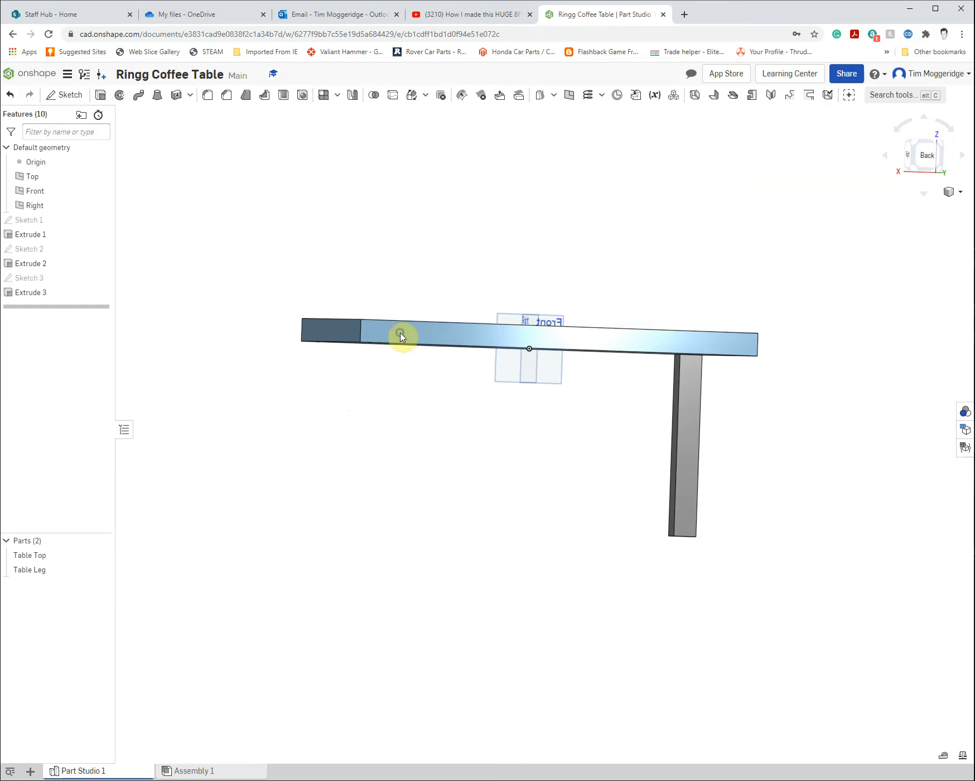
{"action": "right_click", "coordinate": [688, 442]}
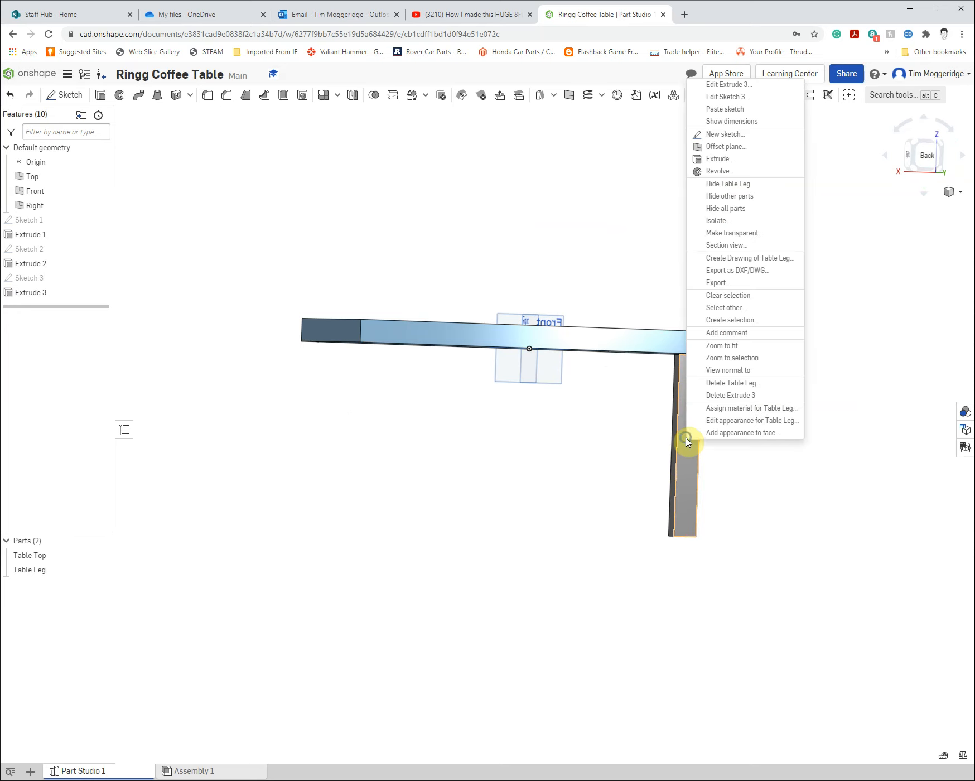
{"action": "left_click", "coordinate": [721, 137]}
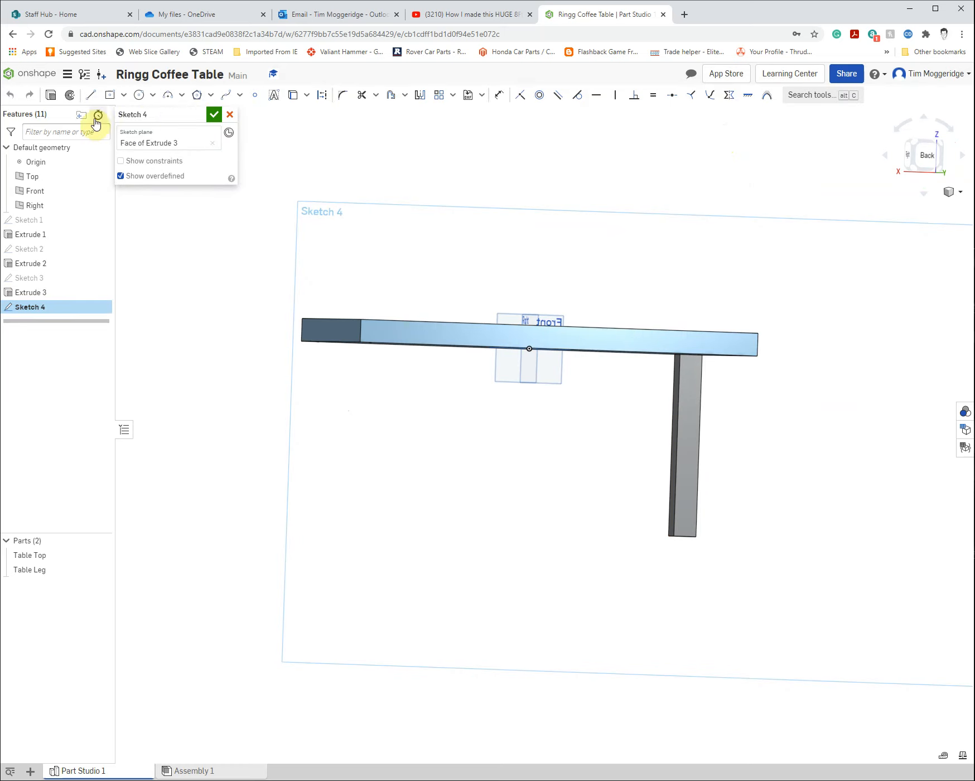
{"action": "left_click", "coordinate": [138, 98]}
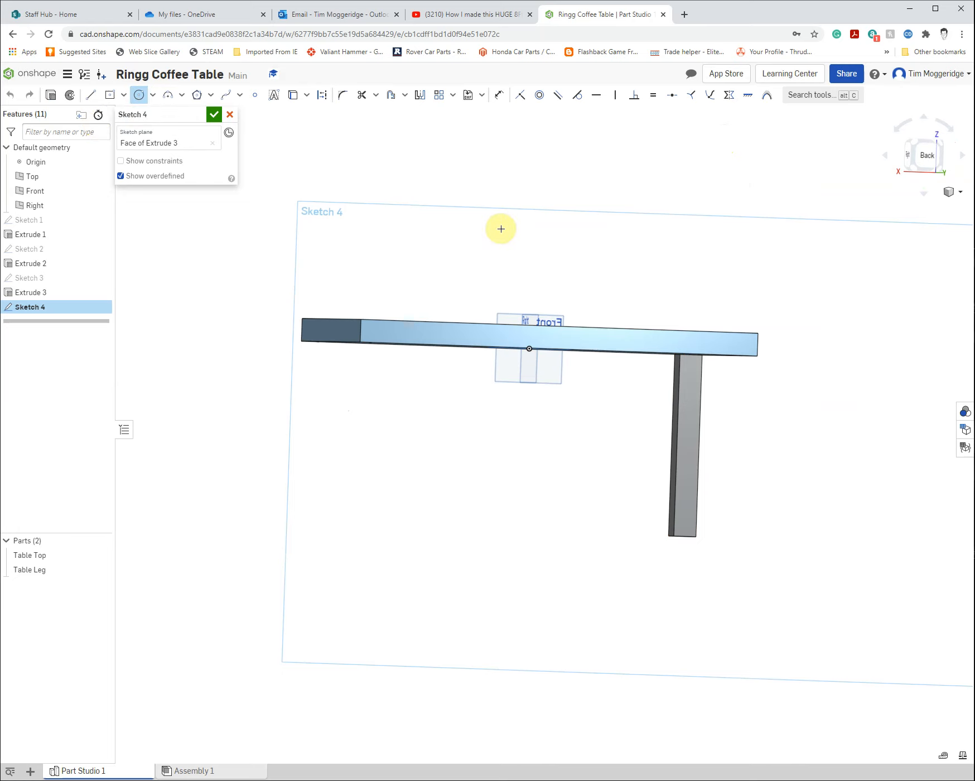
{"action": "key", "text": "n"}
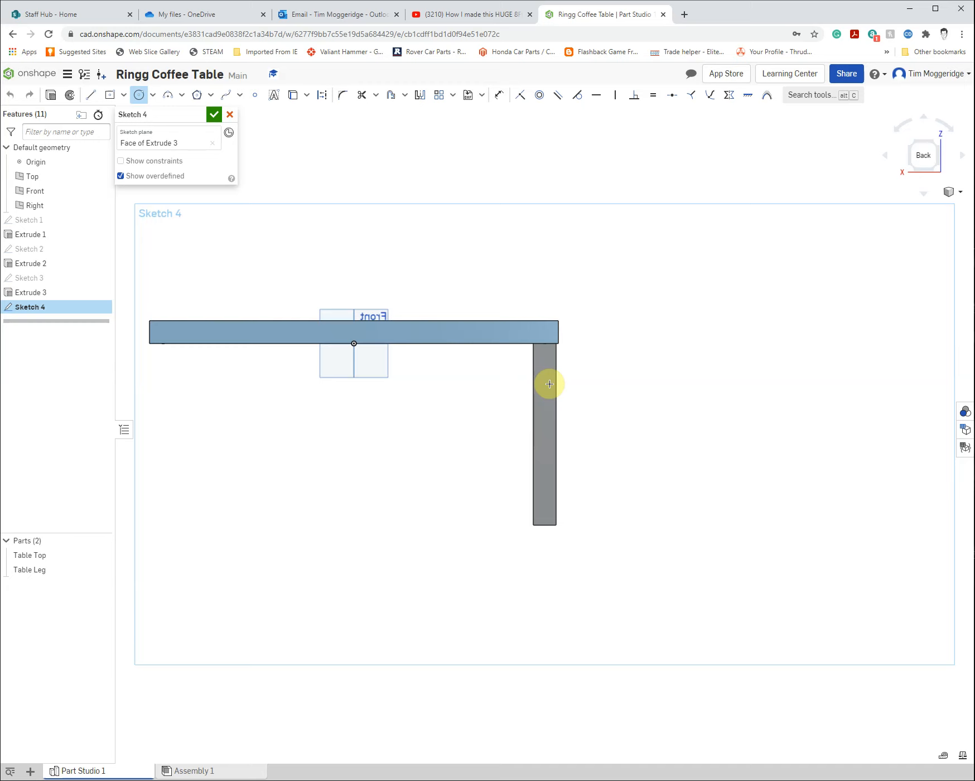
{"action": "scroll", "coordinate": [542, 438], "scroll_direction": "up", "scroll_amount": 3}
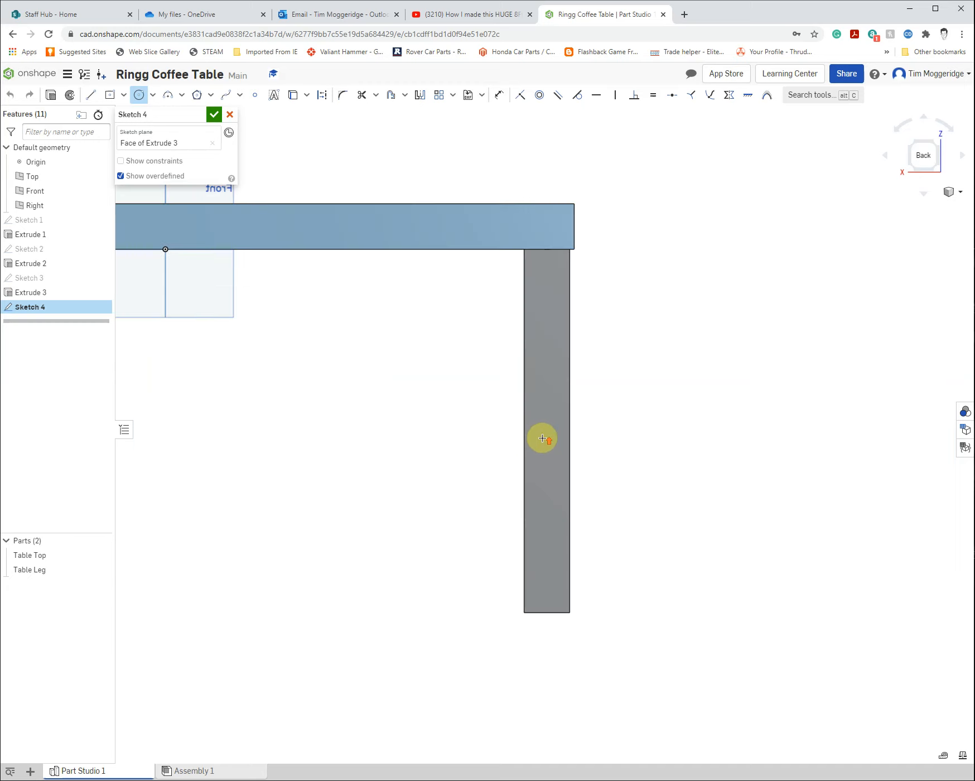
{"action": "scroll", "coordinate": [542, 439], "scroll_direction": "up", "scroll_amount": 1}
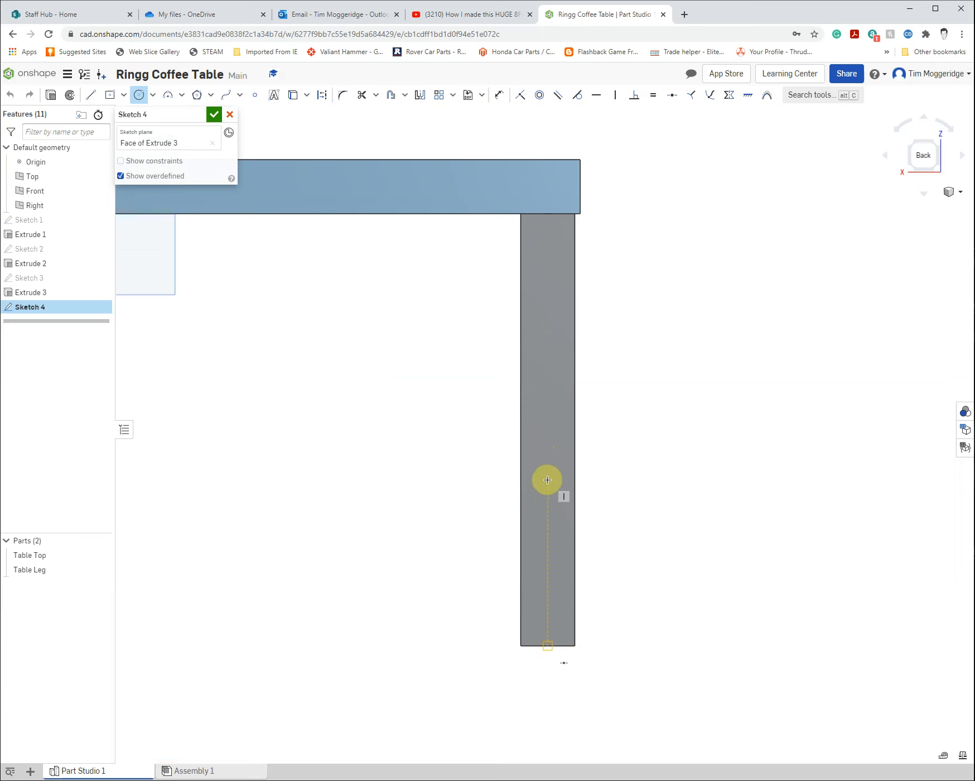
{"action": "left_click", "coordinate": [546, 484]}
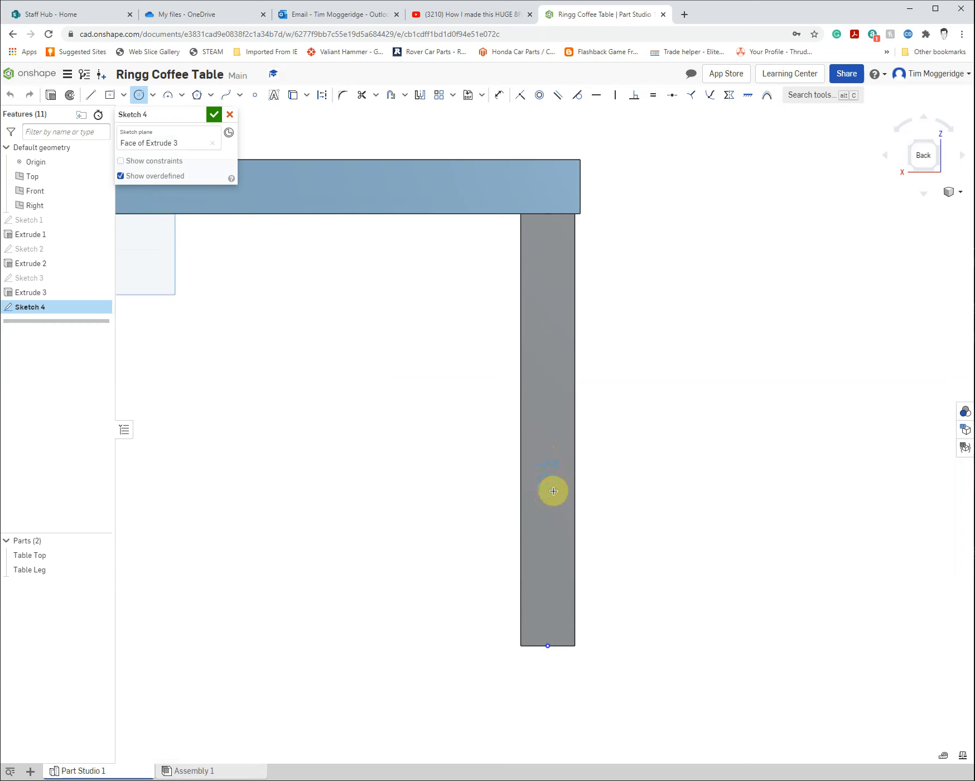
{"action": "left_click", "coordinate": [556, 496]}
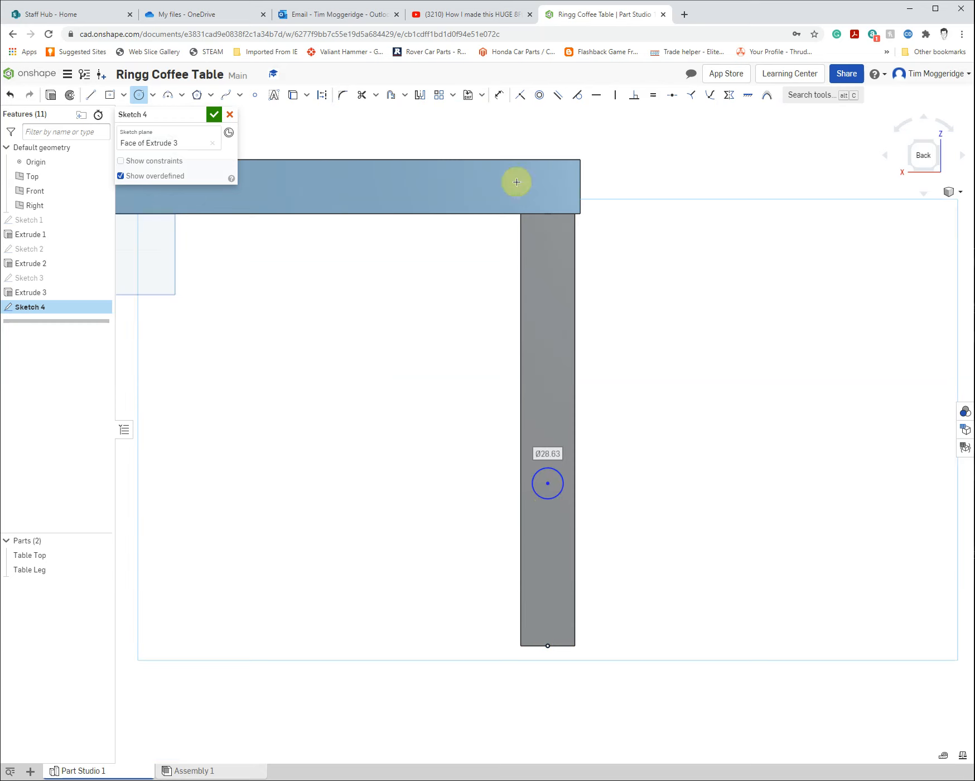
Step: Dimension the circle's centre from the leg's top edge and set the distance to 213 mm
{"action": "left_click", "coordinate": [499, 100]}
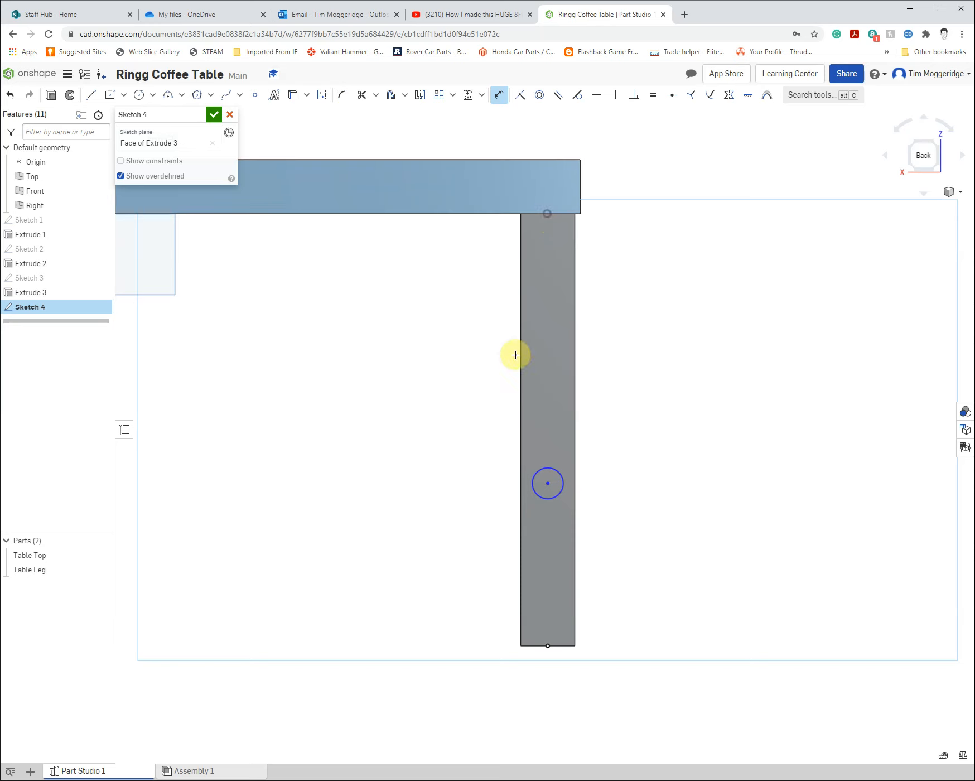
{"action": "left_click", "coordinate": [547, 483]}
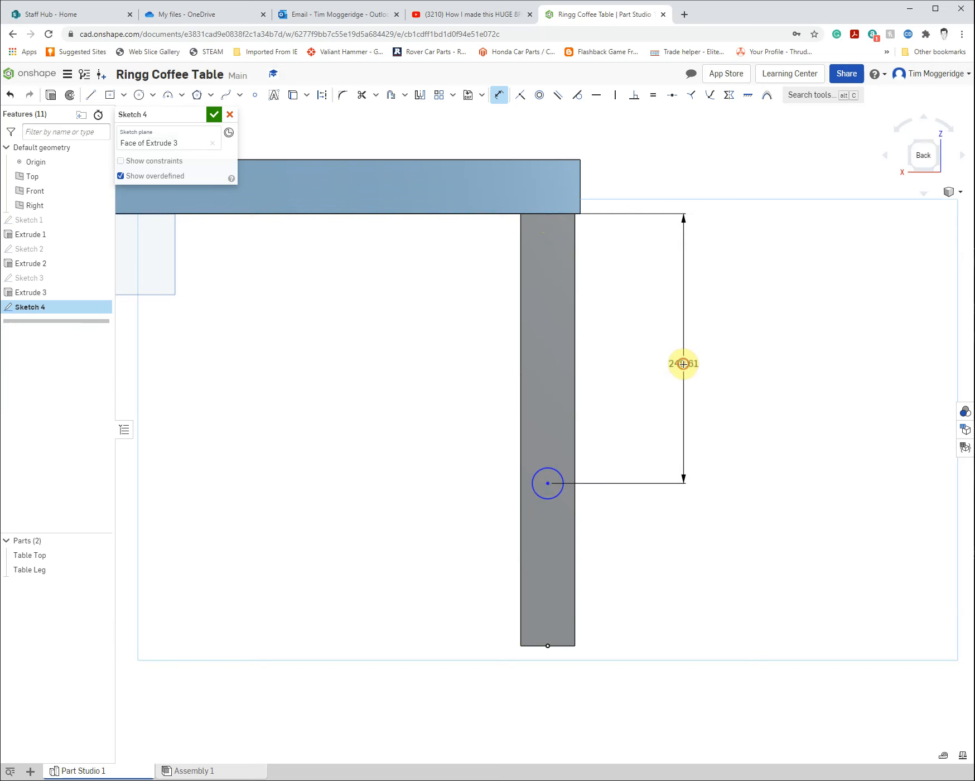
{"action": "left_click", "coordinate": [683, 363]}
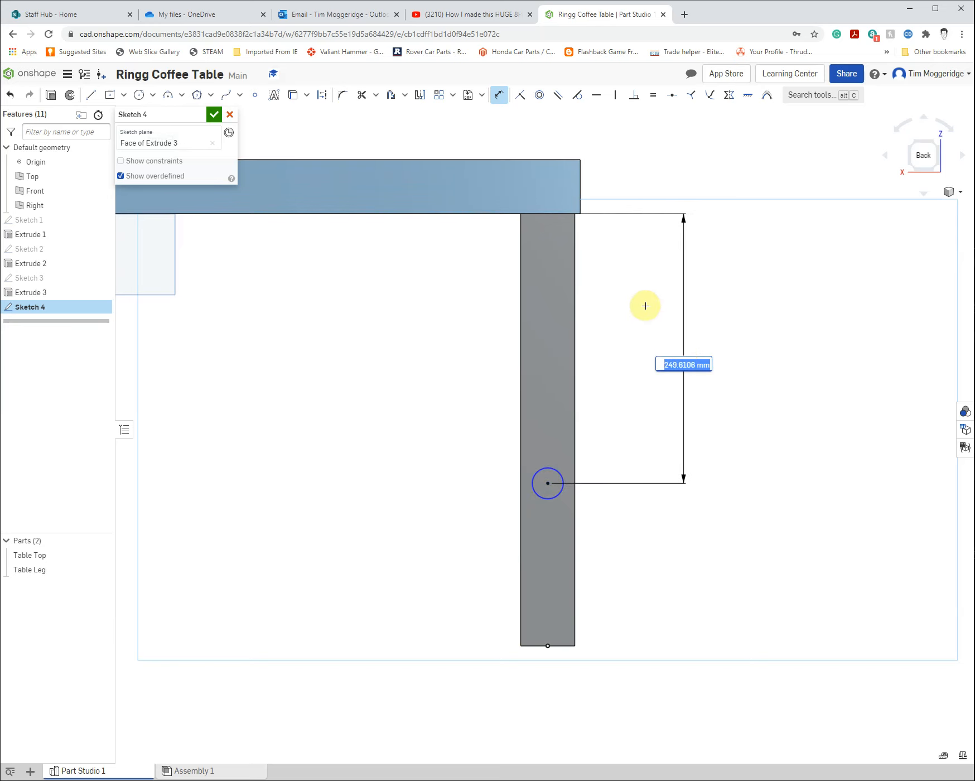
{"action": "type", "text": "213"}
{"action": "key", "text": "Return"}
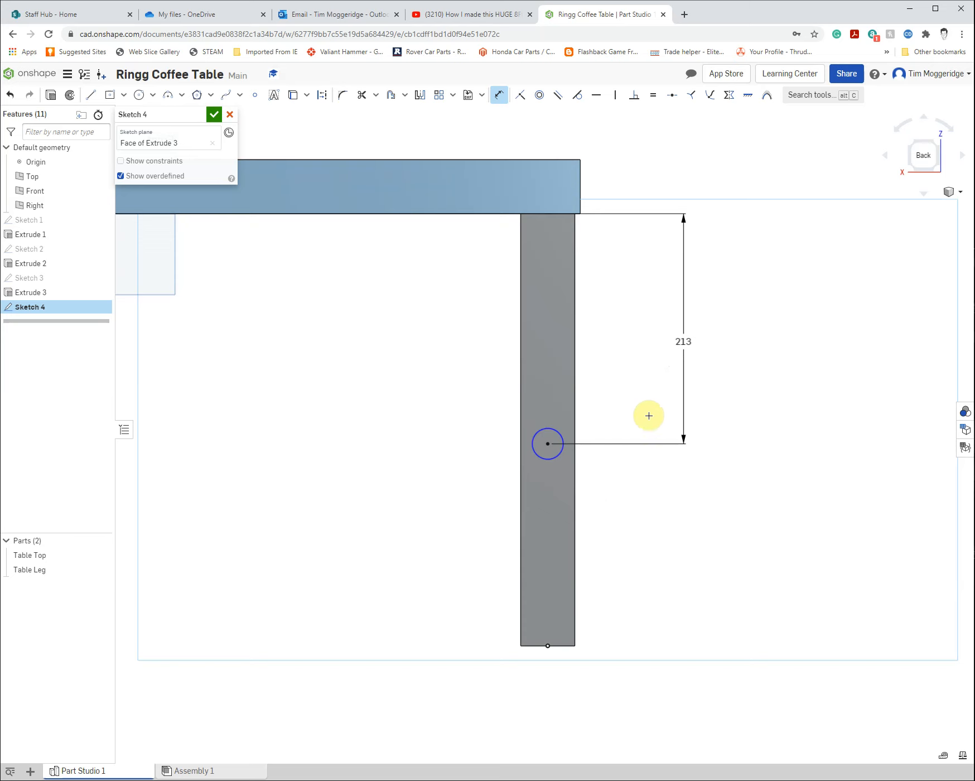
Step: Dimension the circle on the leg and set its diameter to 2 mm
{"action": "left_click", "coordinate": [551, 457]}
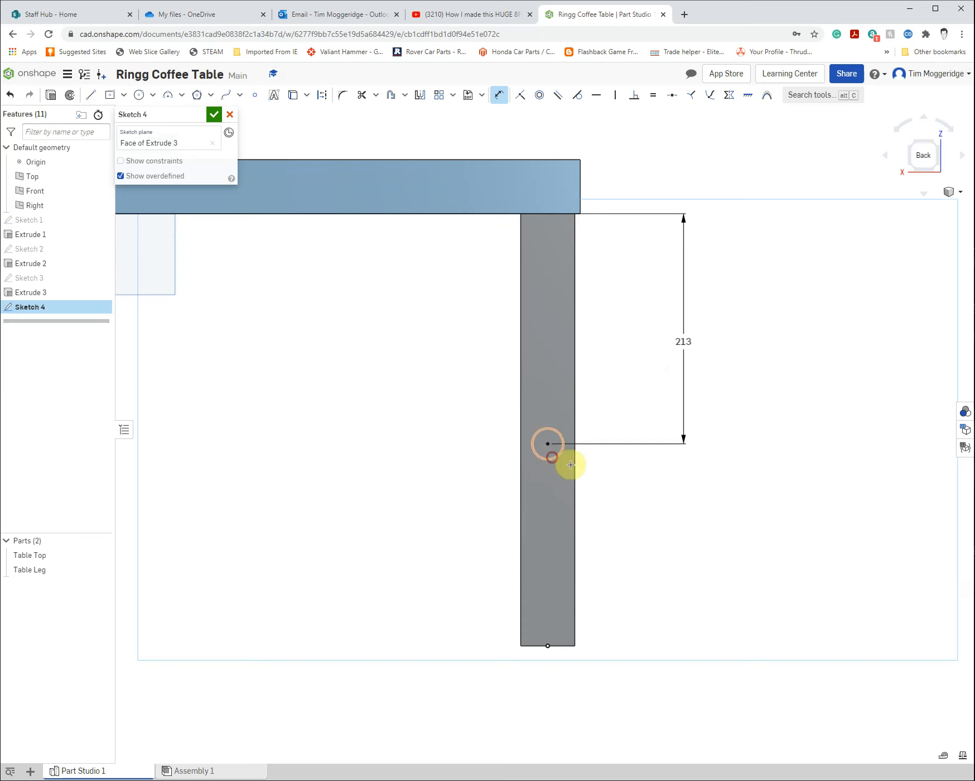
{"action": "left_click", "coordinate": [674, 490]}
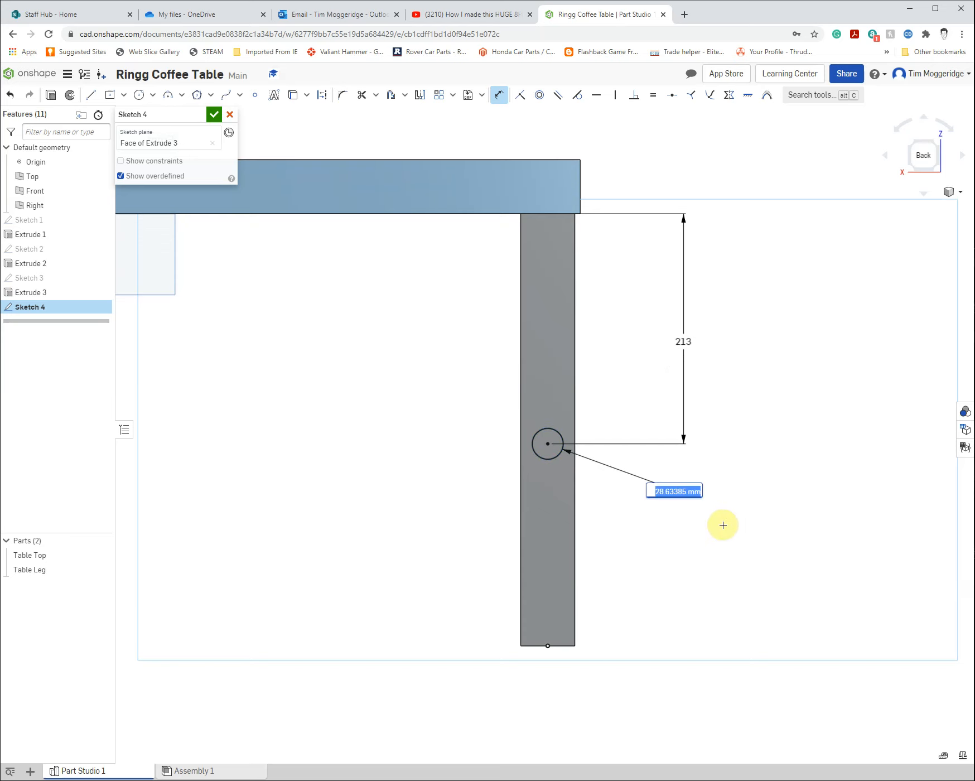
{"action": "type", "text": "2"}
{"action": "key", "text": "Return"}
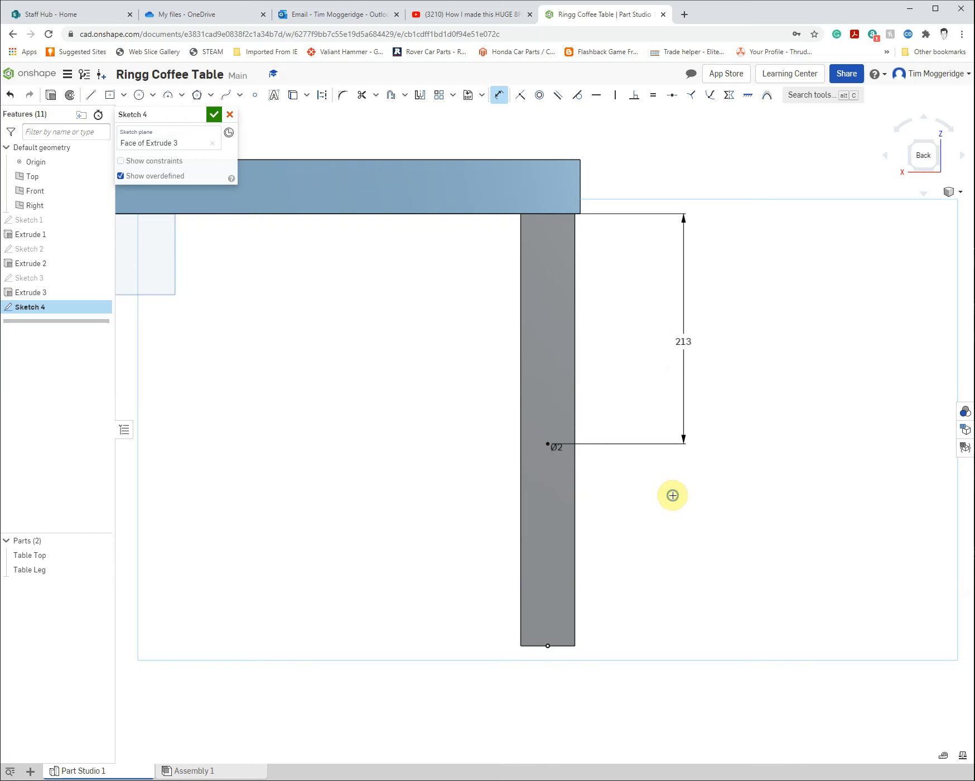
Step: Cut the 2 mm circle into the table leg with a blind Remove extrude 8 mm deep
{"action": "right_click_drag", "start_coordinate": [673, 495], "coordinate": [641, 499]}
{"action": "right_click_drag", "start_coordinate": [634, 498], "coordinate": [625, 500]}
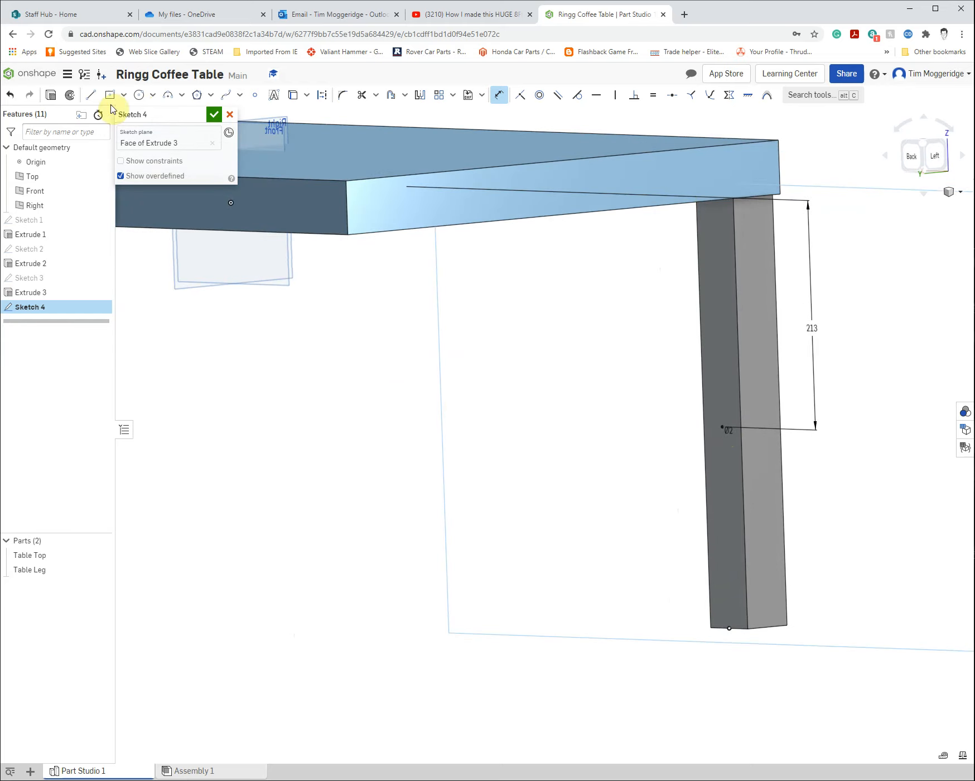
{"action": "left_click", "coordinate": [49, 97]}
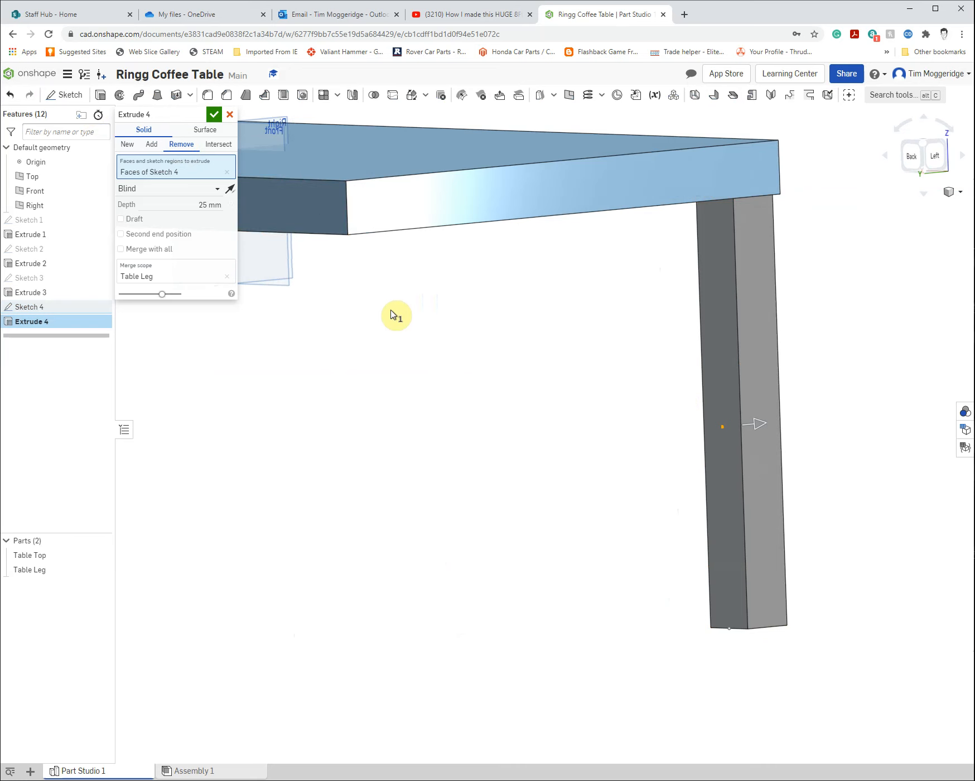
{"action": "left_click", "coordinate": [206, 202]}
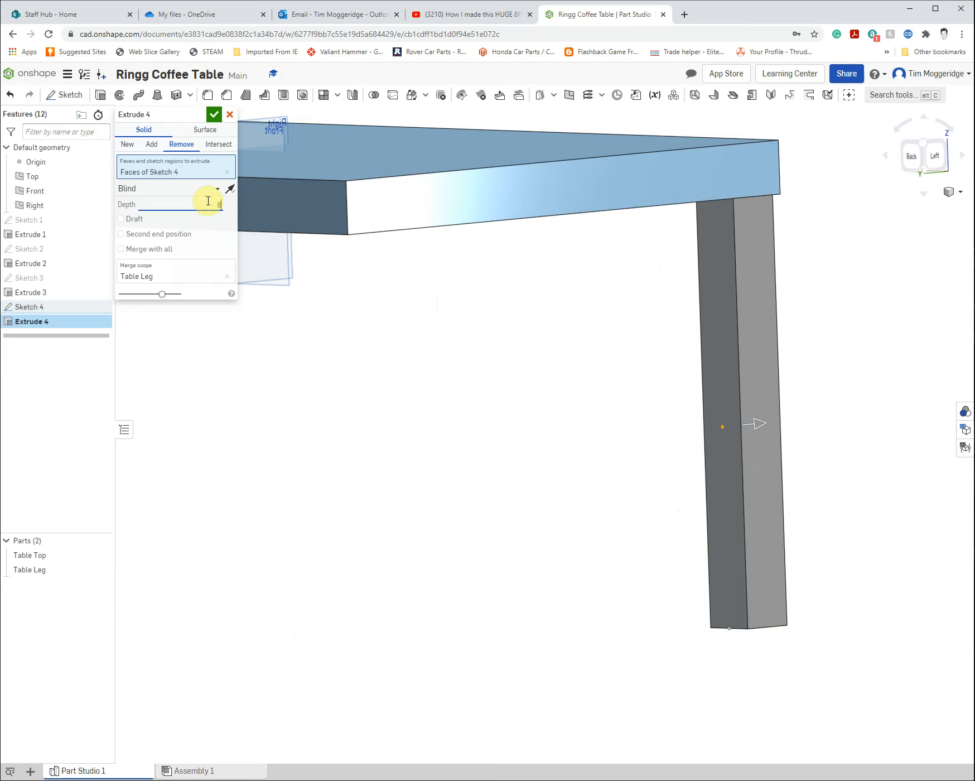
{"action": "left_click", "coordinate": [215, 115]}
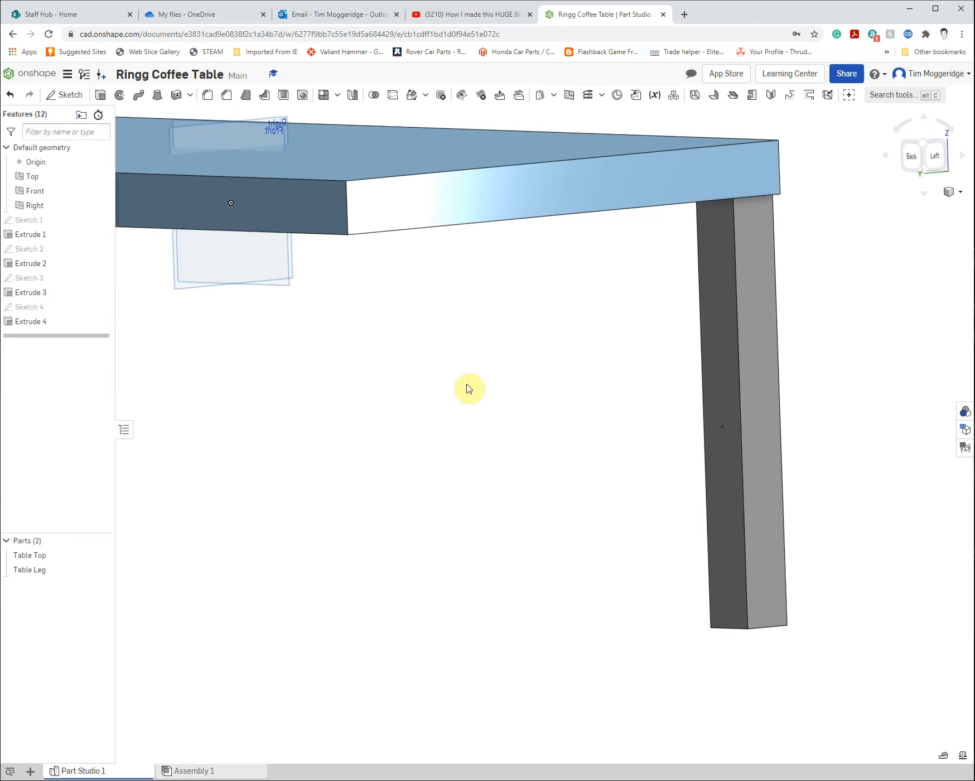
Step: Hide the Table Top part so that only the table leg is shown
{"action": "scroll", "coordinate": [703, 435], "scroll_direction": "up", "scroll_amount": 3}
{"action": "scroll", "coordinate": [709, 435], "scroll_direction": "up", "scroll_amount": 3}
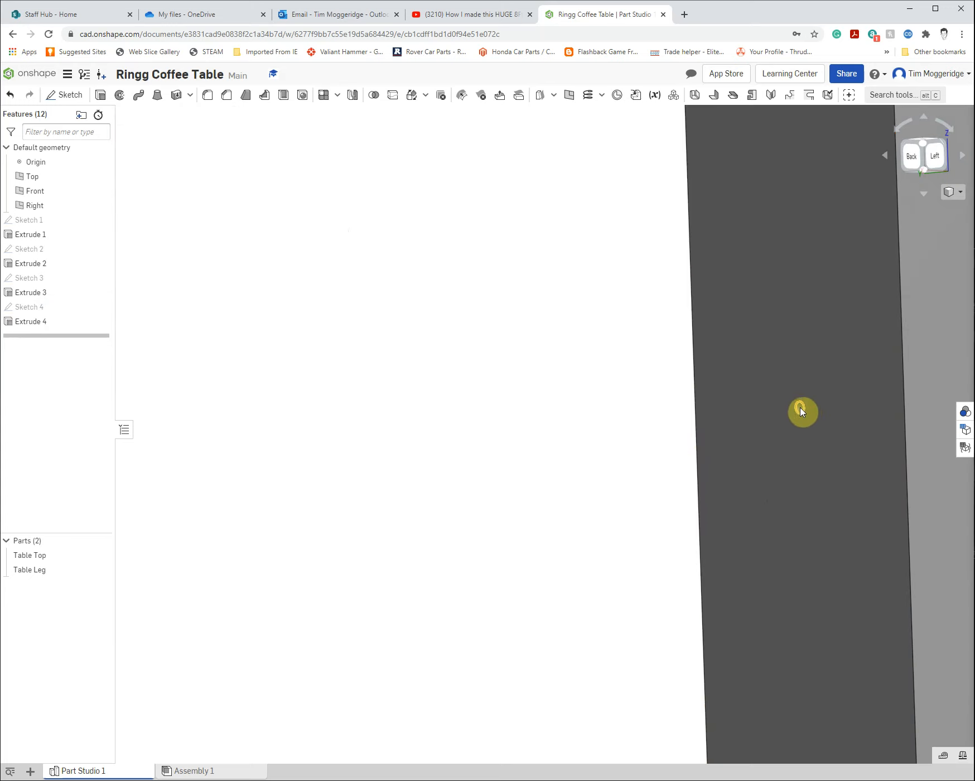
{"action": "scroll", "coordinate": [692, 408], "scroll_direction": "down", "scroll_amount": 5}
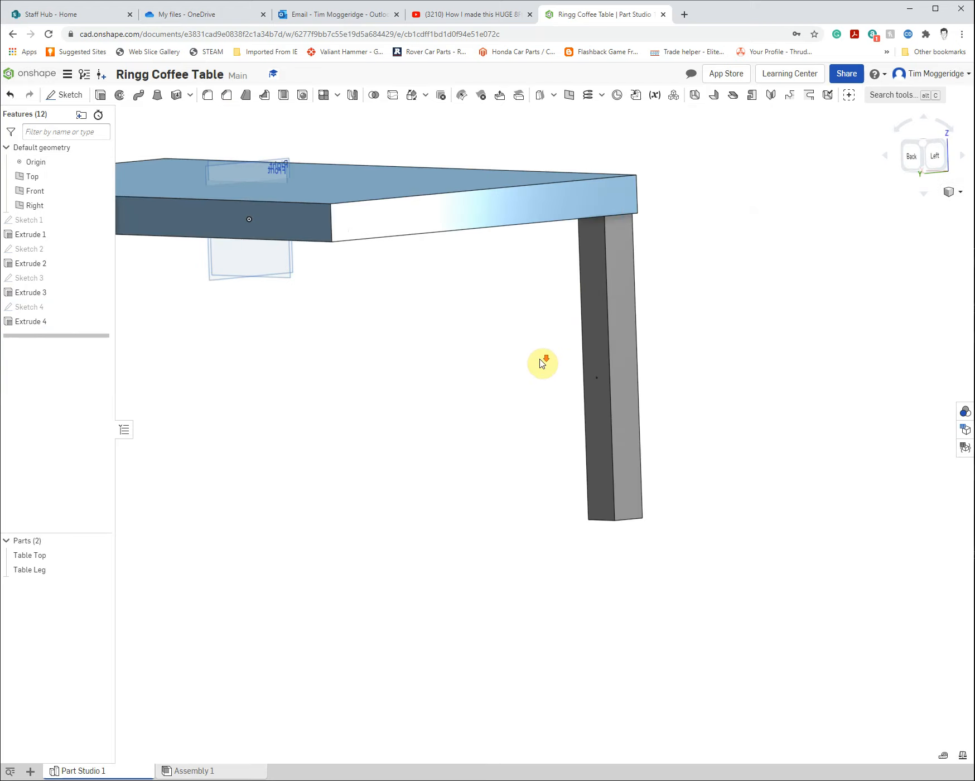
{"action": "scroll", "coordinate": [622, 200], "scroll_direction": "up", "scroll_amount": 3}
{"action": "scroll", "coordinate": [606, 222], "scroll_direction": "down", "scroll_amount": 1}
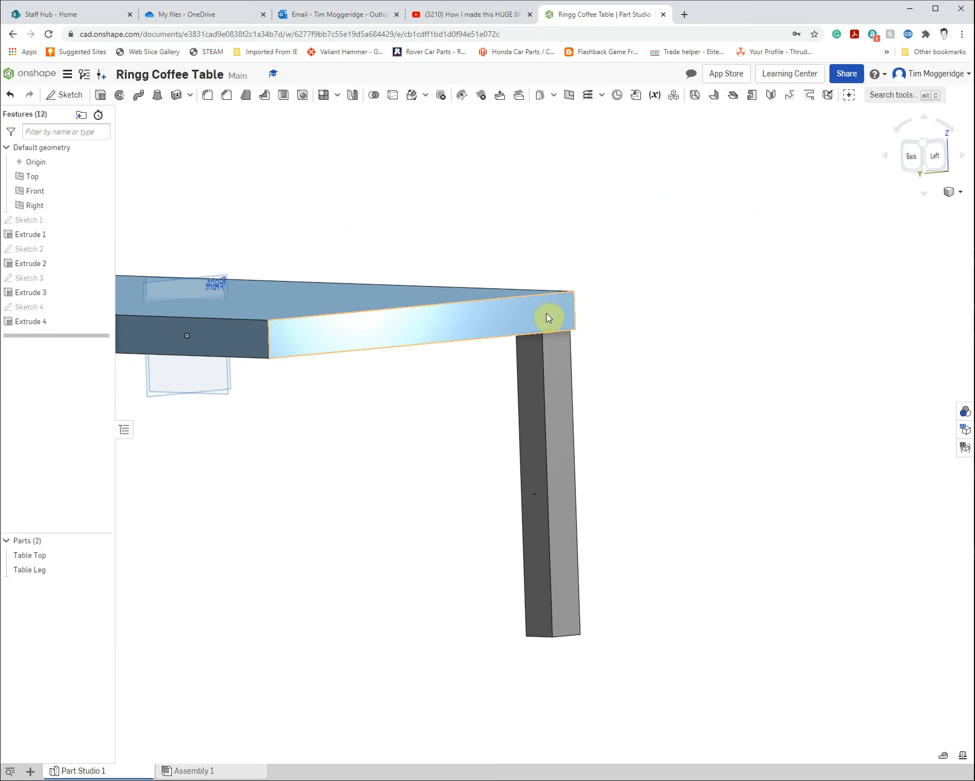
{"action": "mouse_move", "coordinate": [616, 332]}
{"action": "right_mouse_down"}
{"action": "mouse_move", "coordinate": [642, 383]}
{"action": "mouse_move", "coordinate": [635, 395]}
{"action": "mouse_move", "coordinate": [646, 299]}
{"action": "mouse_move", "coordinate": [622, 329]}
{"action": "mouse_move", "coordinate": [587, 337]}
{"action": "mouse_move", "coordinate": [647, 326]}
{"action": "mouse_move", "coordinate": [609, 319]}
{"action": "mouse_move", "coordinate": [605, 348]}
{"action": "right_mouse_up"}
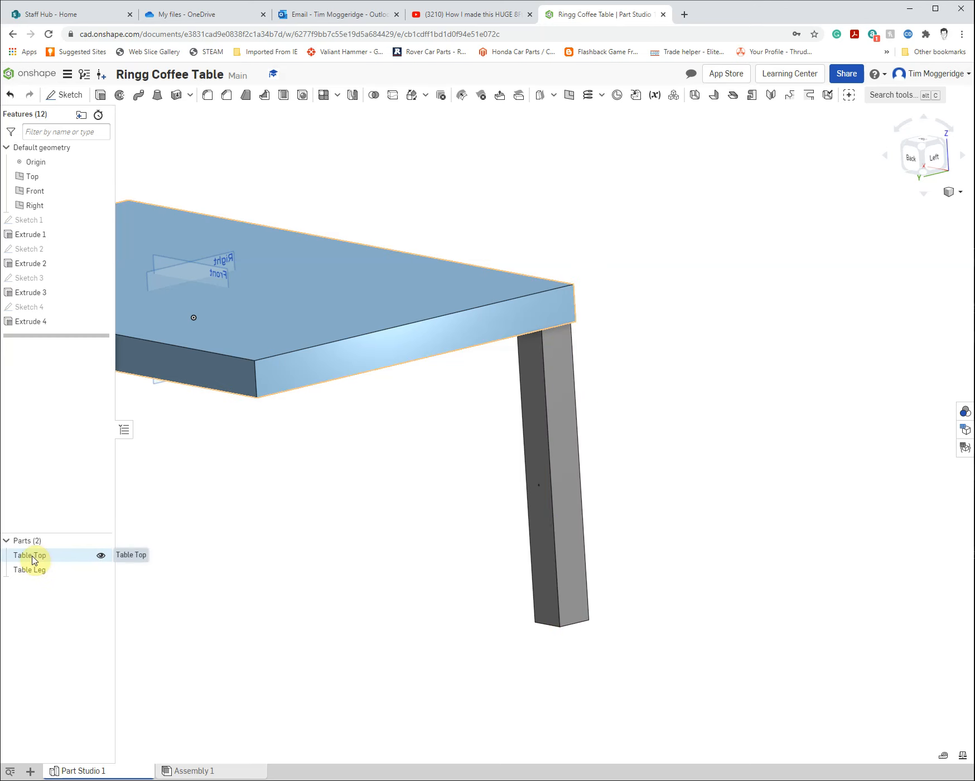
{"action": "left_click", "coordinate": [101, 556]}
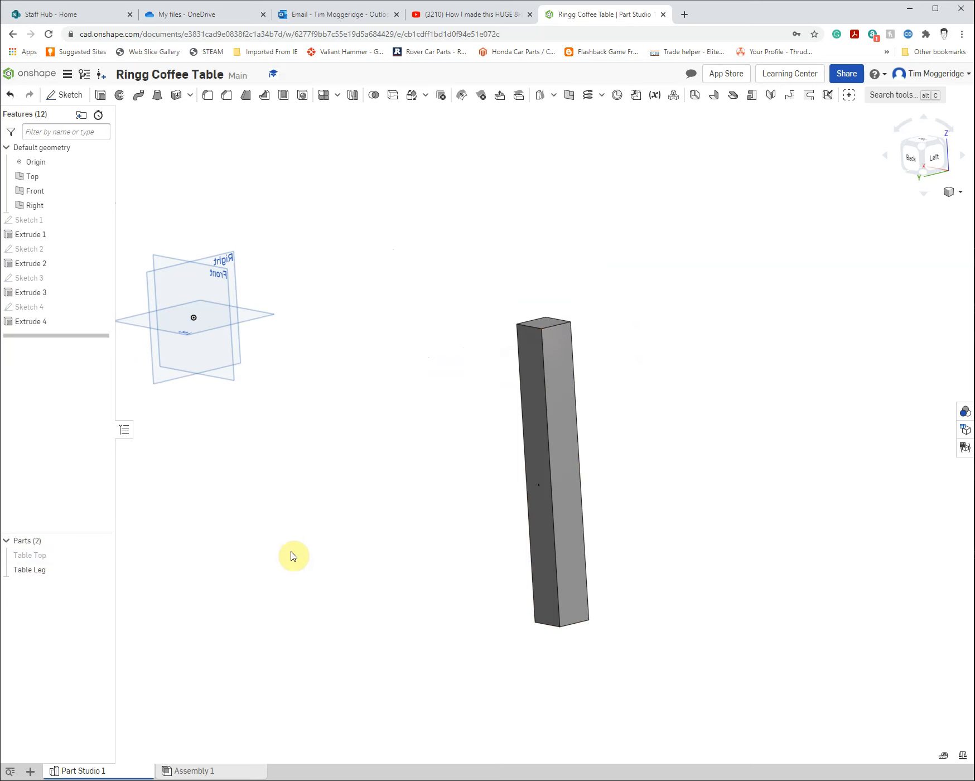
Step: Sketch a circle about 19 mm in diameter at the centre of the table leg's top end face
{"action": "mouse_move", "coordinate": [290, 524]}
{"action": "right_mouse_down"}
{"action": "mouse_move", "coordinate": [290, 496]}
{"action": "mouse_move", "coordinate": [283, 520]}
{"action": "right_mouse_up"}
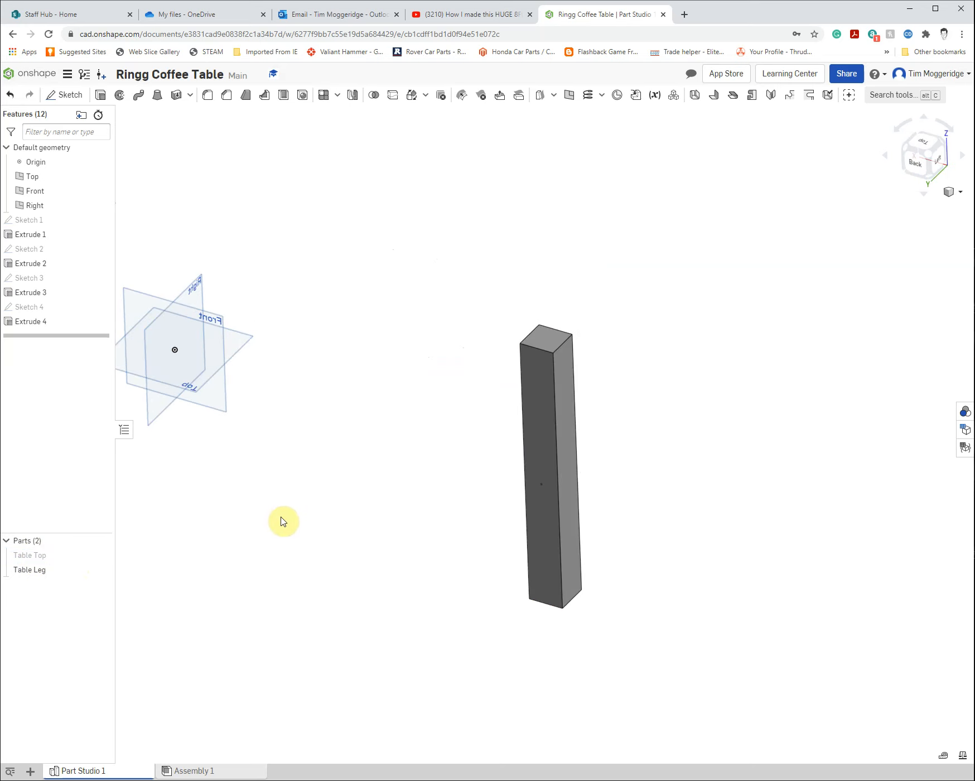
{"action": "right_click", "coordinate": [549, 342]}
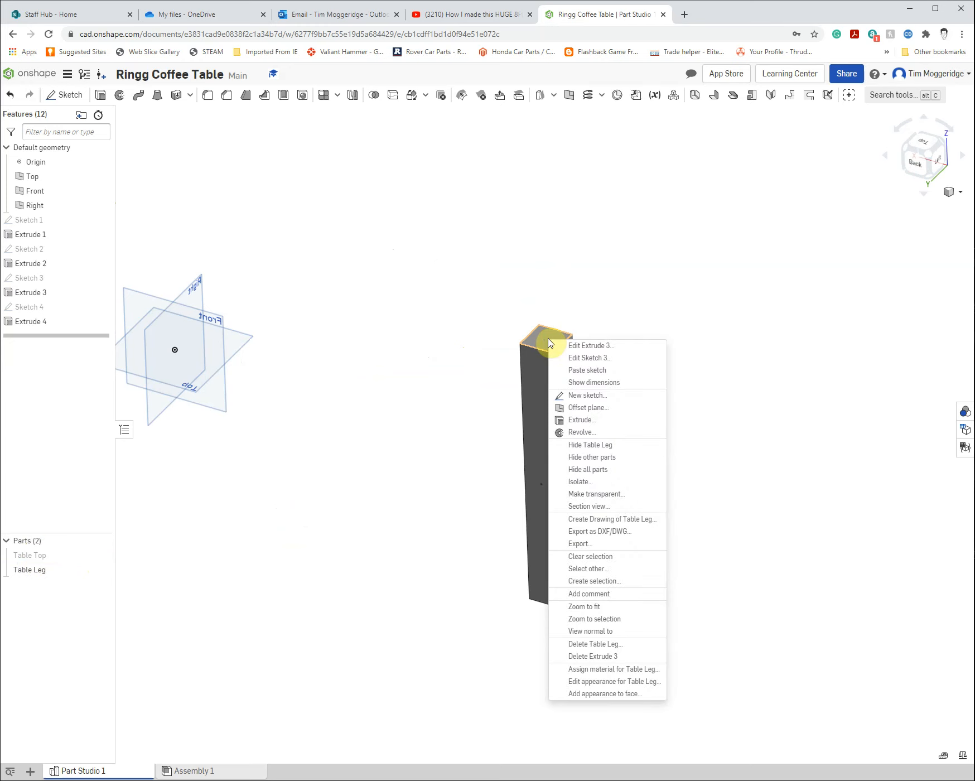
{"action": "left_click", "coordinate": [592, 396]}
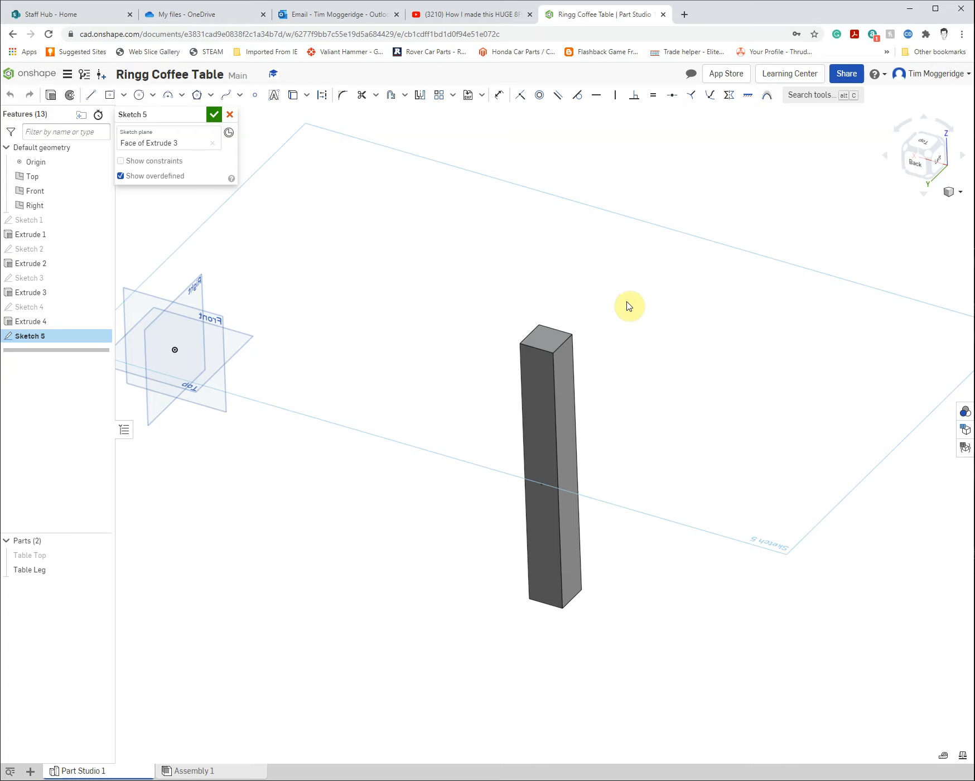
{"action": "key", "text": "n"}
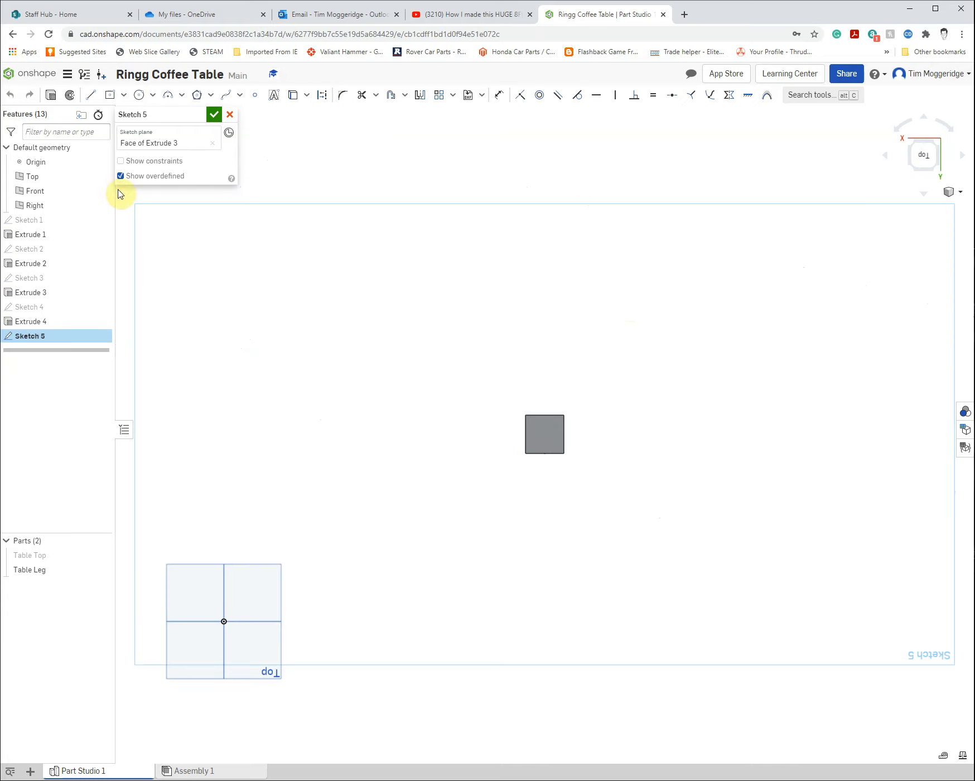
{"action": "left_click", "coordinate": [139, 95]}
{"action": "scroll", "coordinate": [544, 433], "scroll_direction": "up", "scroll_amount": 3}
{"action": "scroll", "coordinate": [545, 432], "scroll_direction": "up", "scroll_amount": 2}
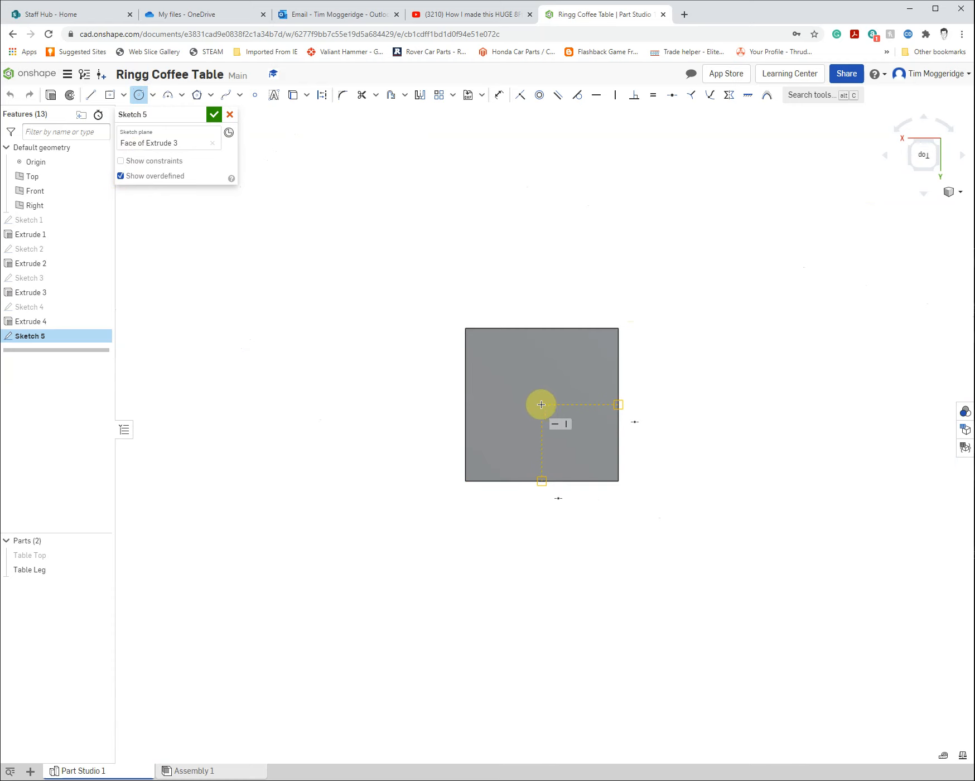
{"action": "left_click_drag", "start_coordinate": [541, 404], "coordinate": [561, 422]}
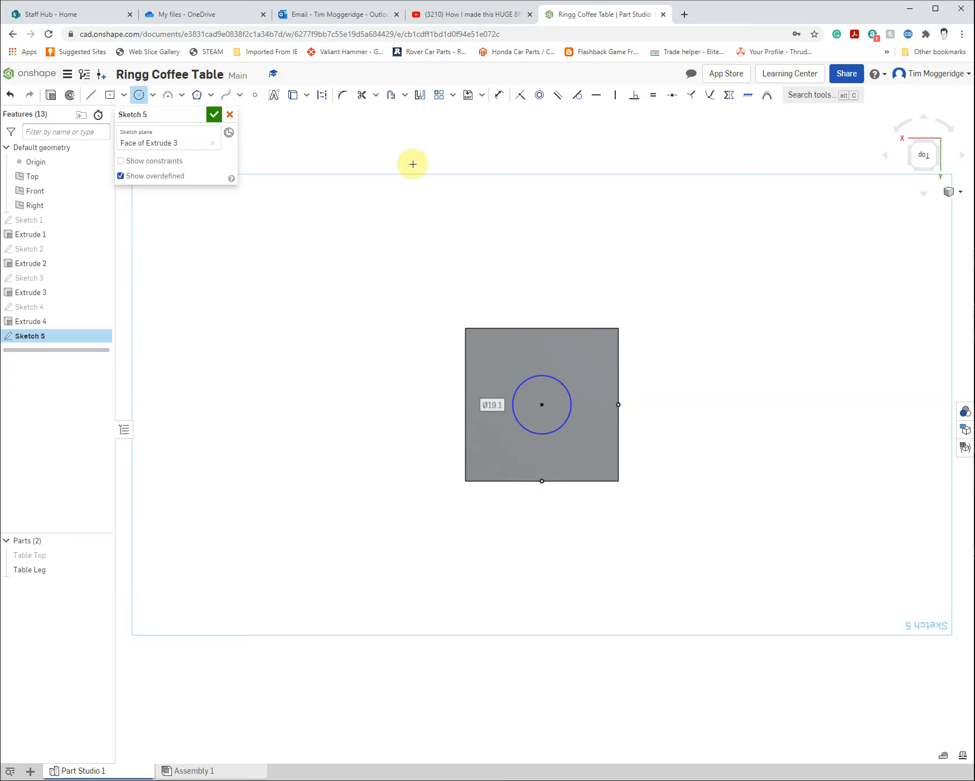
Step: Dimension the circle on the leg's end face and set its diameter to 6 mm
{"action": "left_click", "coordinate": [499, 95]}
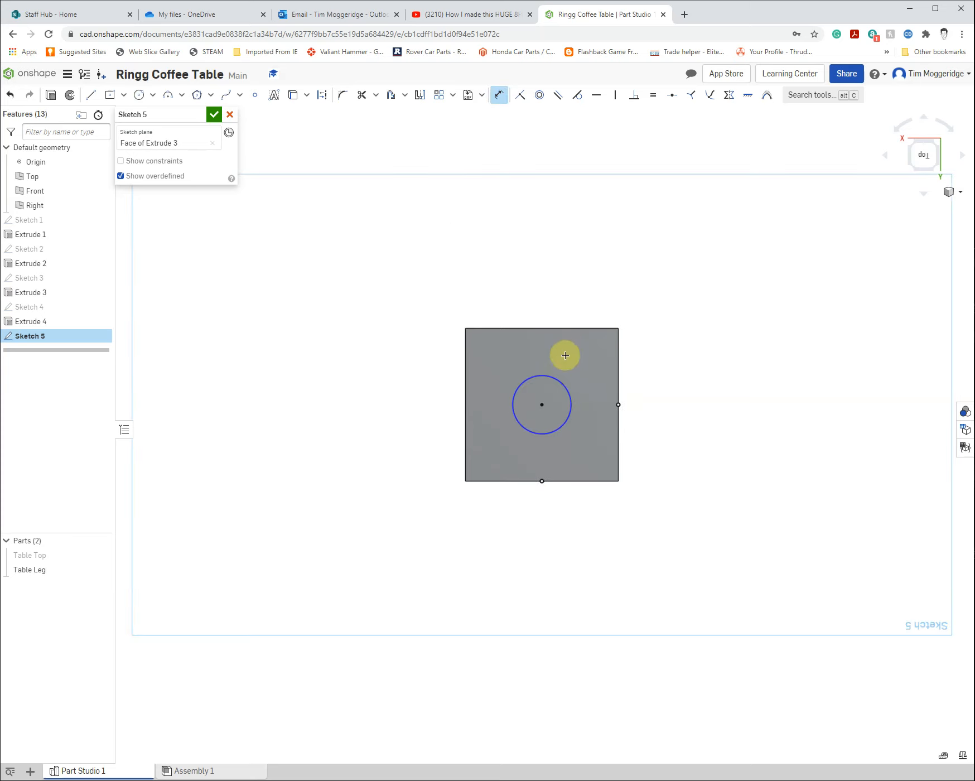
{"action": "left_click", "coordinate": [558, 379]}
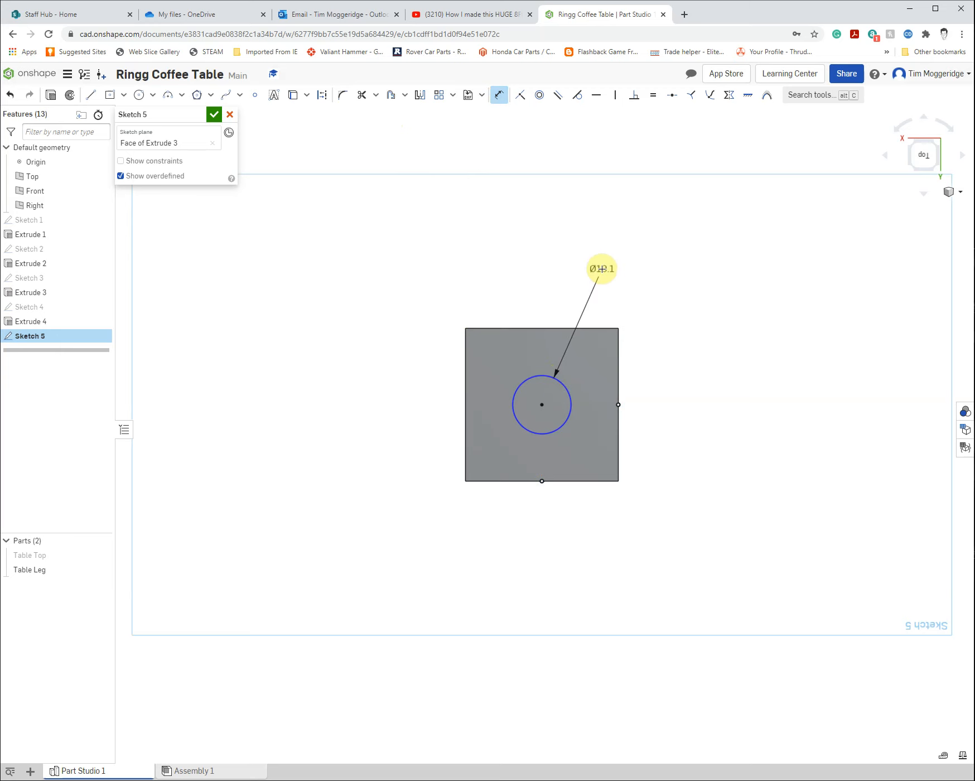
{"action": "left_click", "coordinate": [601, 269]}
{"action": "type", "text": "6"}
{"action": "key", "text": "Return"}
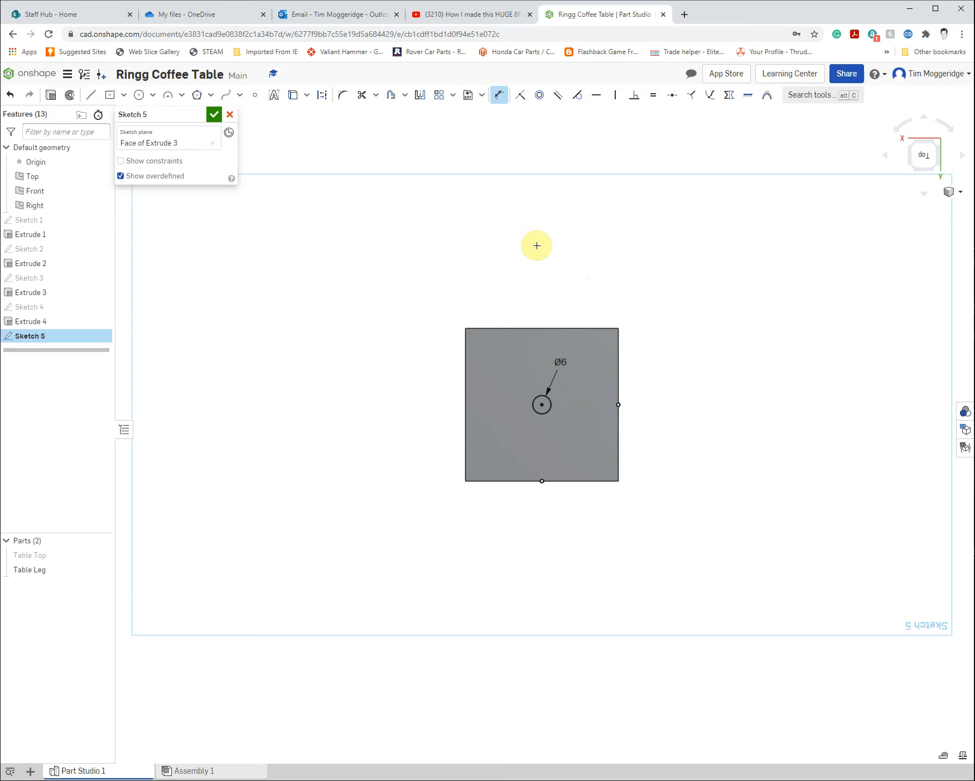
Step: Cut the 6 mm circle into the top end of the table leg with a blind Remove extrude 40 mm deep
{"action": "right_click_drag", "start_coordinate": [700, 418], "coordinate": [704, 387]}
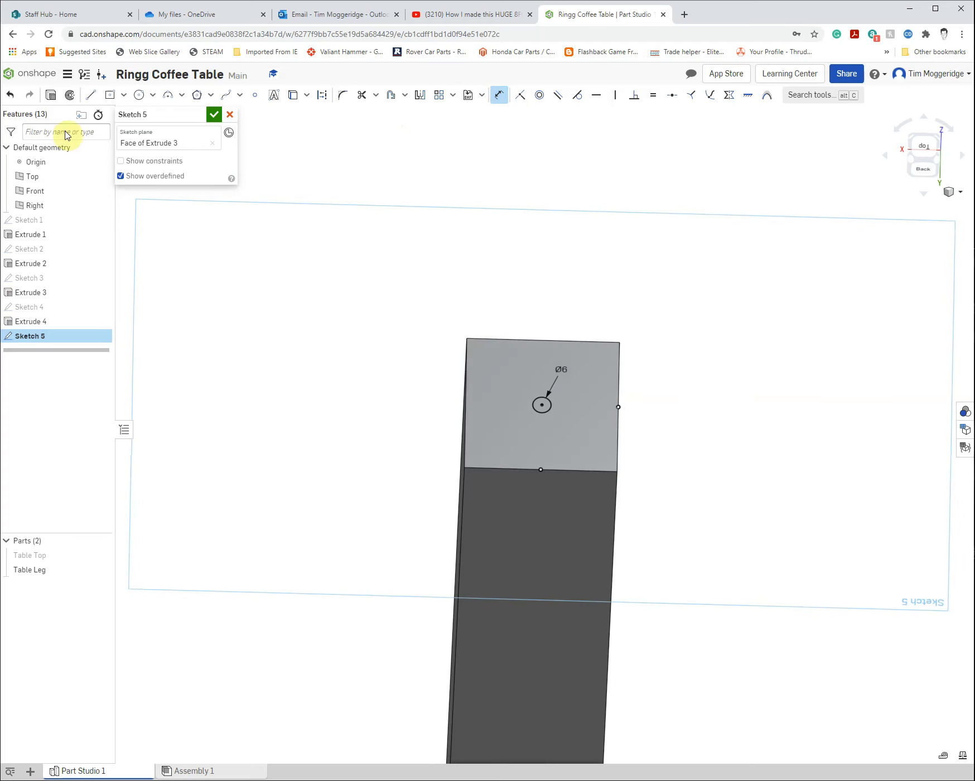
{"action": "left_click", "coordinate": [50, 95]}
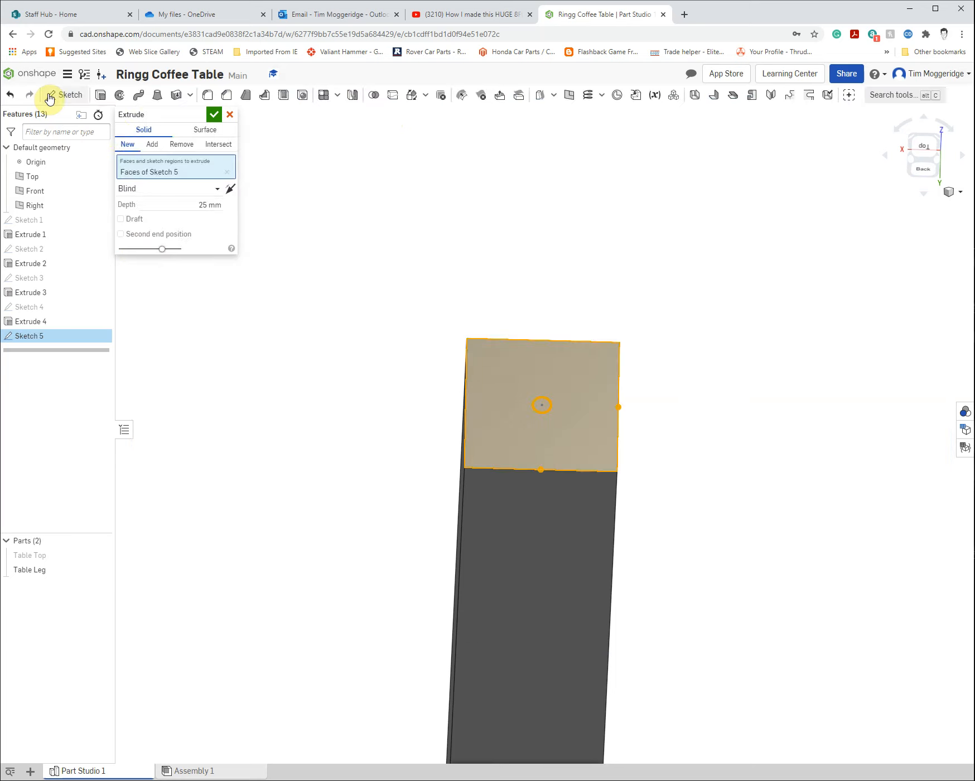
{"action": "left_click", "coordinate": [180, 149]}
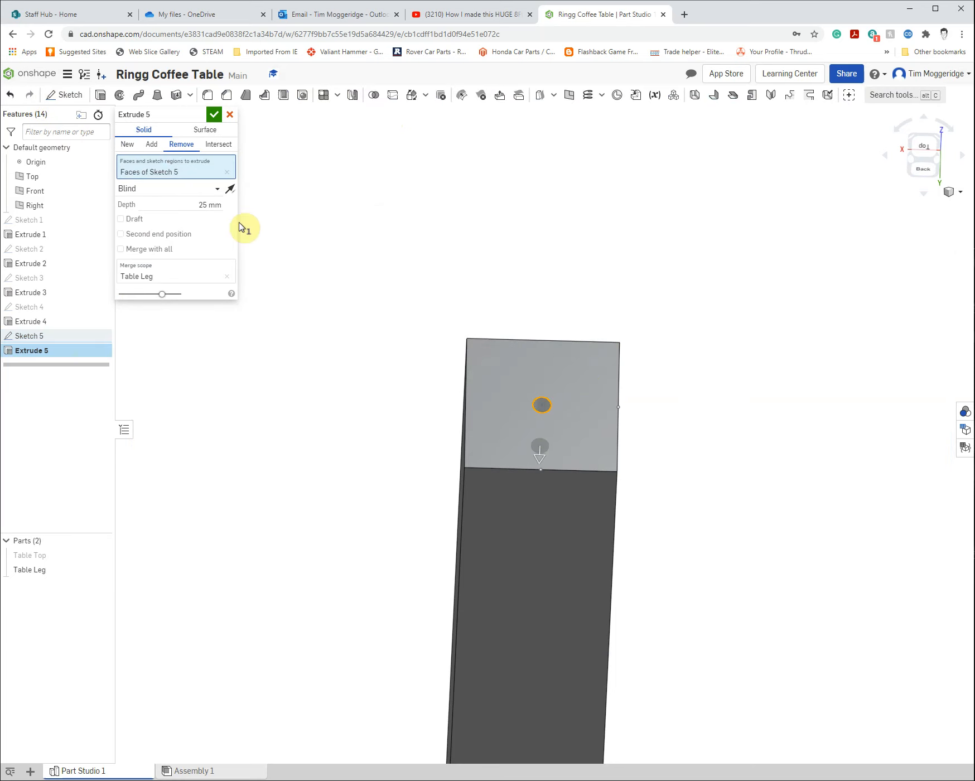
{"action": "left_click", "coordinate": [202, 203]}
{"action": "double_click", "coordinate": [202, 203]}
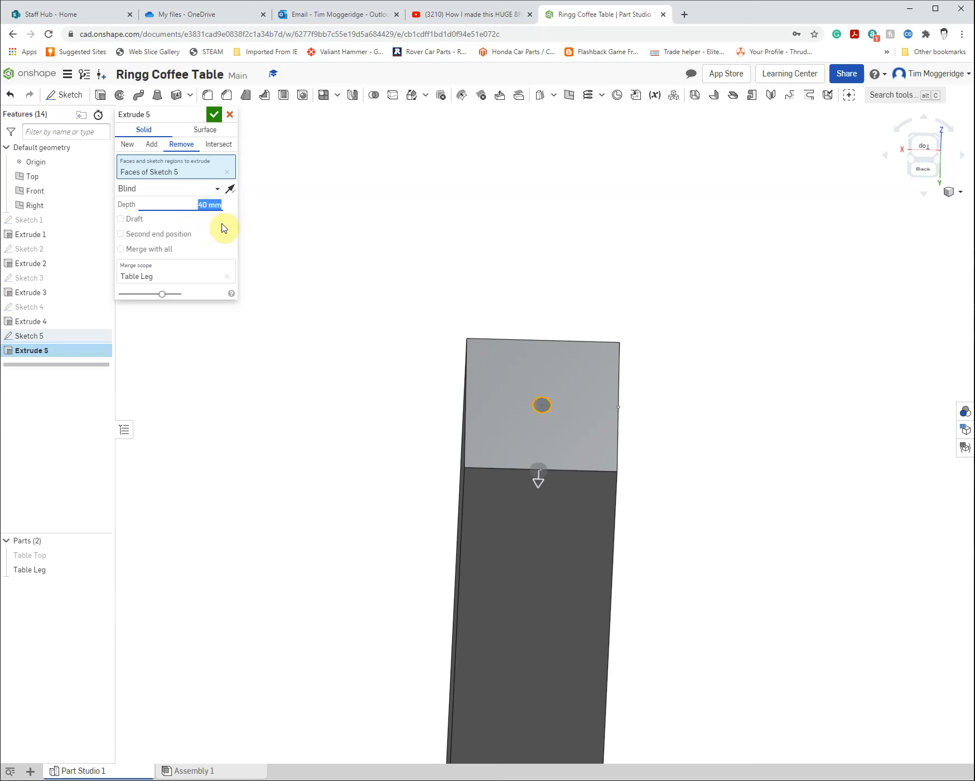
{"action": "left_click", "coordinate": [214, 114]}
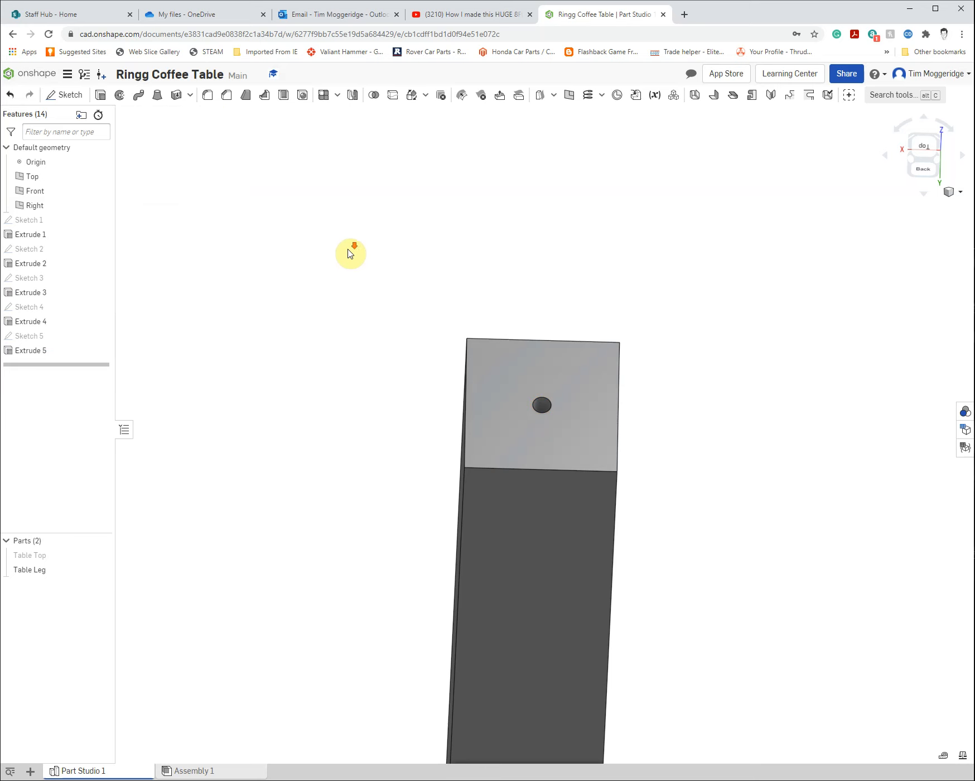
Step: Show the hidden Table Top part again and view it together with the leg
{"action": "scroll", "coordinate": [350, 253], "scroll_direction": "down", "scroll_amount": 5}
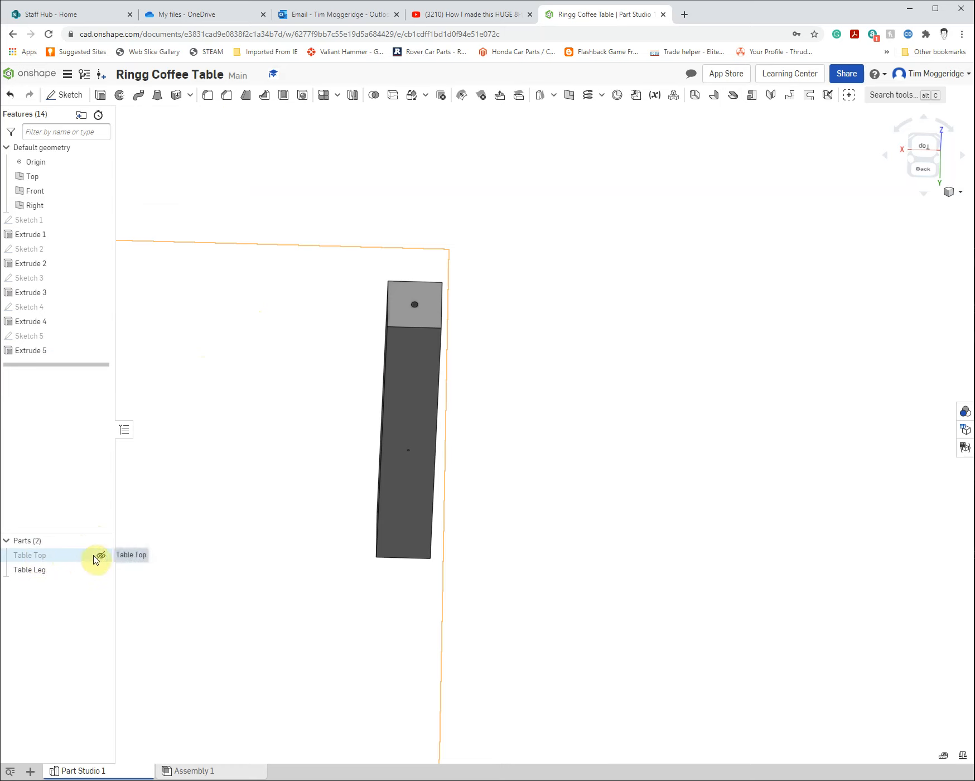
{"action": "left_click", "coordinate": [102, 557]}
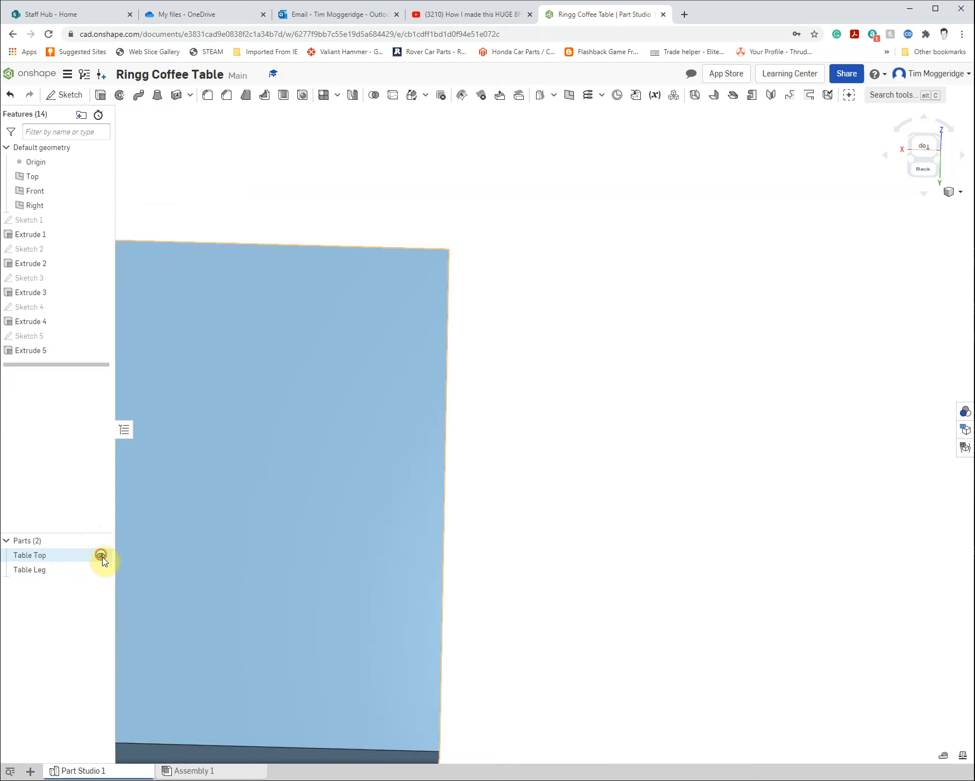
{"action": "scroll", "coordinate": [255, 543], "scroll_direction": "down", "scroll_amount": 5}
{"action": "mouse_move", "coordinate": [277, 626]}
{"action": "right_mouse_down"}
{"action": "mouse_move", "coordinate": [268, 636]}
{"action": "mouse_move", "coordinate": [277, 600]}
{"action": "mouse_move", "coordinate": [252, 579]}
{"action": "mouse_move", "coordinate": [385, 585]}
{"action": "mouse_move", "coordinate": [276, 614]}
{"action": "mouse_move", "coordinate": [291, 629]}
{"action": "mouse_move", "coordinate": [274, 629]}
{"action": "mouse_move", "coordinate": [275, 611]}
{"action": "right_mouse_up"}
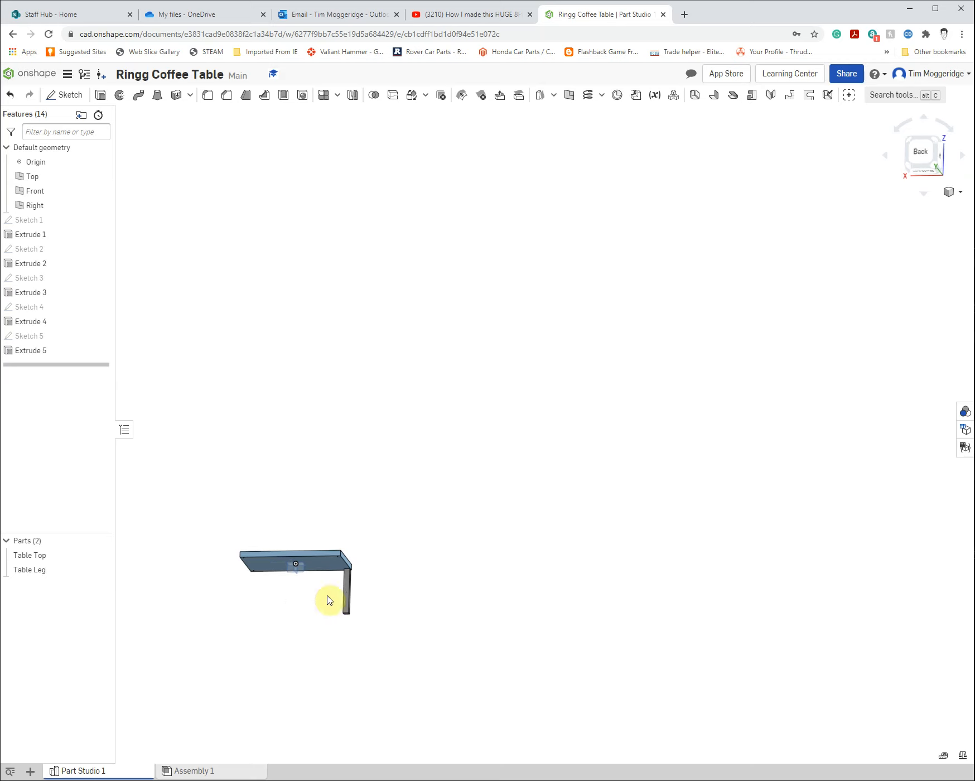
{"action": "right_click_drag", "start_coordinate": [265, 611], "coordinate": [286, 599]}
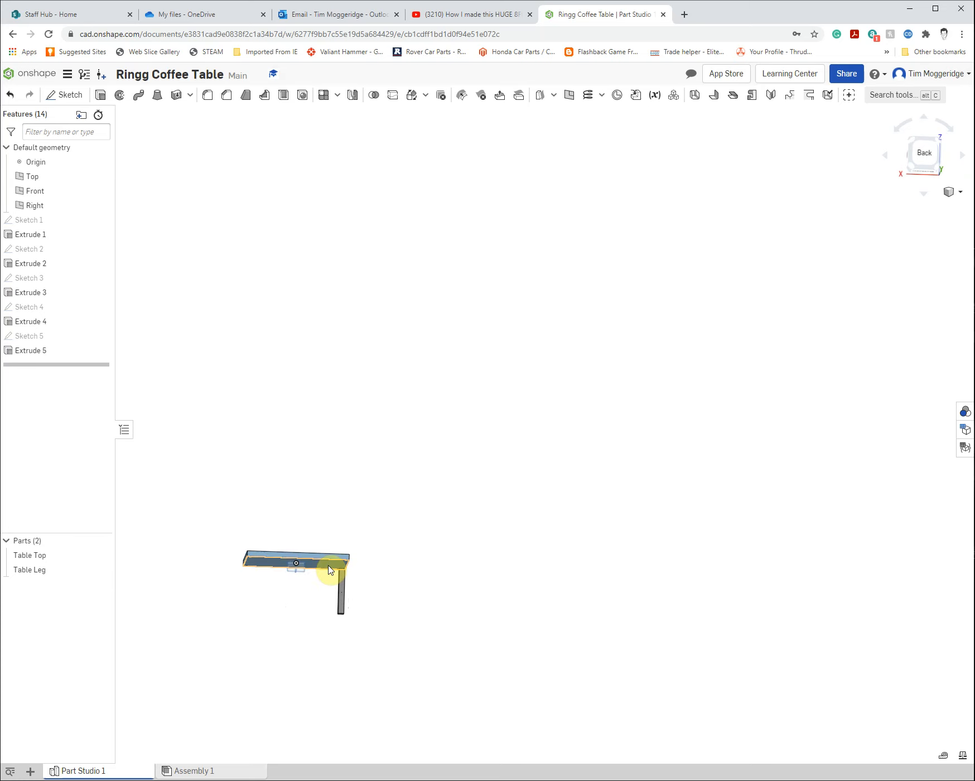
Step: Create a plane offset 190 mm below the underside of the table top
{"action": "mouse_move", "coordinate": [395, 579]}
{"action": "right_mouse_down"}
{"action": "mouse_move", "coordinate": [396, 605]}
{"action": "mouse_move", "coordinate": [392, 577]}
{"action": "right_mouse_up"}
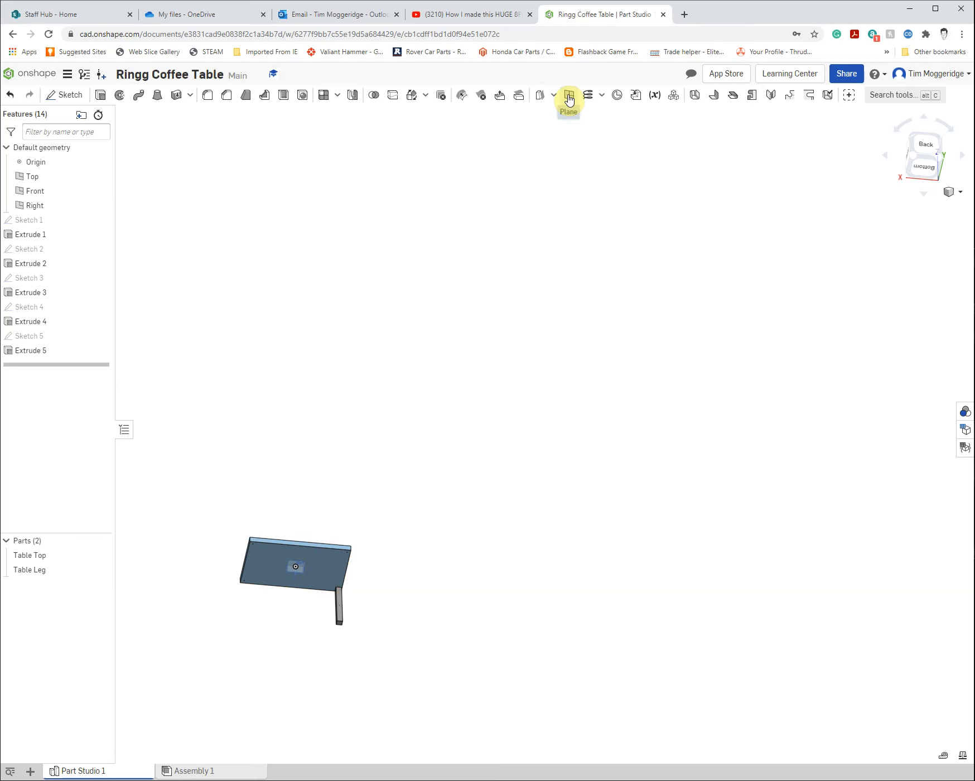
{"action": "left_click", "coordinate": [569, 98]}
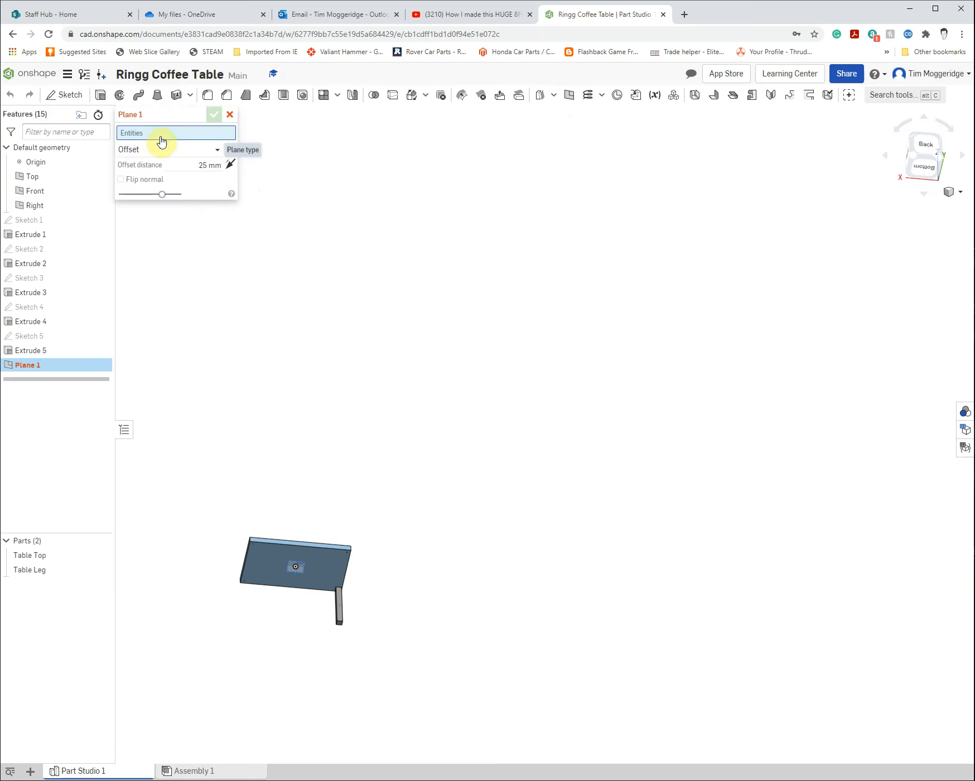
{"action": "left_click", "coordinate": [265, 571]}
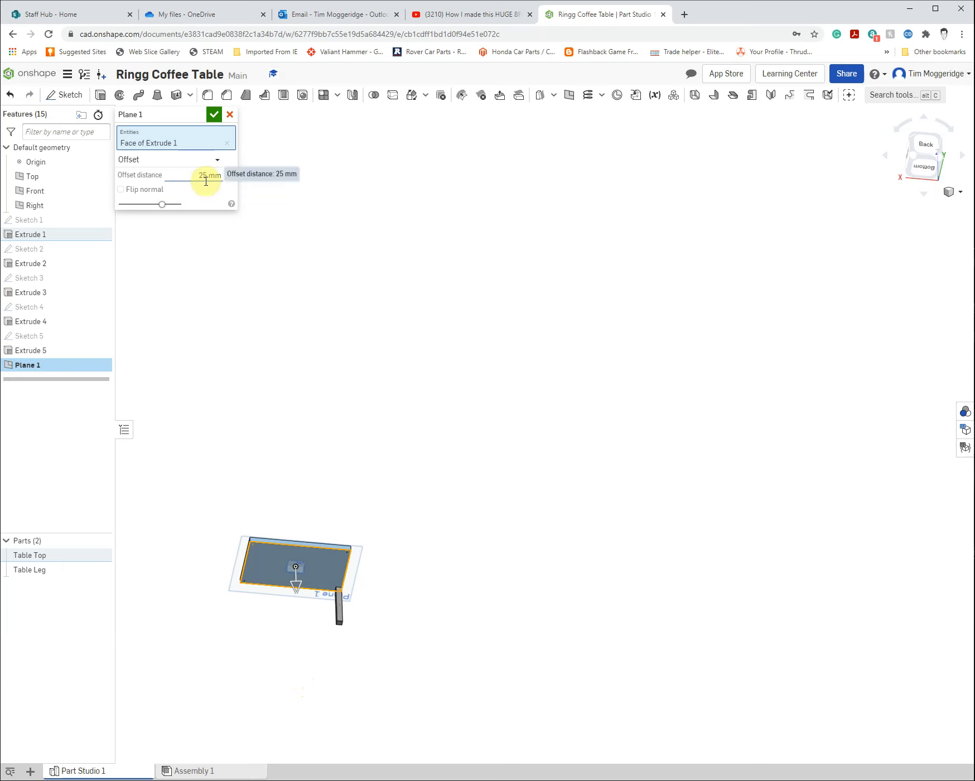
{"action": "right_click_drag", "start_coordinate": [330, 305], "coordinate": [326, 350]}
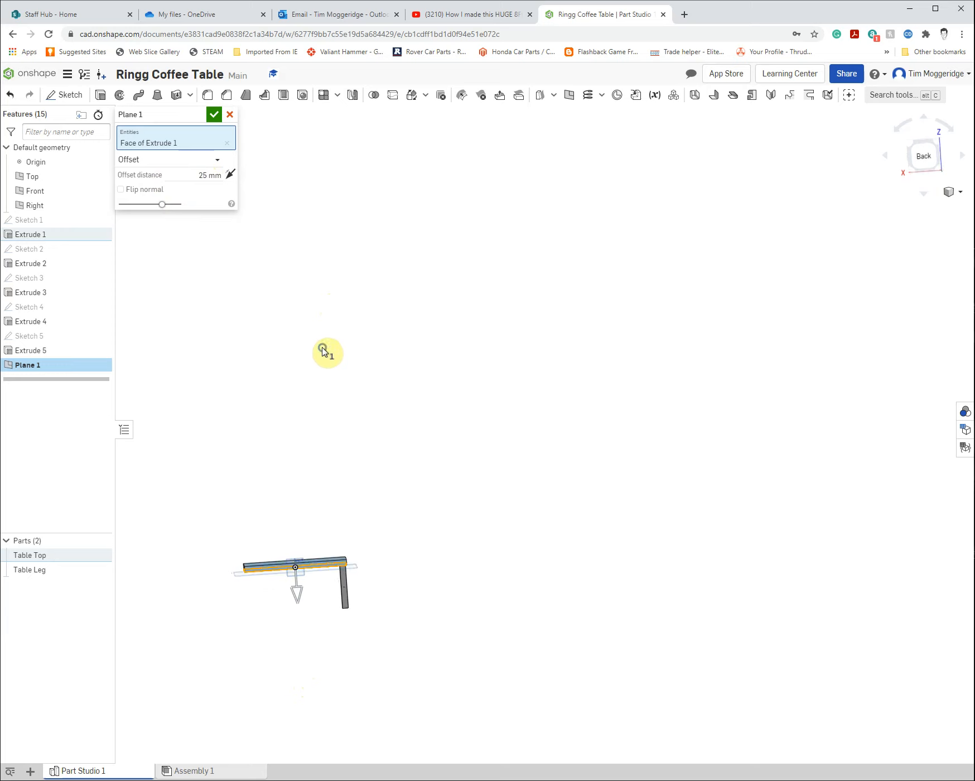
{"action": "scroll", "coordinate": [254, 583], "scroll_direction": "up", "scroll_amount": 5}
{"action": "scroll", "coordinate": [252, 590], "scroll_direction": "up", "scroll_amount": 4}
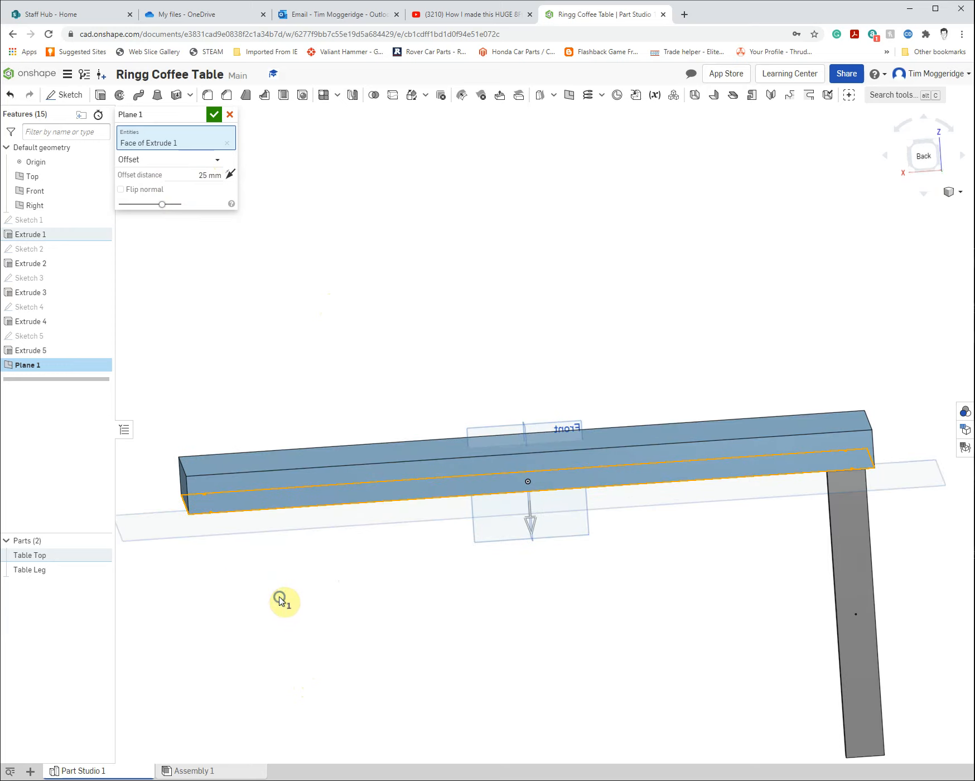
{"action": "right_click_drag", "start_coordinate": [280, 597], "coordinate": [281, 596]}
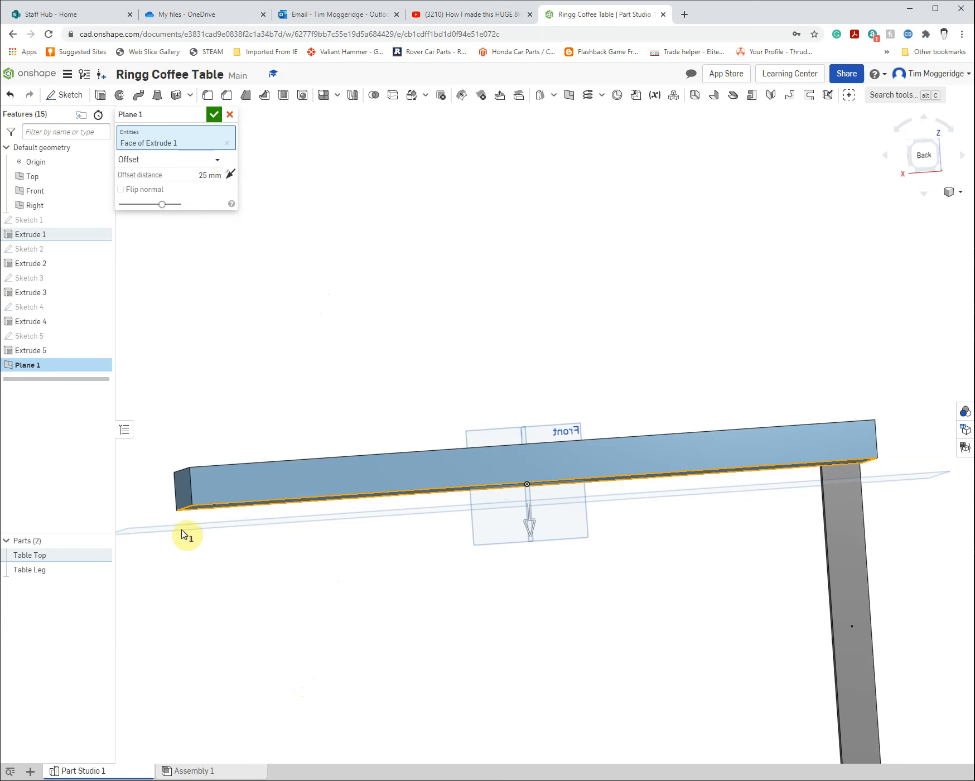
{"action": "left_click", "coordinate": [202, 174]}
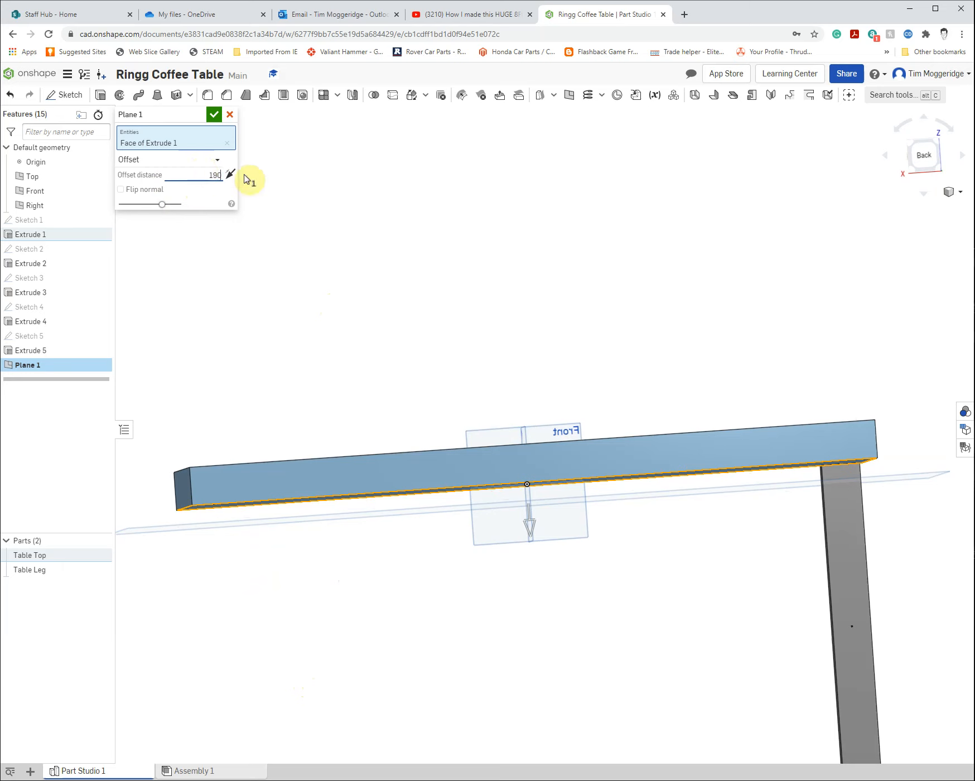
{"action": "key", "text": "Return"}
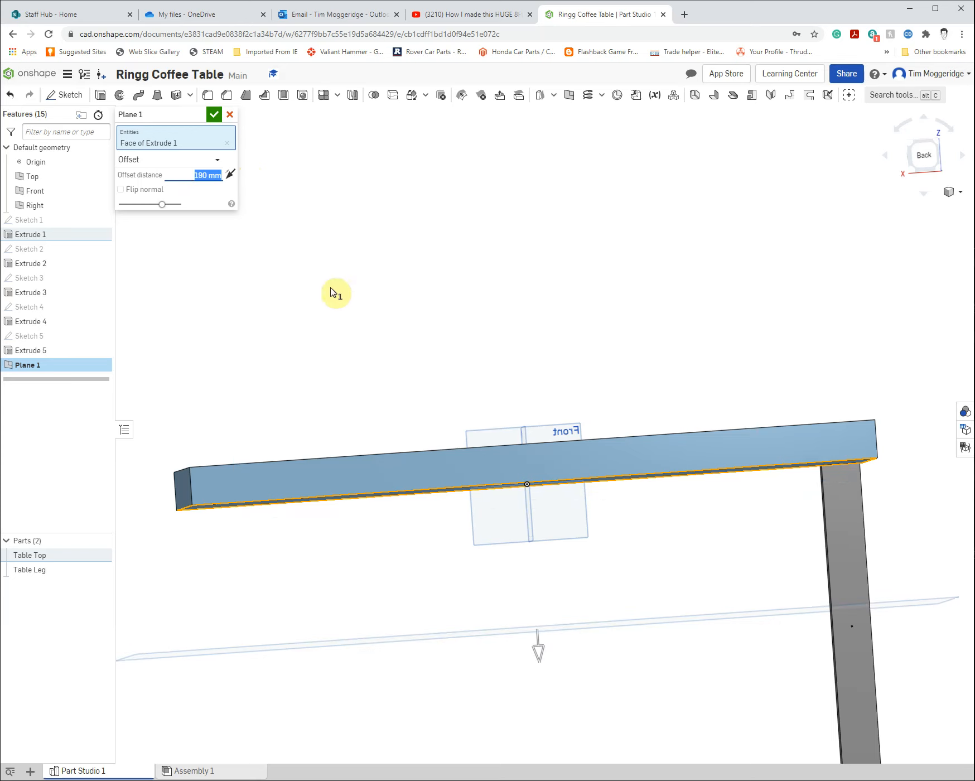
{"action": "left_click", "coordinate": [216, 115]}
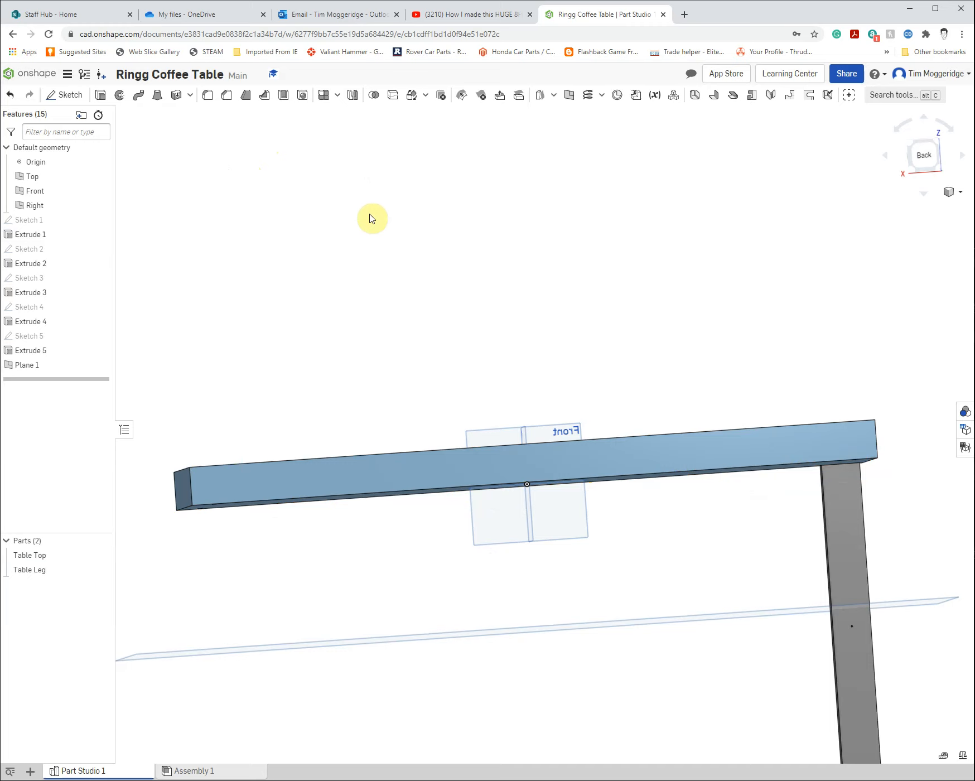
Step: Sketch a centre-point rectangle about 811 by 364 mm on the offset plane, centred on the origin
{"action": "scroll", "coordinate": [372, 218], "scroll_direction": "down", "scroll_amount": 3}
{"action": "right_click_drag", "start_coordinate": [498, 482], "coordinate": [498, 472]}
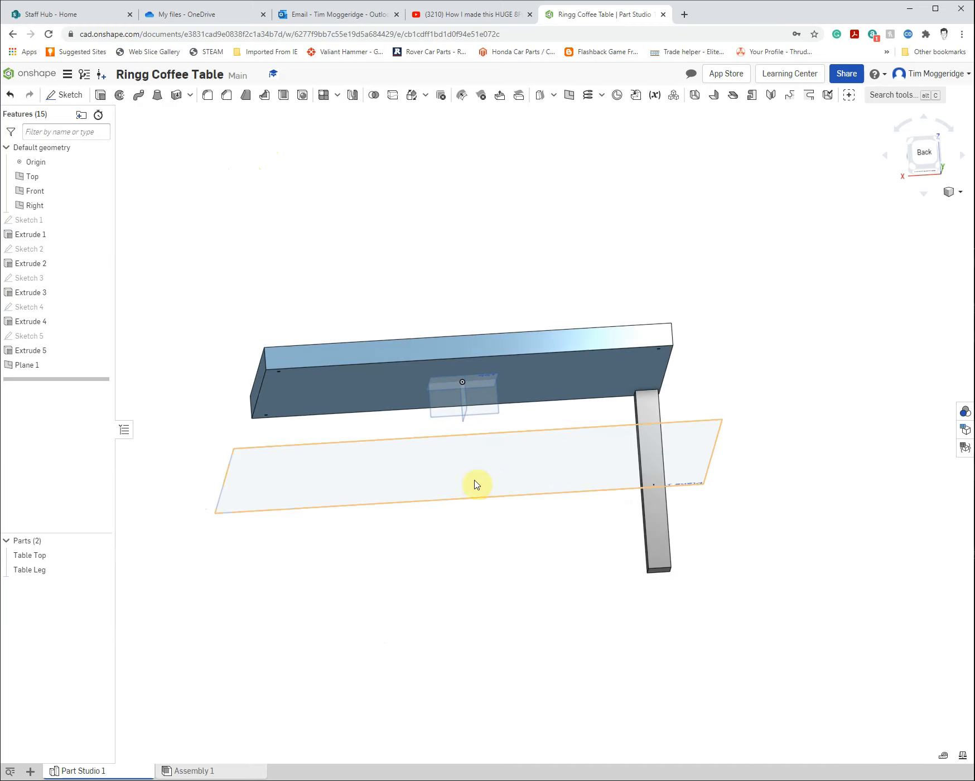
{"action": "right_click", "coordinate": [475, 478]}
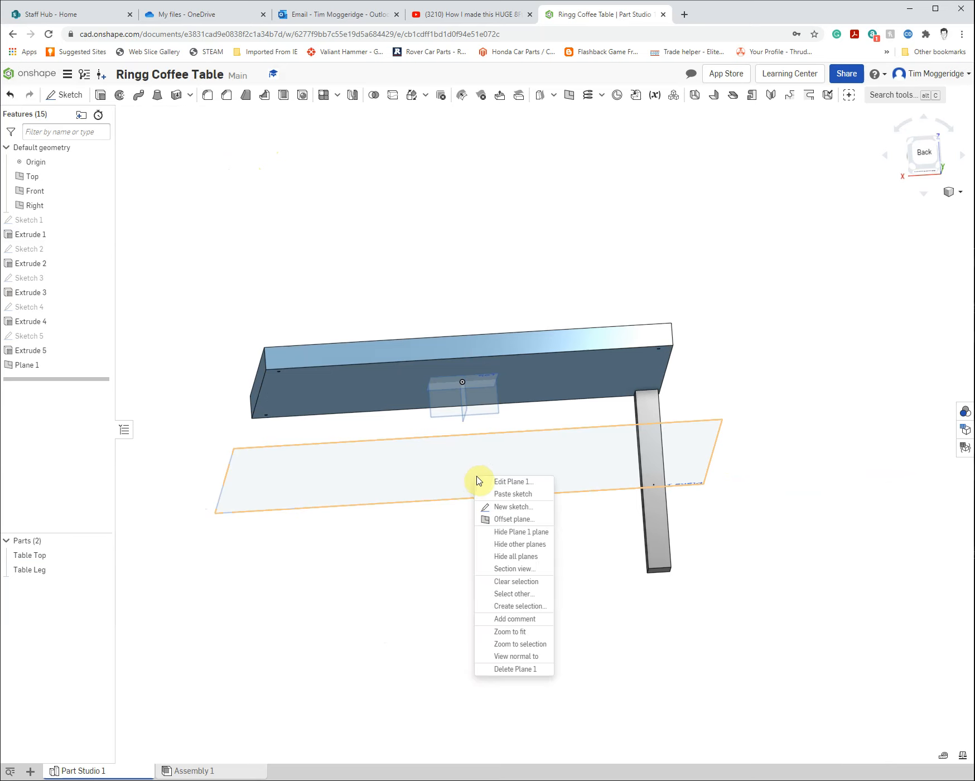
{"action": "left_click", "coordinate": [504, 507]}
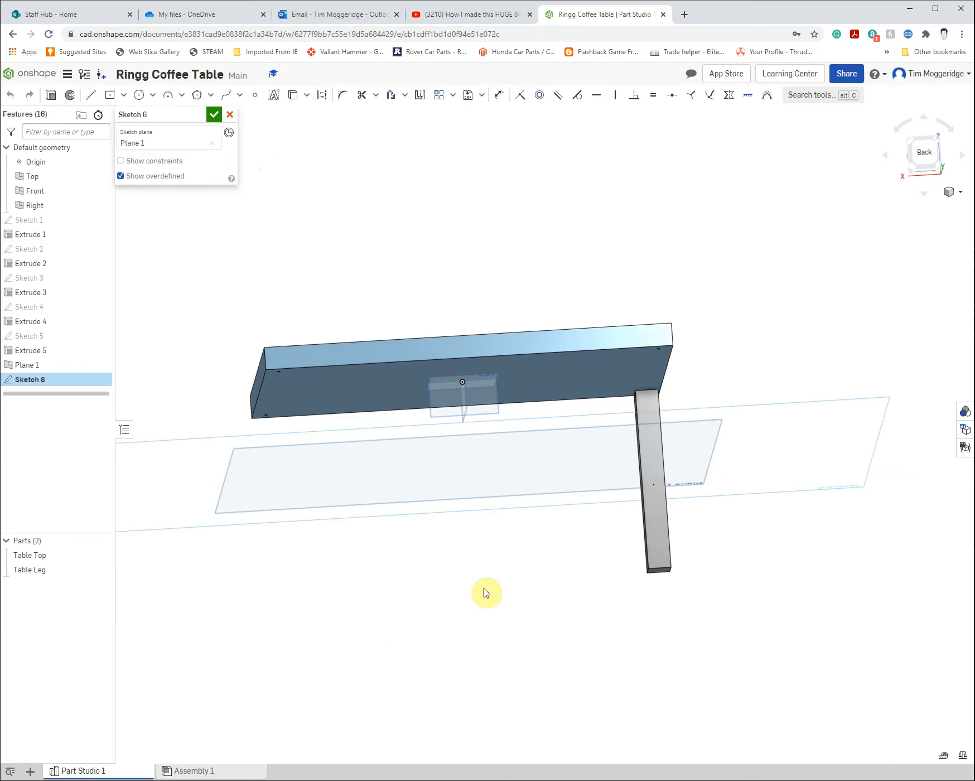
{"action": "key", "text": "n"}
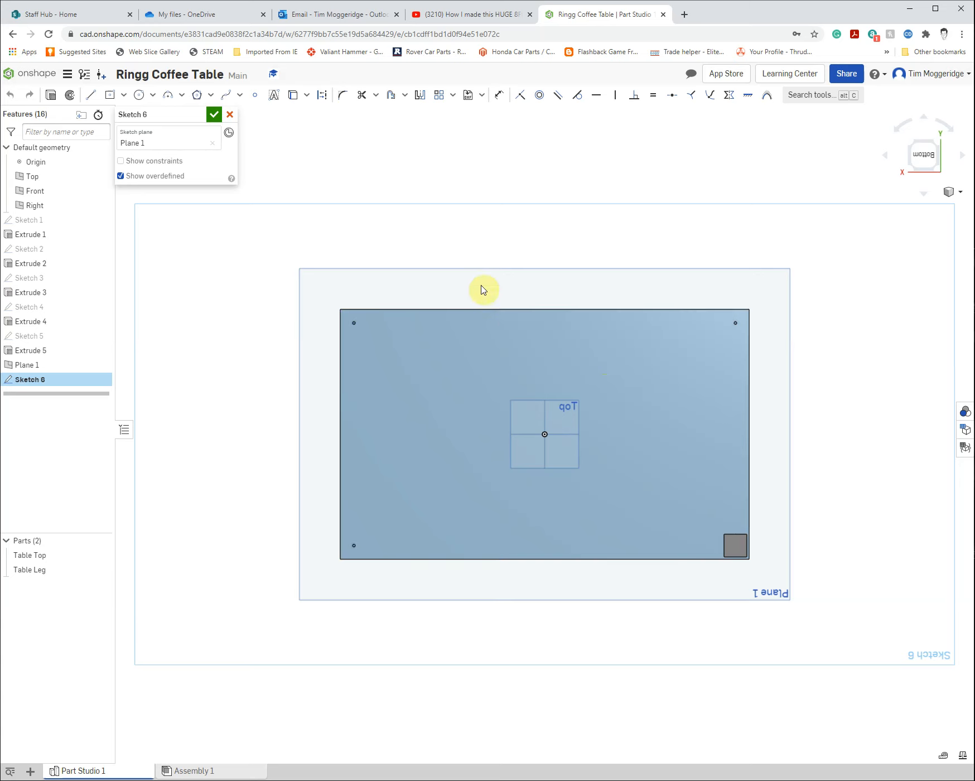
{"action": "left_click", "coordinate": [109, 97]}
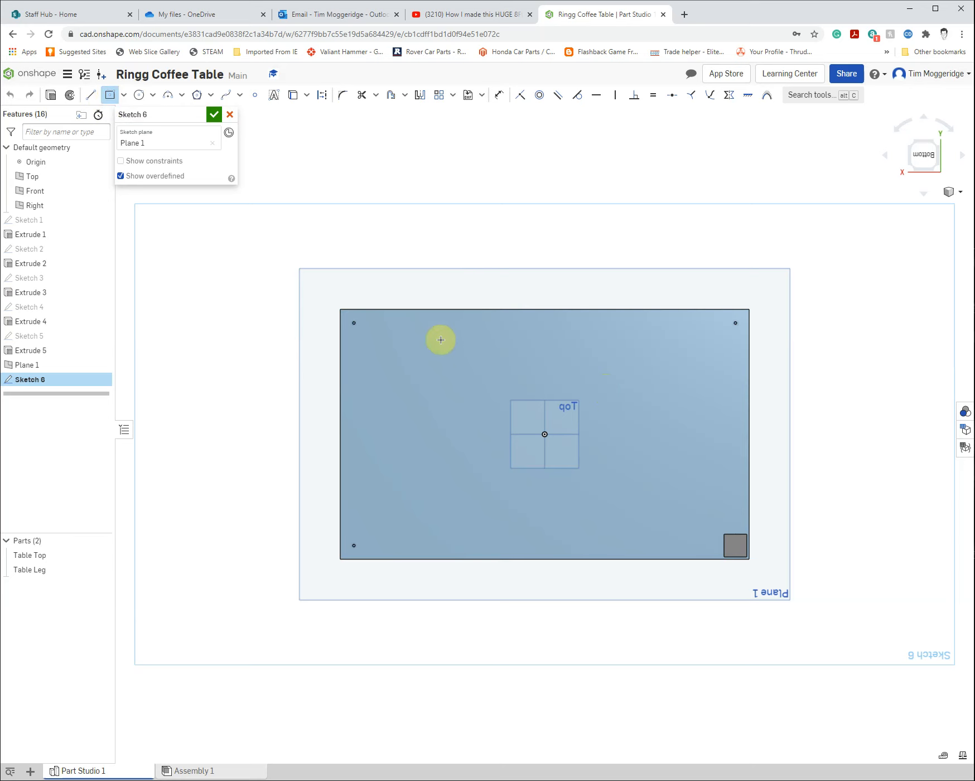
{"action": "left_click", "coordinate": [542, 433]}
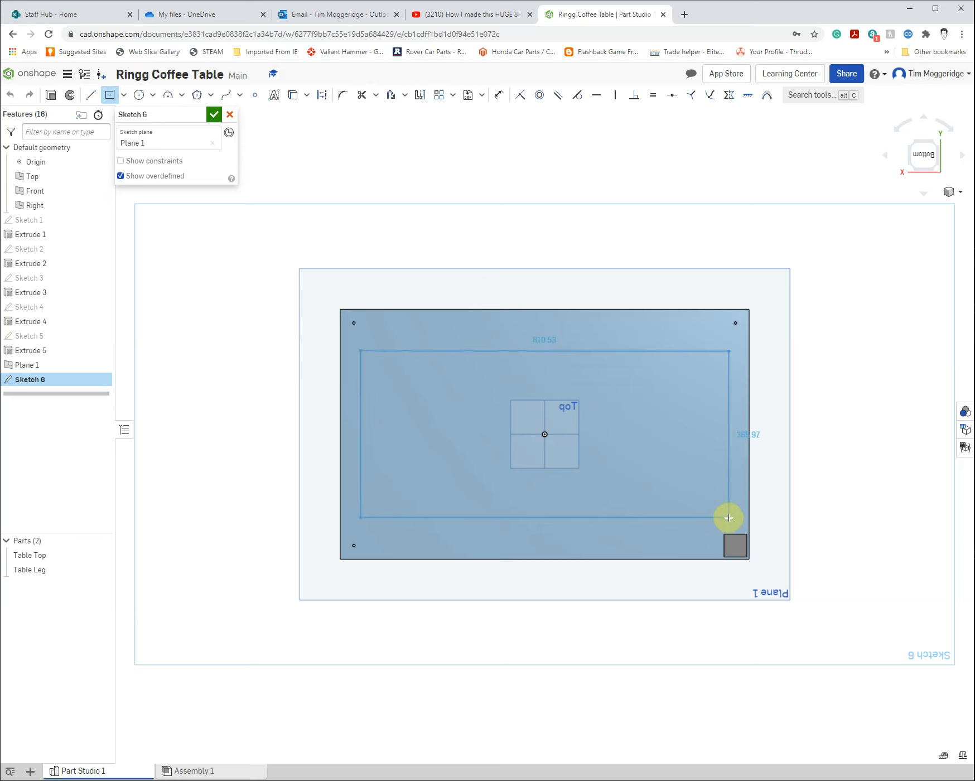
{"action": "left_click", "coordinate": [729, 517]}
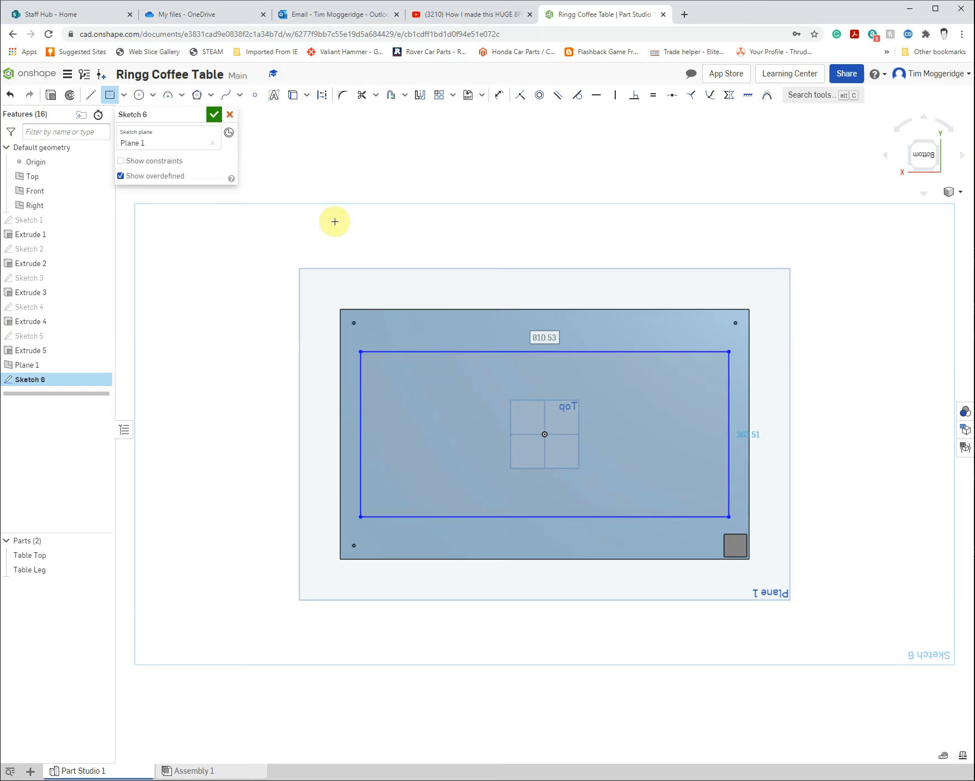
Step: Dimension the long side of the shelf rectangle and set it to 880 mm
{"action": "left_click", "coordinate": [500, 100]}
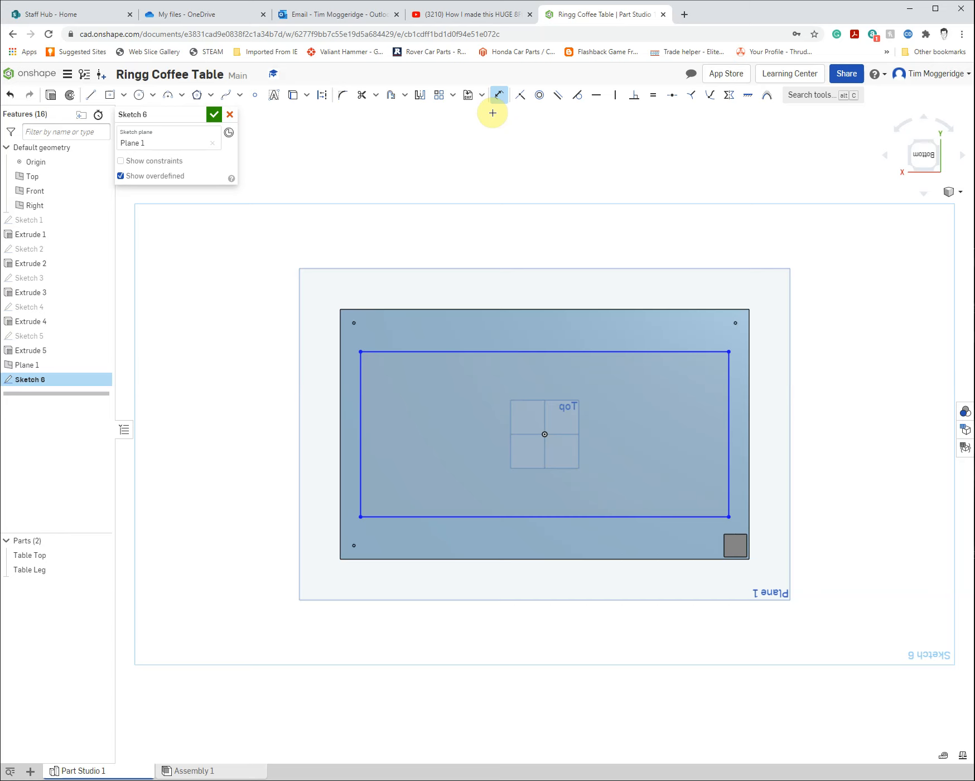
{"action": "left_click", "coordinate": [542, 352]}
{"action": "left_click", "coordinate": [528, 229]}
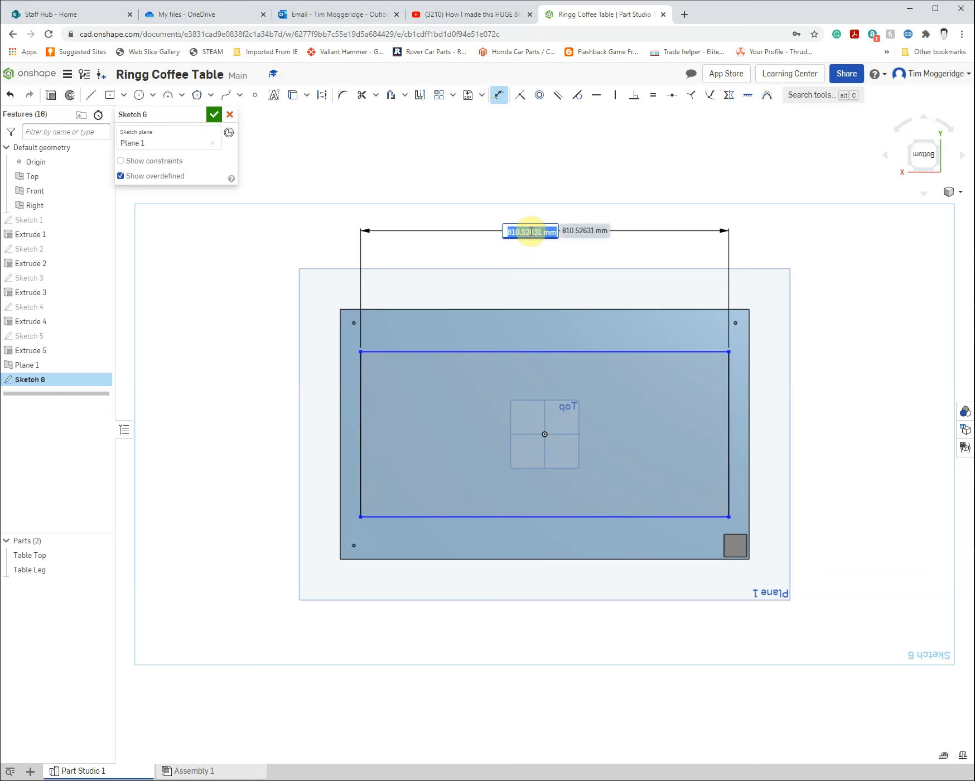
{"action": "type", "text": "880"}
{"action": "key", "text": "Return"}
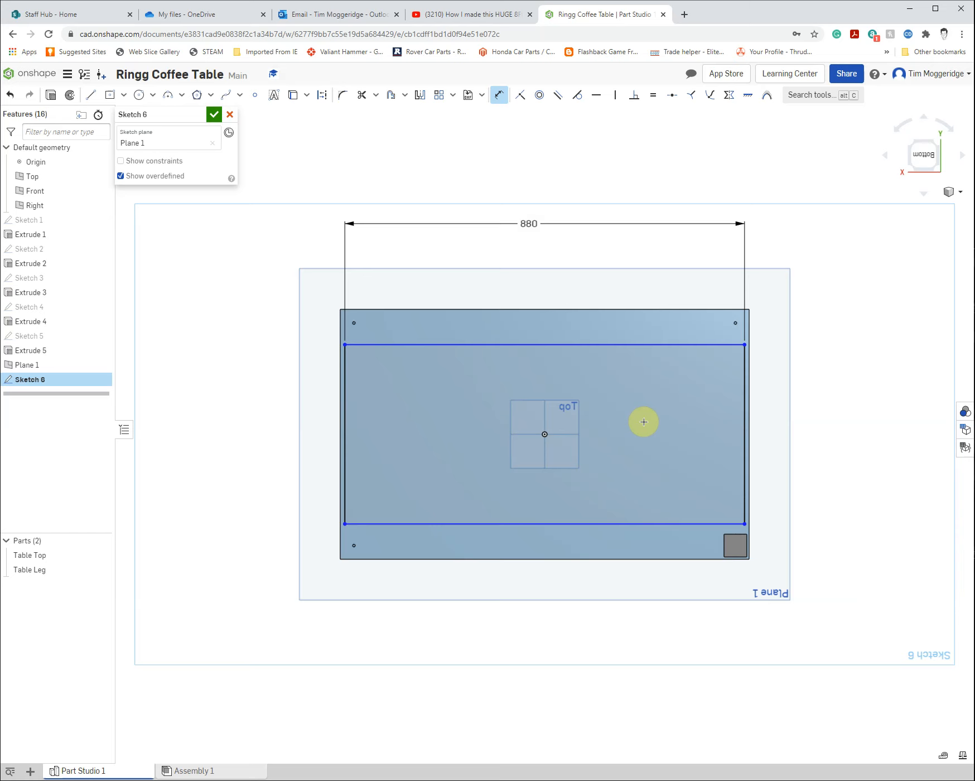
Step: Dimension the short side of the shelf rectangle and set it to 440 mm
{"action": "left_click", "coordinate": [744, 432]}
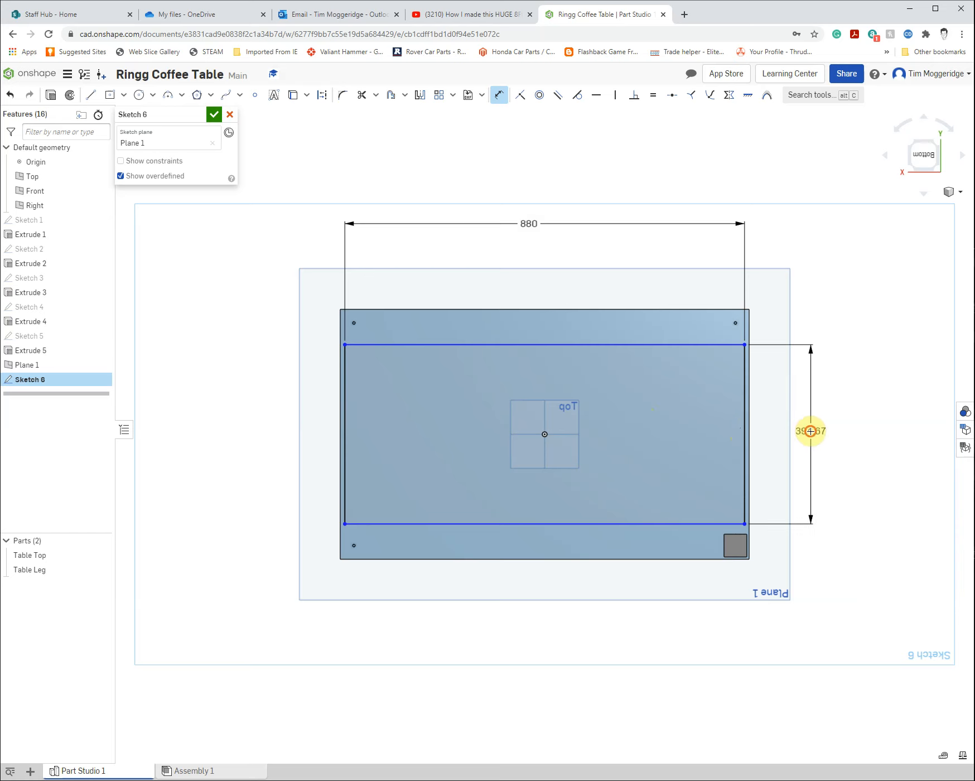
{"action": "left_click", "coordinate": [810, 431]}
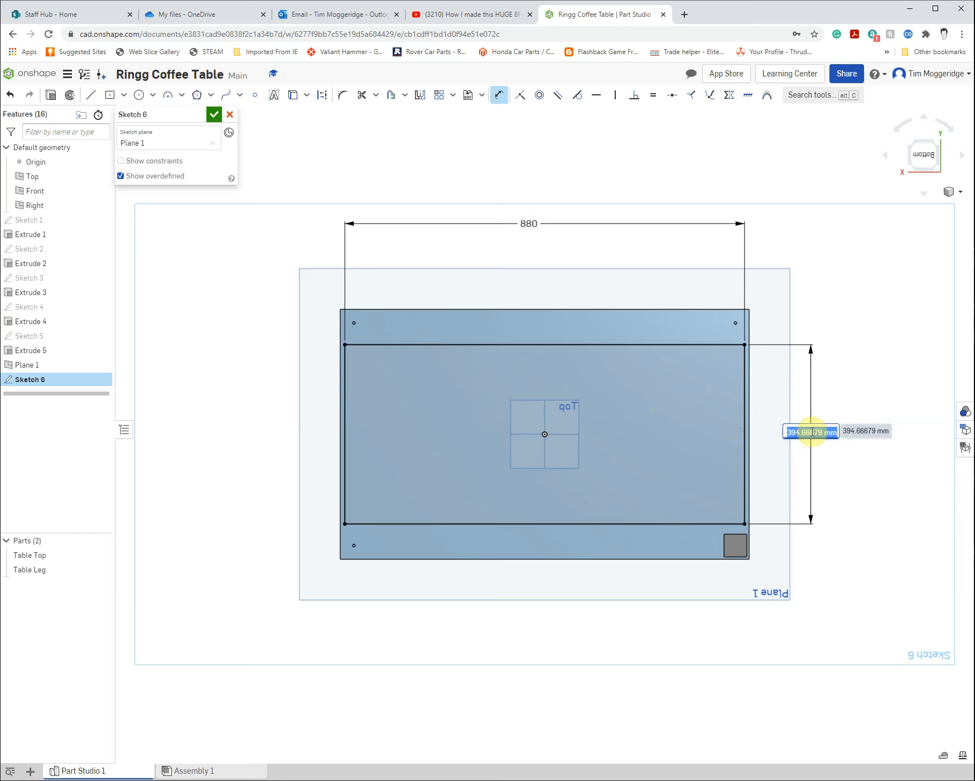
{"action": "type", "text": "440"}
{"action": "key", "text": "Return"}
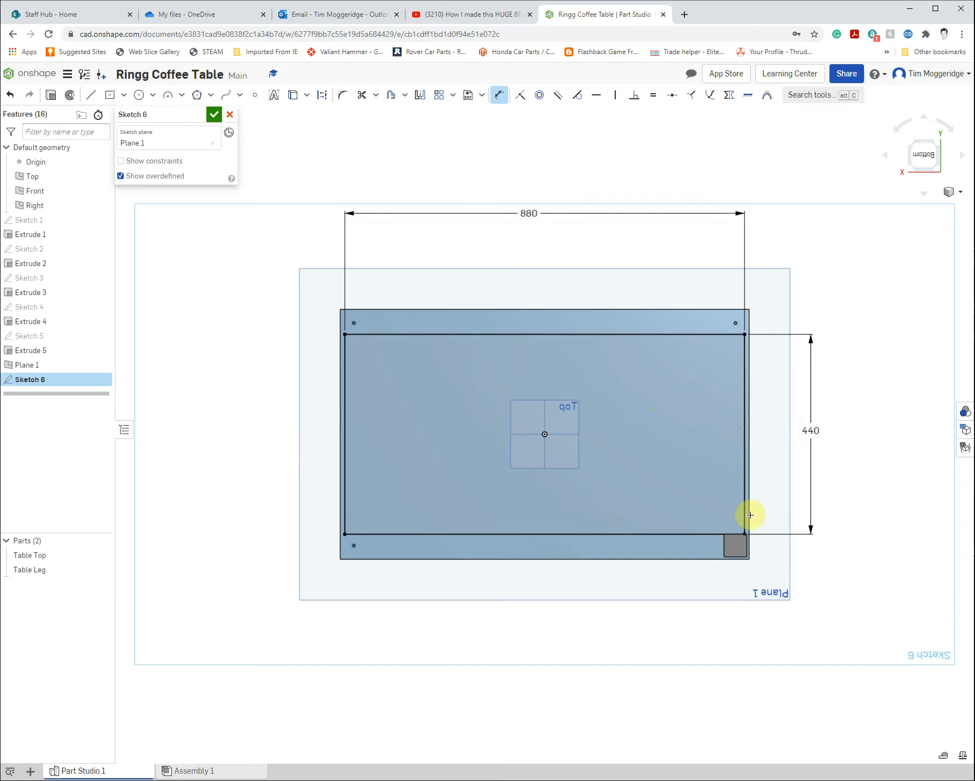
Step: Extrude the shelf rectangle downward as a blind Add extrude 10 mm deep, with the Table Leg as merge scope
{"action": "scroll", "coordinate": [737, 533], "scroll_direction": "up", "scroll_amount": 1}
{"action": "scroll", "coordinate": [737, 533], "scroll_direction": "up", "scroll_amount": 4}
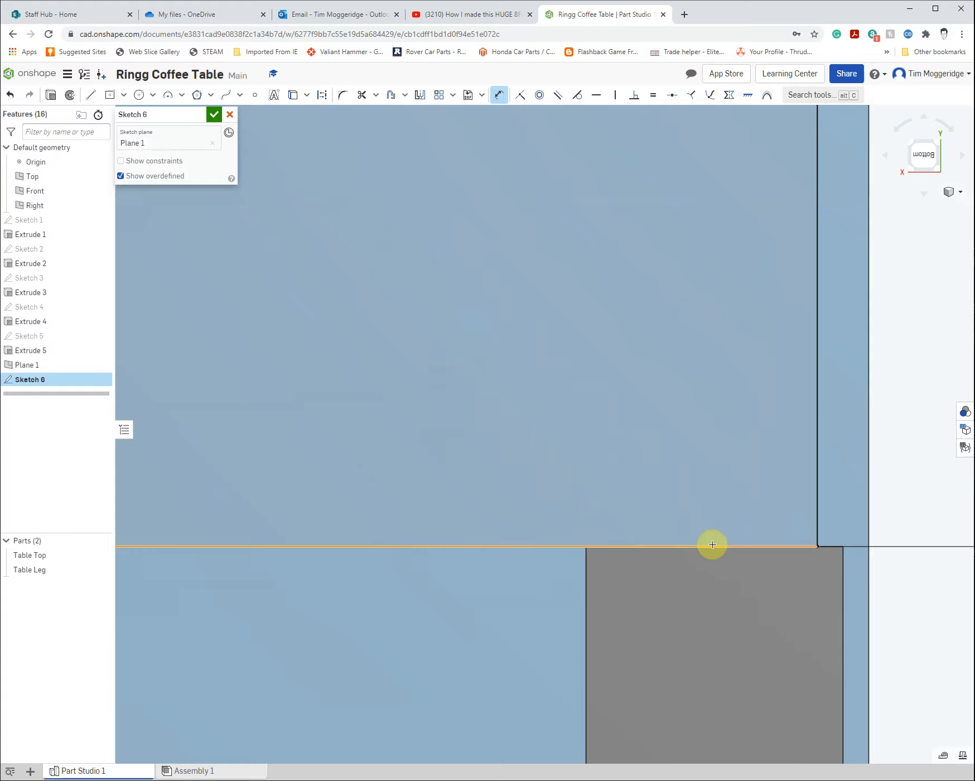
{"action": "scroll", "coordinate": [752, 542], "scroll_direction": "down", "scroll_amount": 5}
{"action": "scroll", "coordinate": [708, 497], "scroll_direction": "down", "scroll_amount": 2}
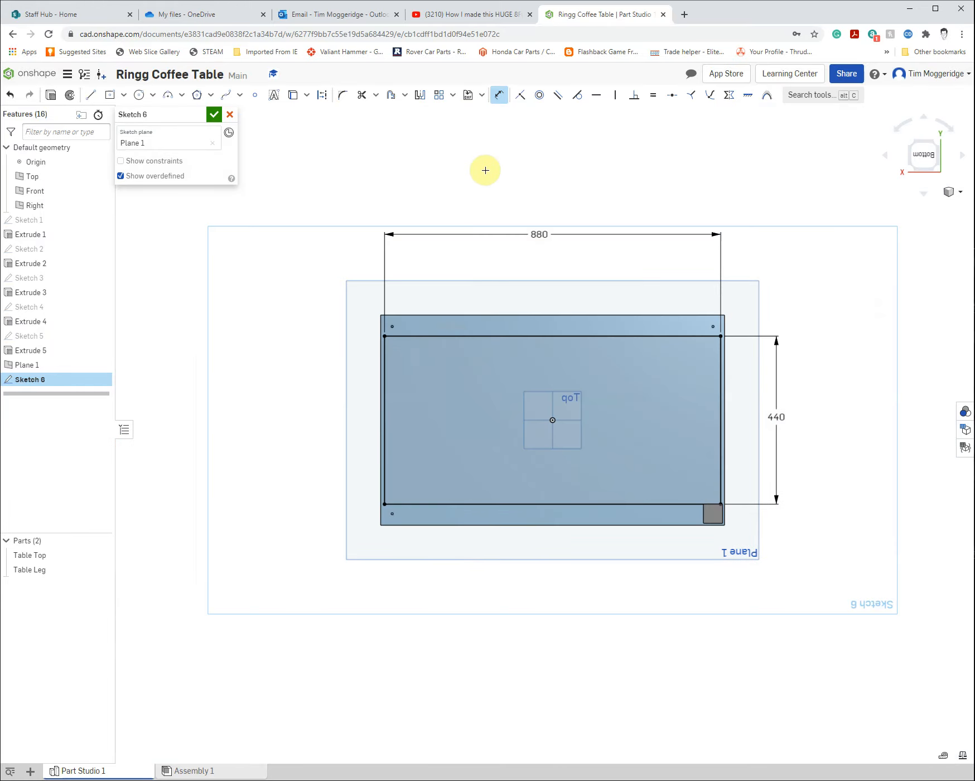
{"action": "mouse_move", "coordinate": [483, 170]}
{"action": "right_mouse_down"}
{"action": "mouse_move", "coordinate": [522, 252]}
{"action": "mouse_move", "coordinate": [550, 256]}
{"action": "mouse_move", "coordinate": [591, 242]}
{"action": "mouse_move", "coordinate": [583, 237]}
{"action": "mouse_move", "coordinate": [583, 256]}
{"action": "right_mouse_up"}
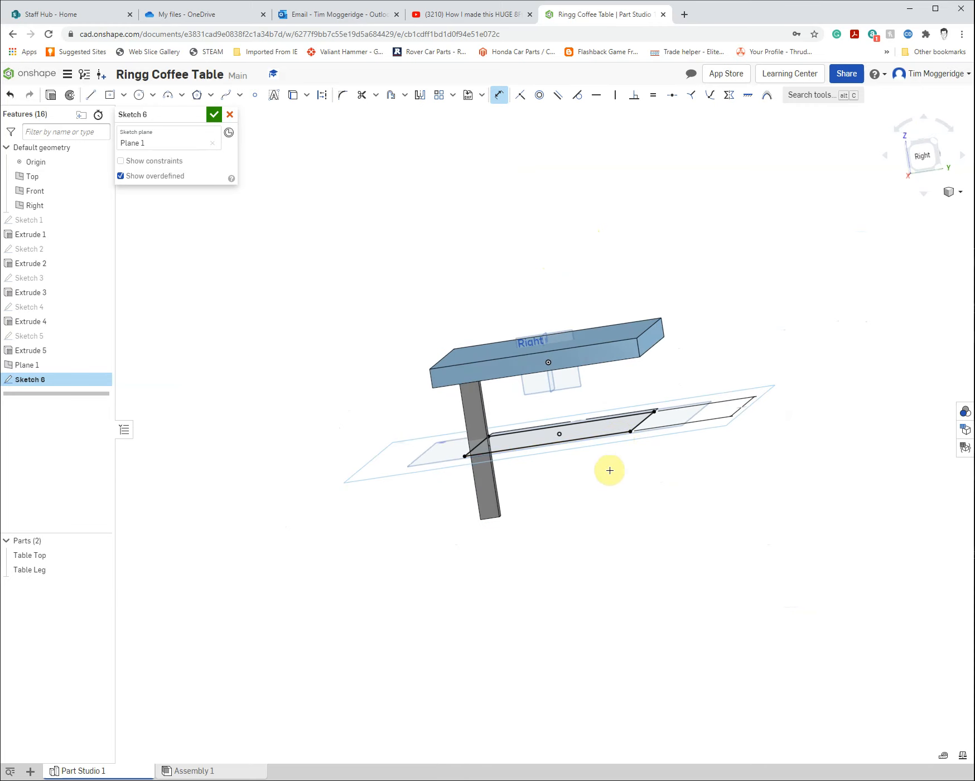
{"action": "left_click", "coordinate": [51, 96]}
{"action": "left_click", "coordinate": [152, 255]}
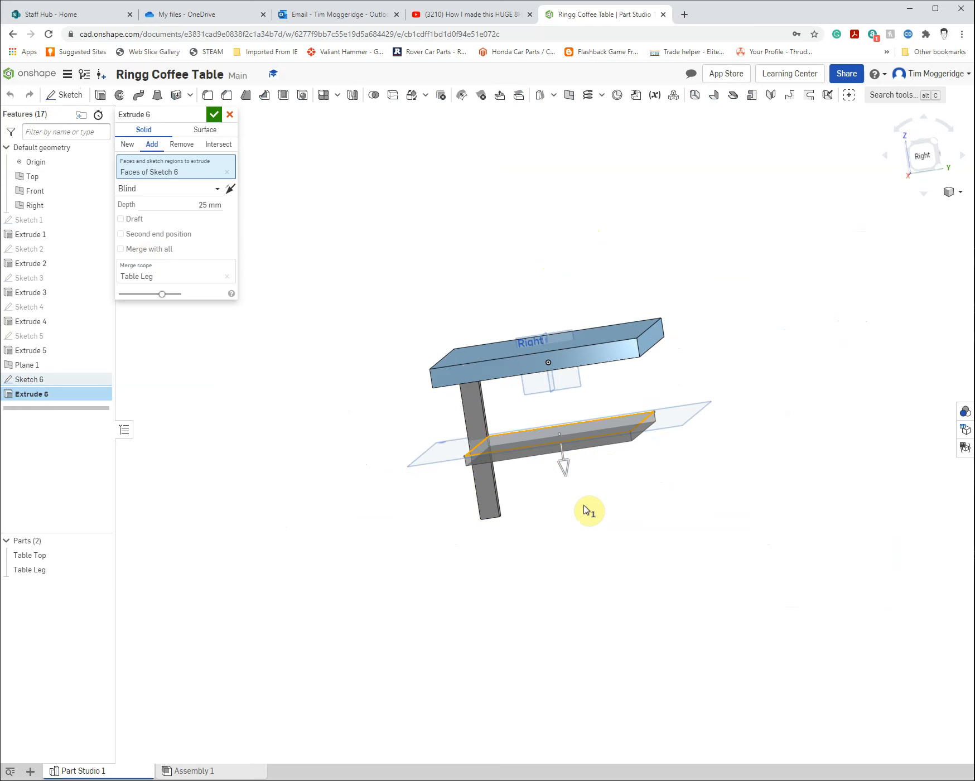
{"action": "left_click", "coordinate": [207, 205]}
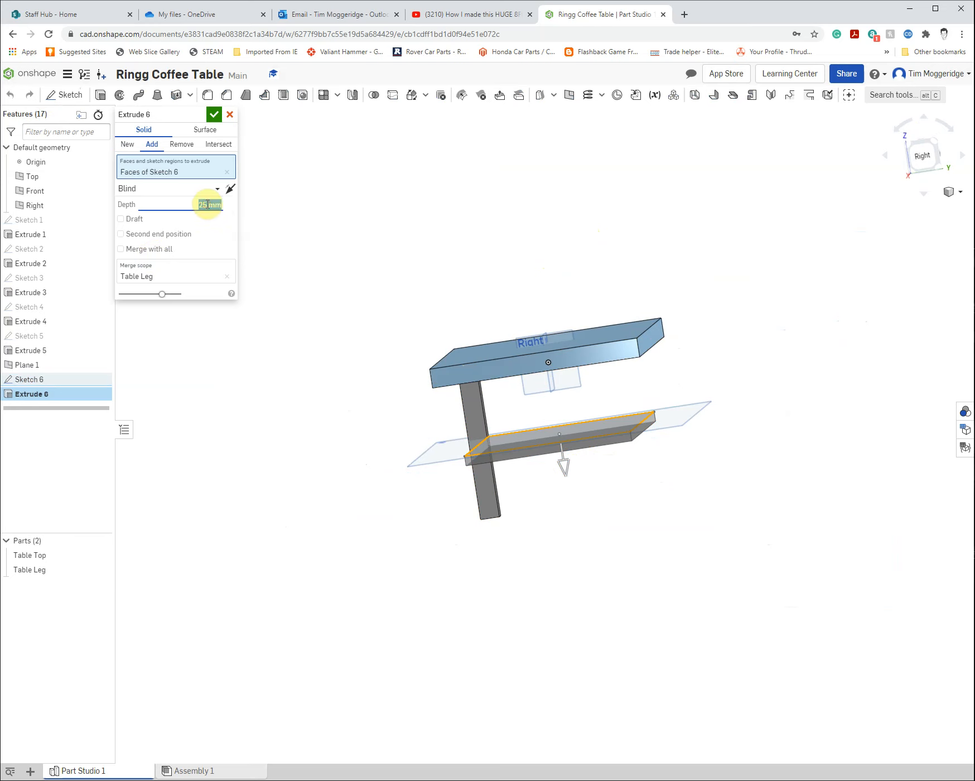
{"action": "type", "text": "10"}
{"action": "left_click", "coordinate": [207, 204]}
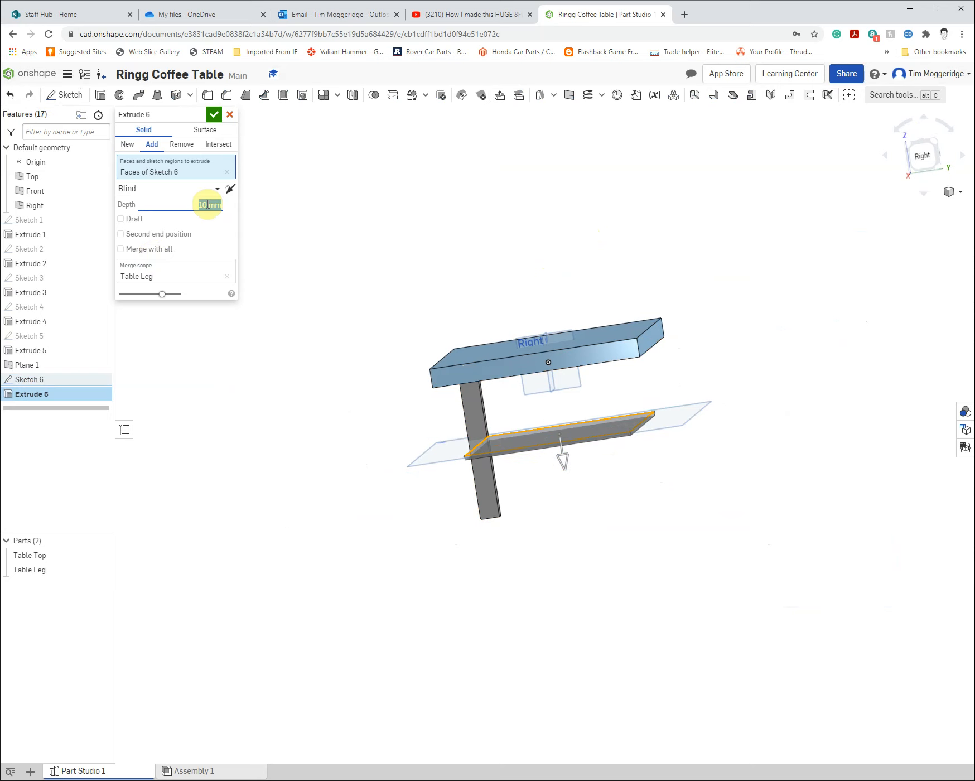
{"action": "left_click", "coordinate": [214, 115]}
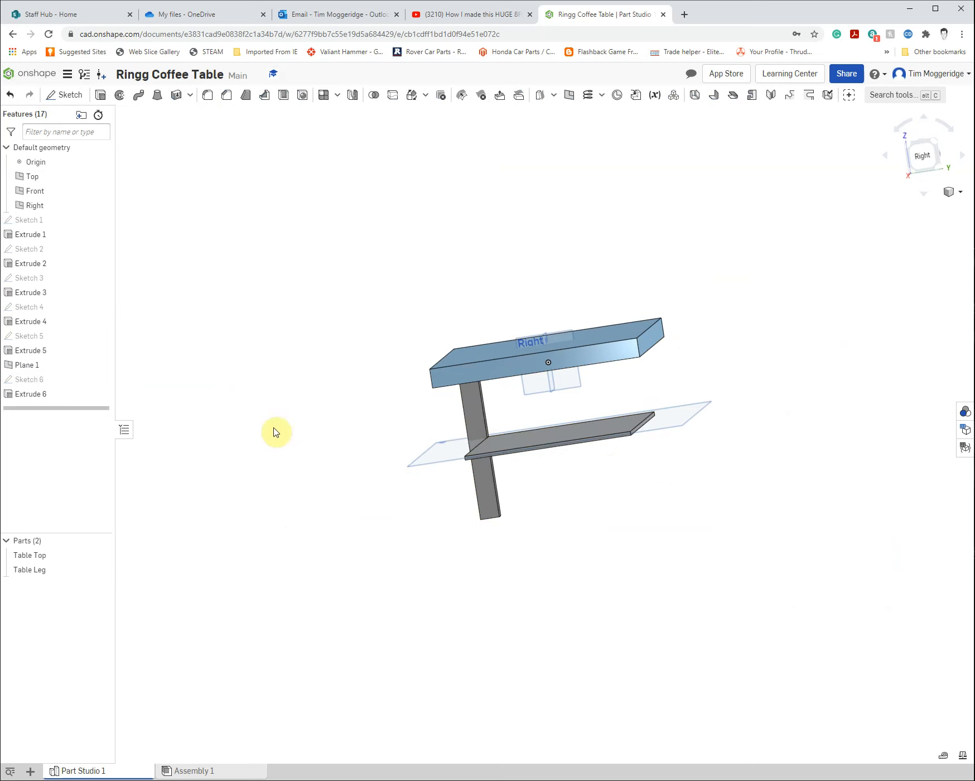
Step: Edit the shelf extrude so that it creates a new part instead of being added to the table leg
{"action": "mouse_move", "coordinate": [277, 436]}
{"action": "right_mouse_down"}
{"action": "mouse_move", "coordinate": [316, 431]}
{"action": "mouse_move", "coordinate": [305, 413]}
{"action": "mouse_move", "coordinate": [277, 437]}
{"action": "right_mouse_up"}
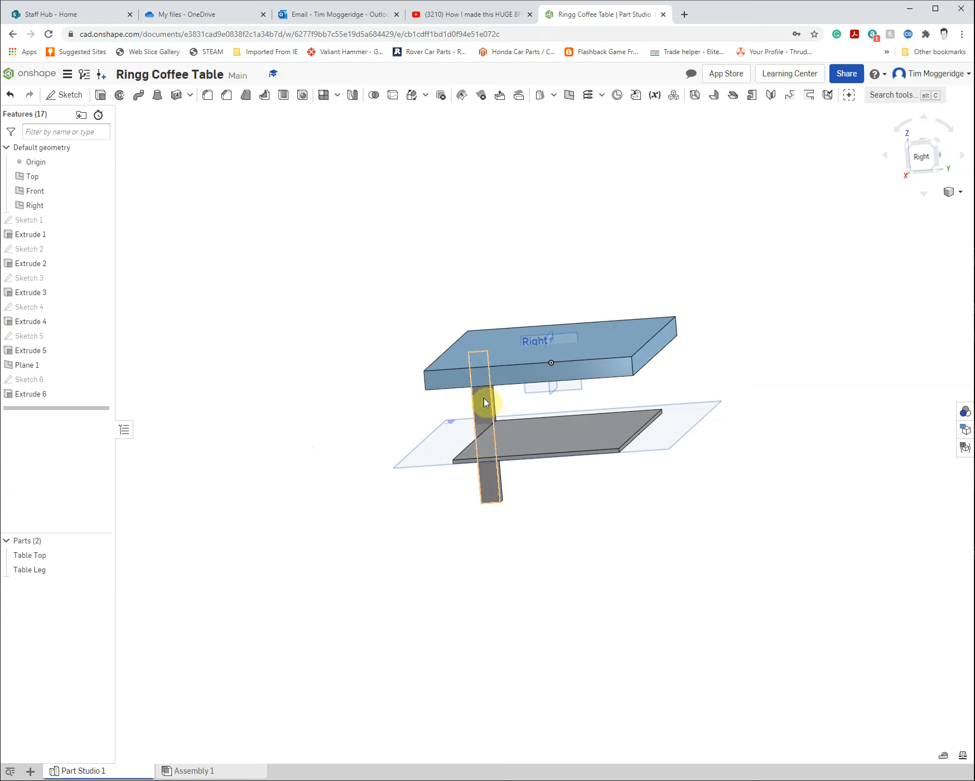
{"action": "mouse_move", "coordinate": [590, 582]}
{"action": "right_mouse_down"}
{"action": "mouse_move", "coordinate": [604, 571]}
{"action": "mouse_move", "coordinate": [585, 578]}
{"action": "right_mouse_up"}
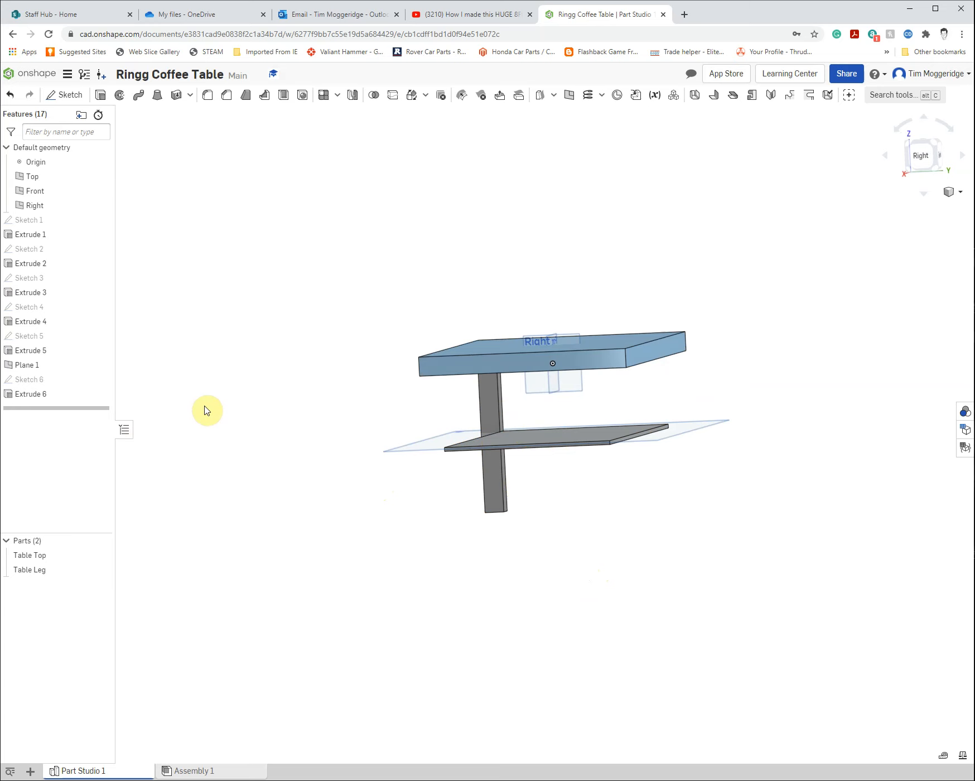
{"action": "left_click", "coordinate": [21, 395]}
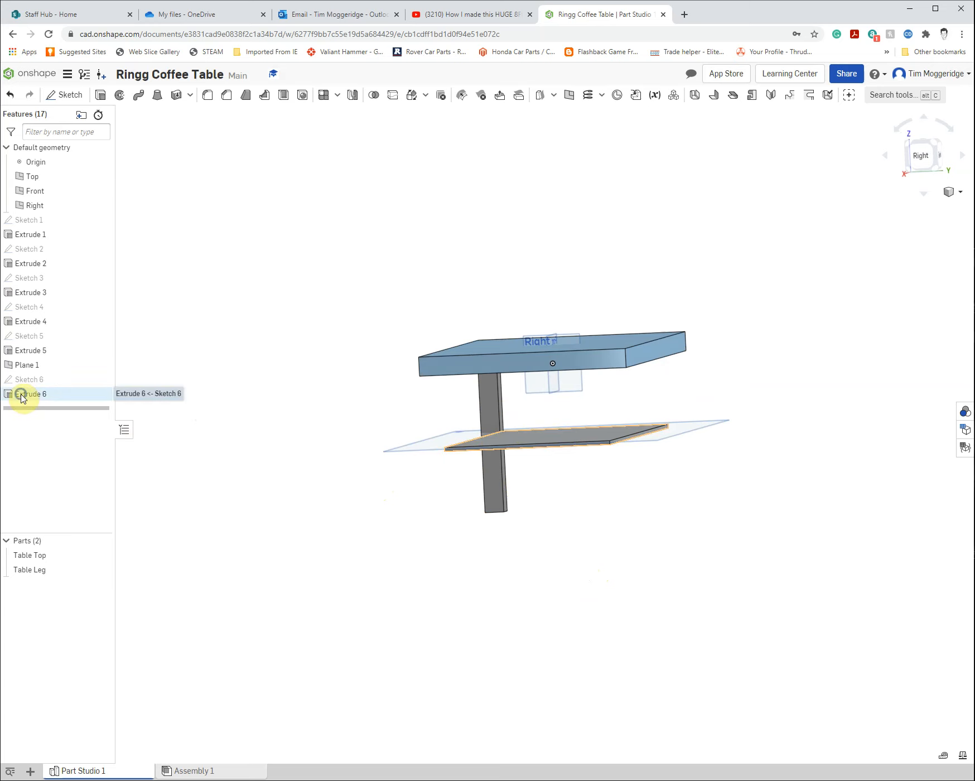
{"action": "right_click", "coordinate": [22, 397]}
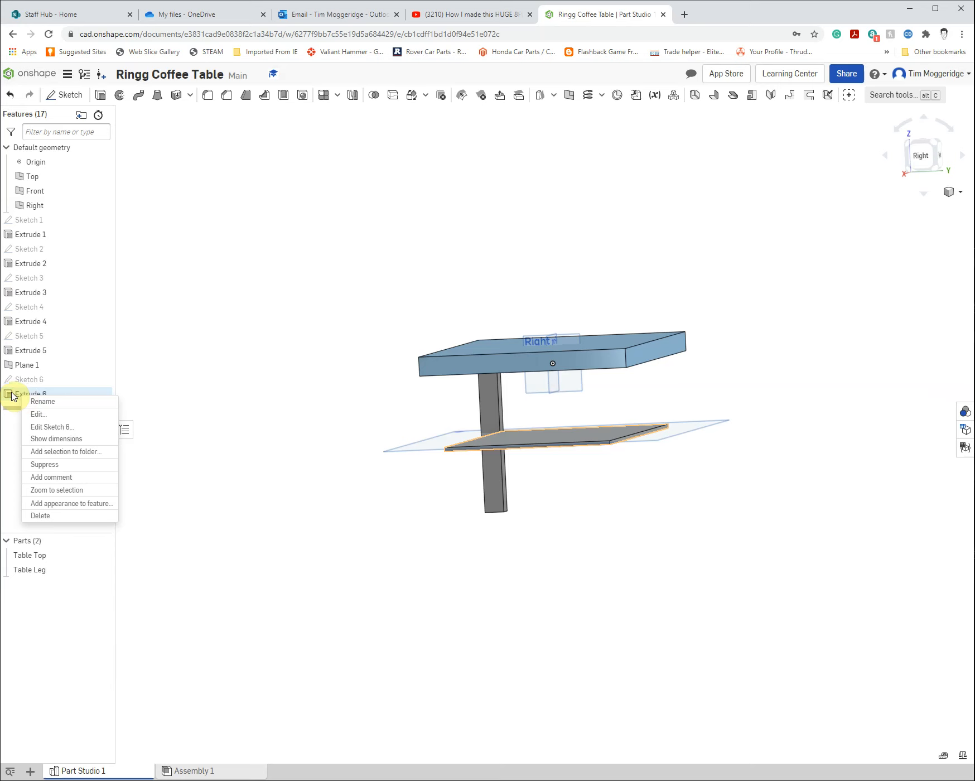
{"action": "left_click", "coordinate": [41, 417]}
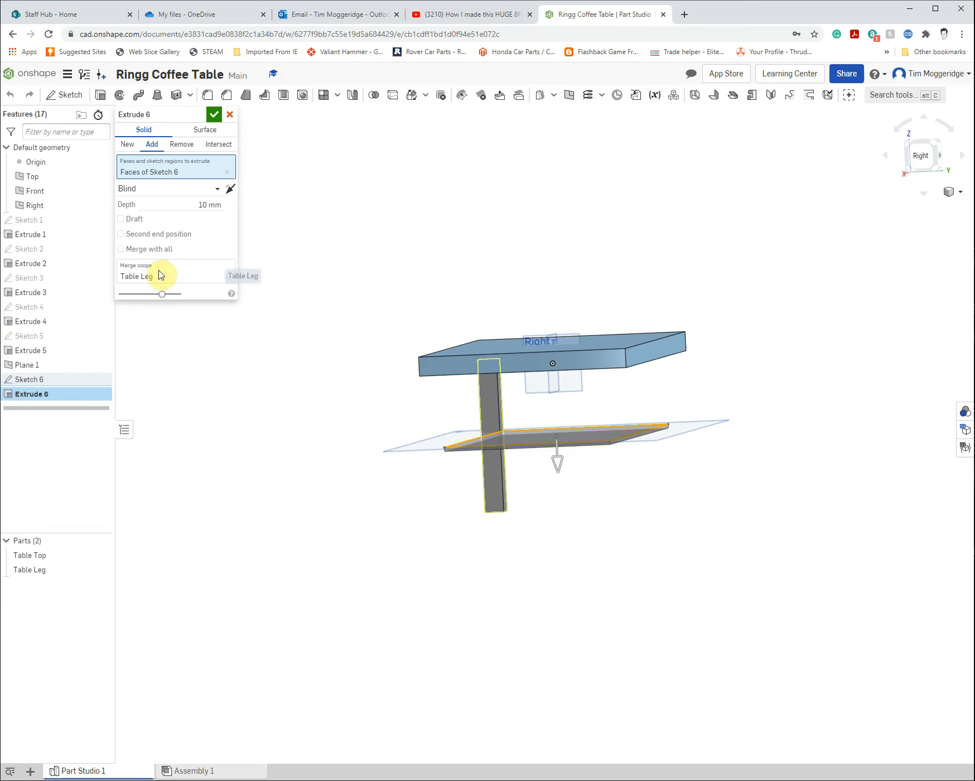
{"action": "left_click", "coordinate": [128, 146]}
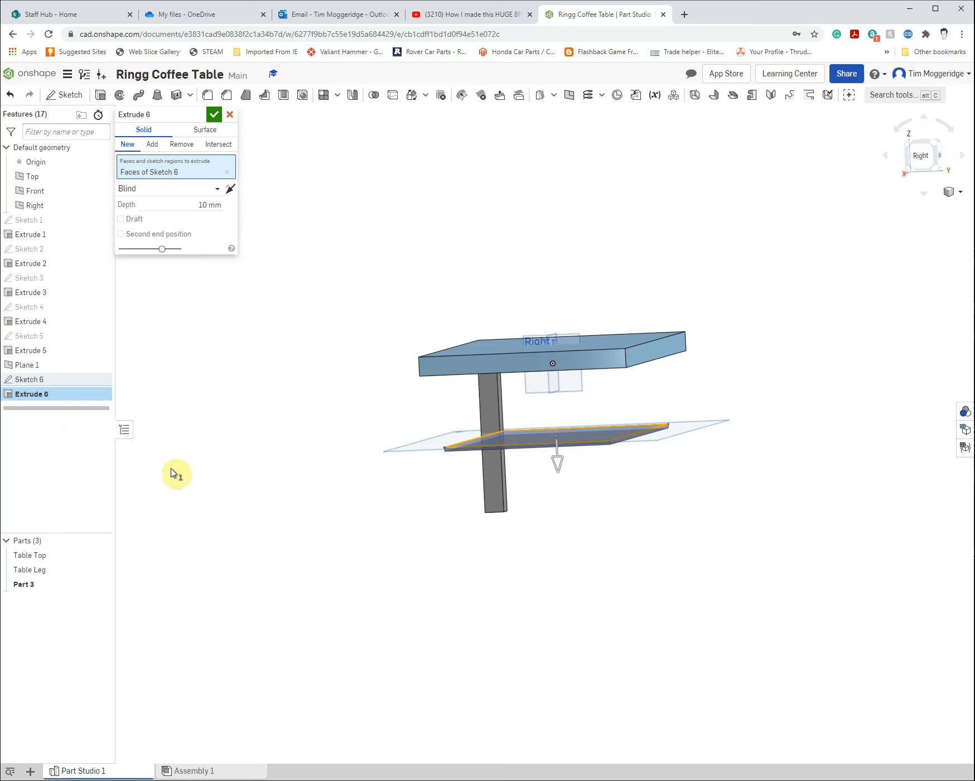
{"action": "left_click", "coordinate": [214, 116]}
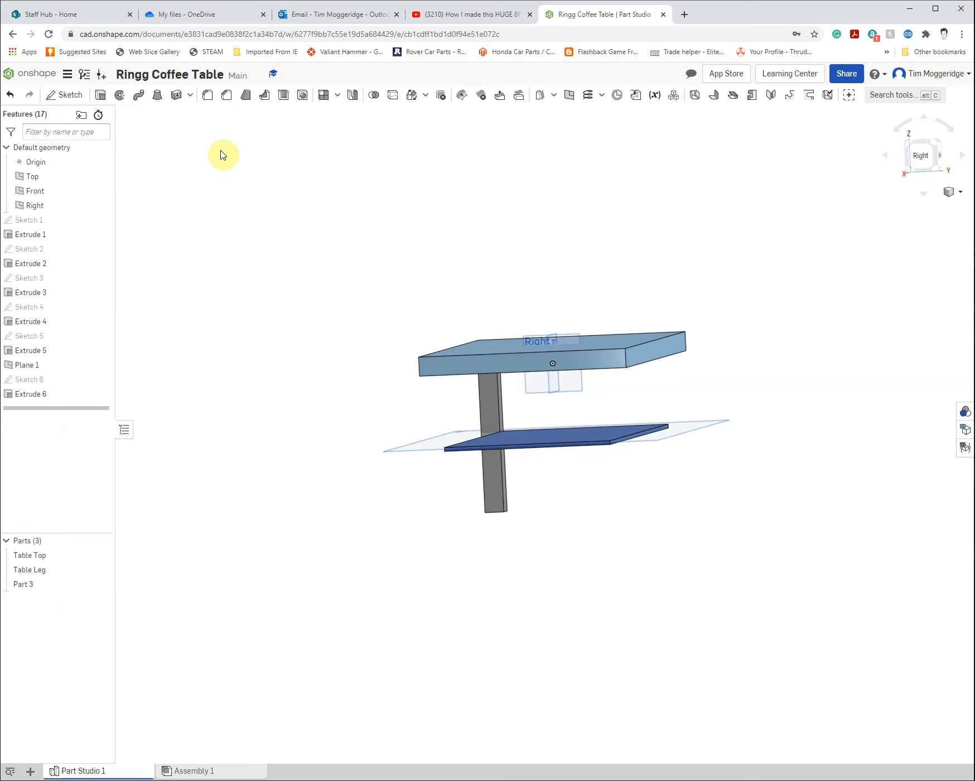
Step: Rename the new shelf part as Table Shelf
{"action": "right_click_drag", "start_coordinate": [568, 519], "coordinate": [588, 518]}
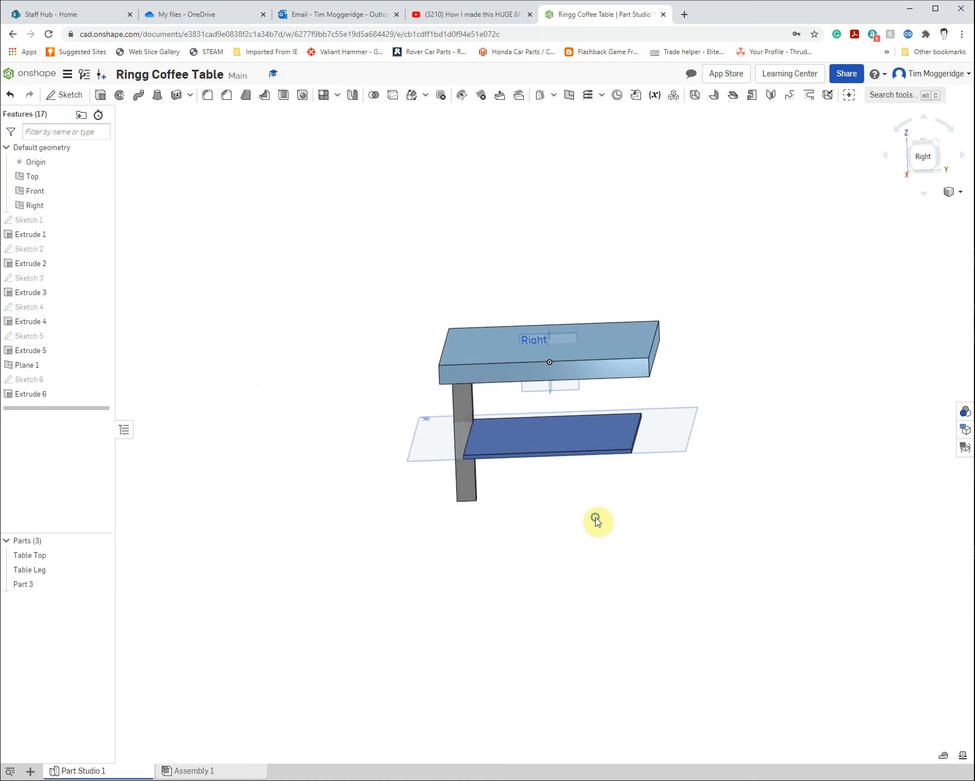
{"action": "right_click", "coordinate": [34, 585]}
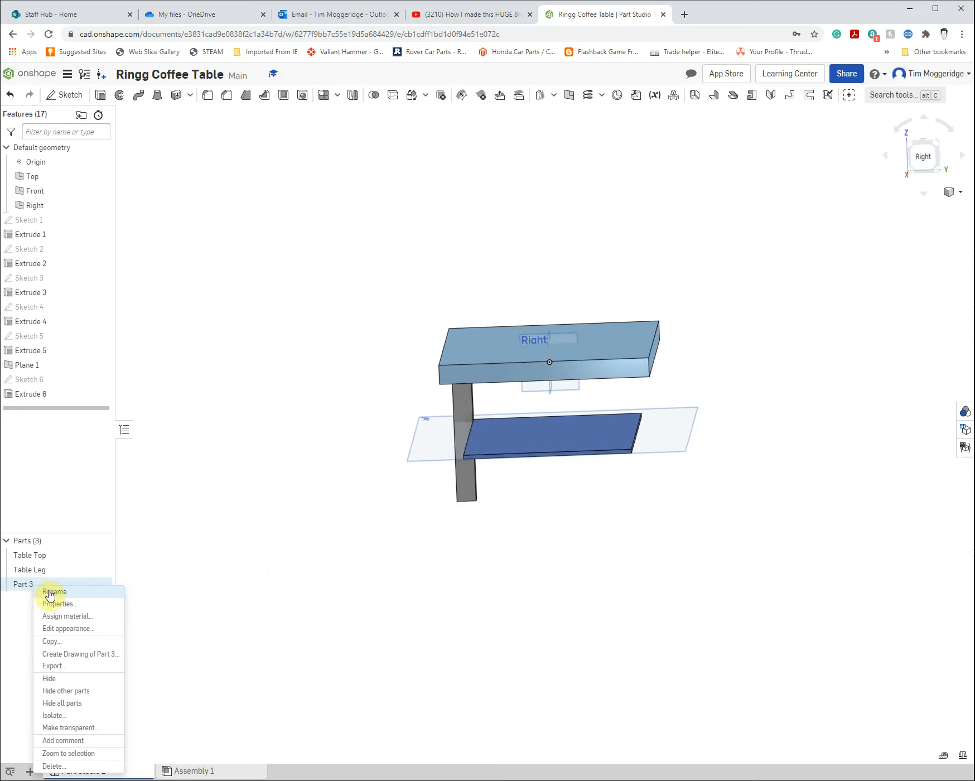
{"action": "left_click", "coordinate": [50, 591]}
{"action": "type", "text": "Table"}
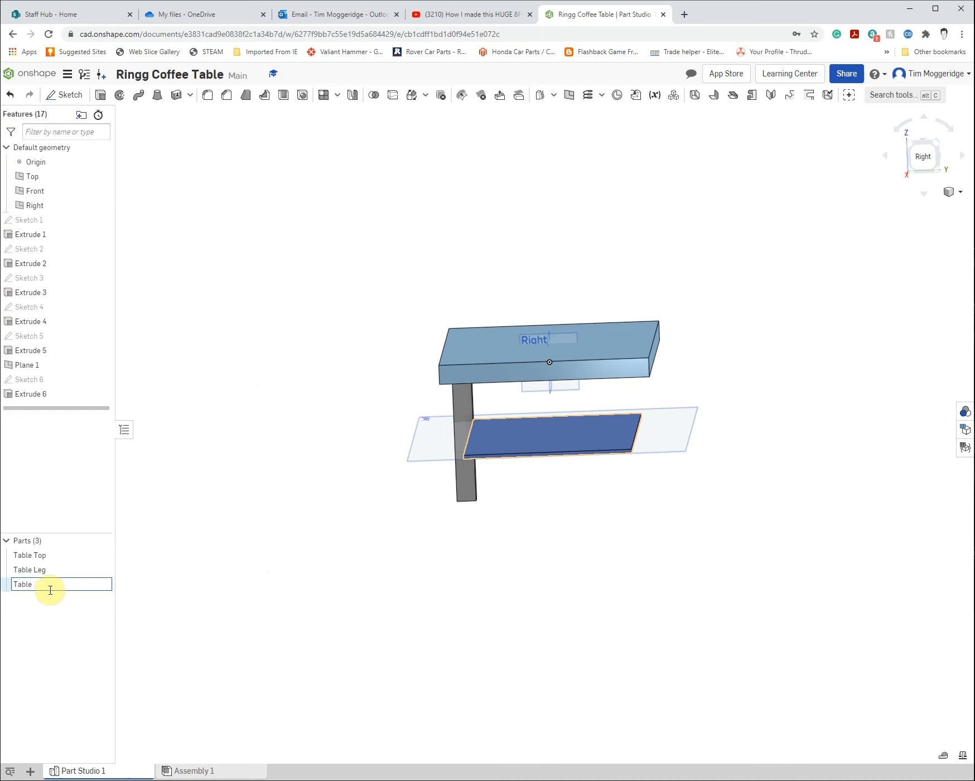
{"action": "type", "text": " Shelf"}
{"action": "left_click", "coordinate": [201, 648]}
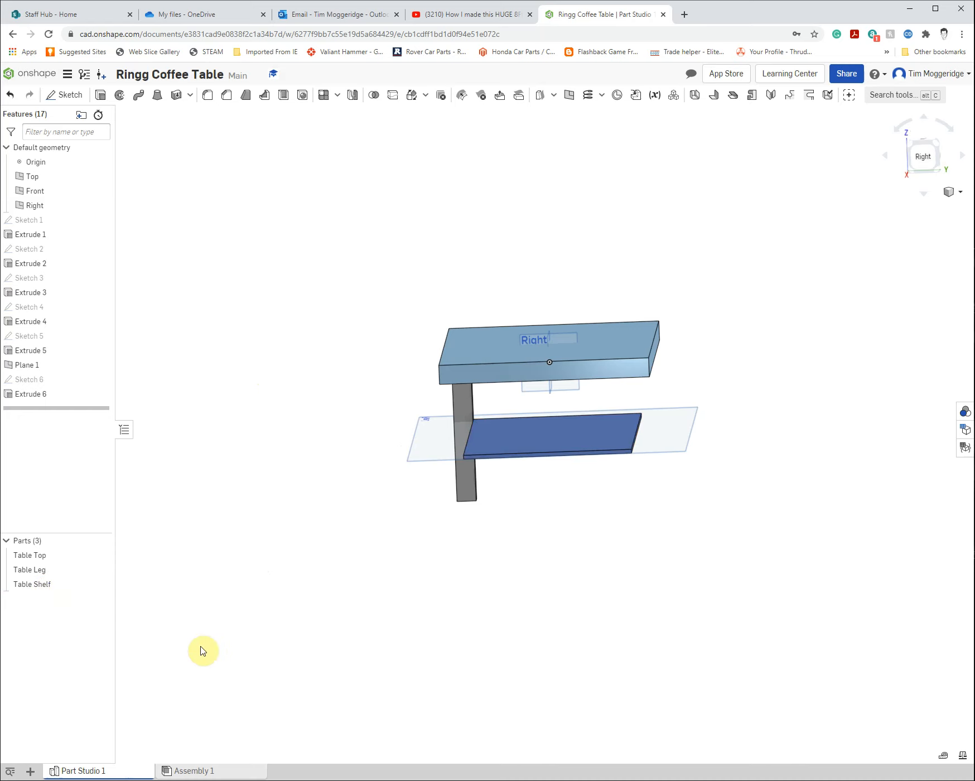